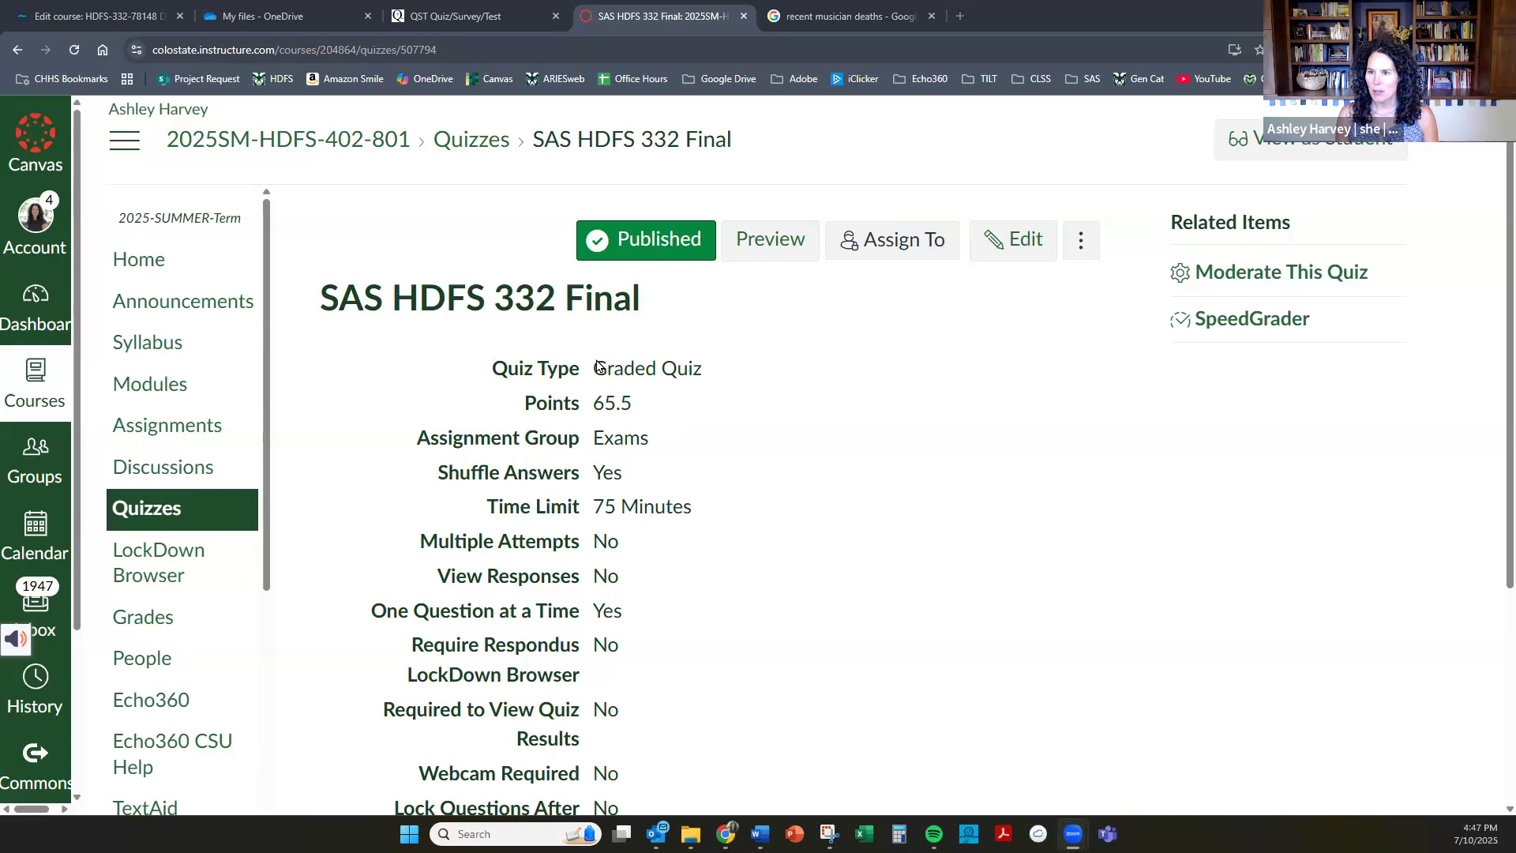
Open the Content Exports page from the settings of course 2025SM-HDFS-402-801.
scroll(671, 389, "down", 4)
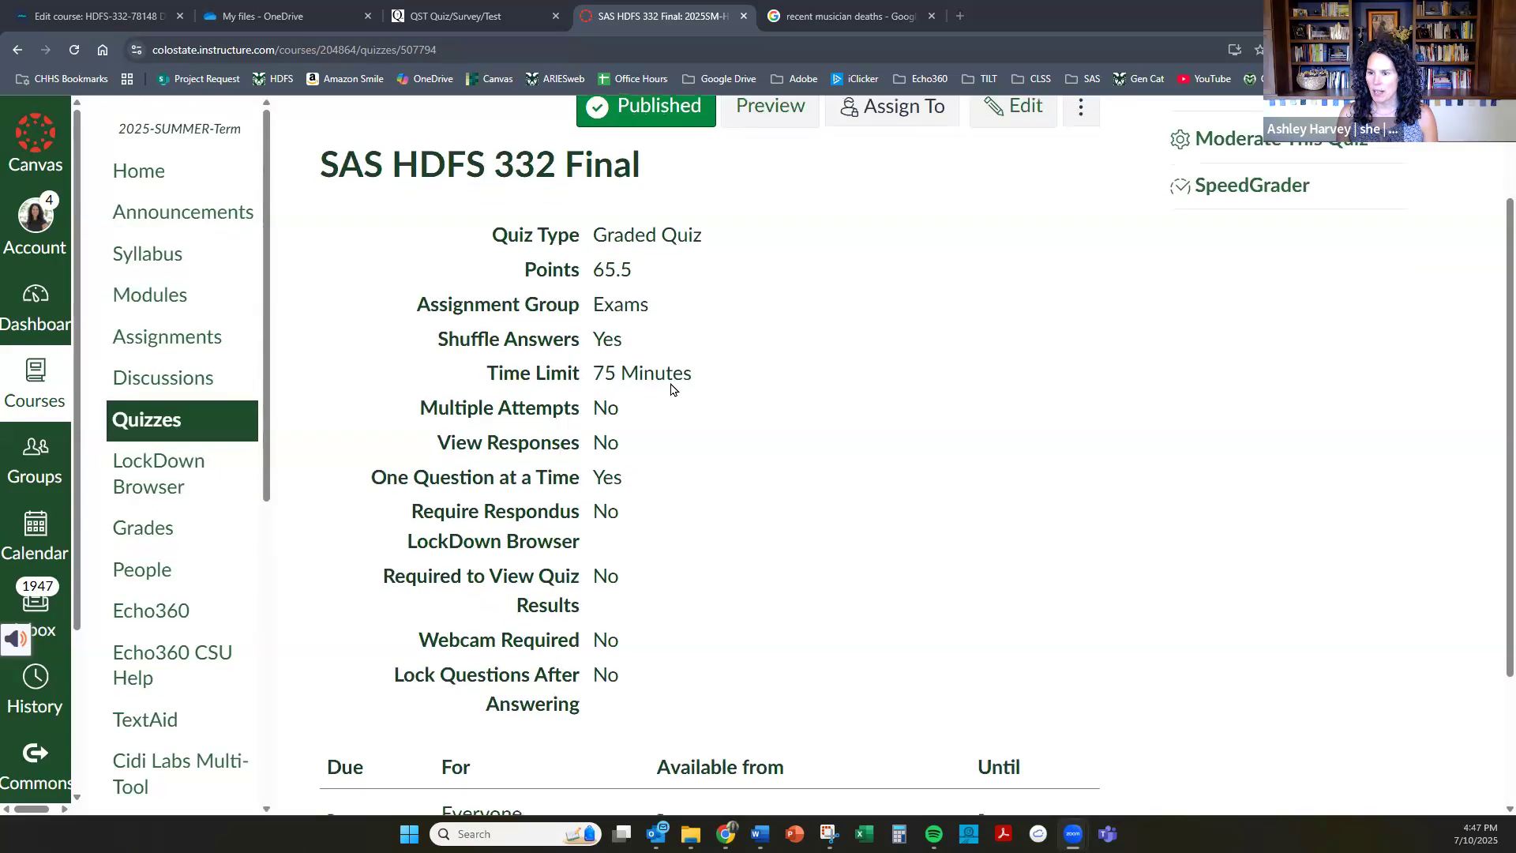
scroll(218, 584, "up", 4)
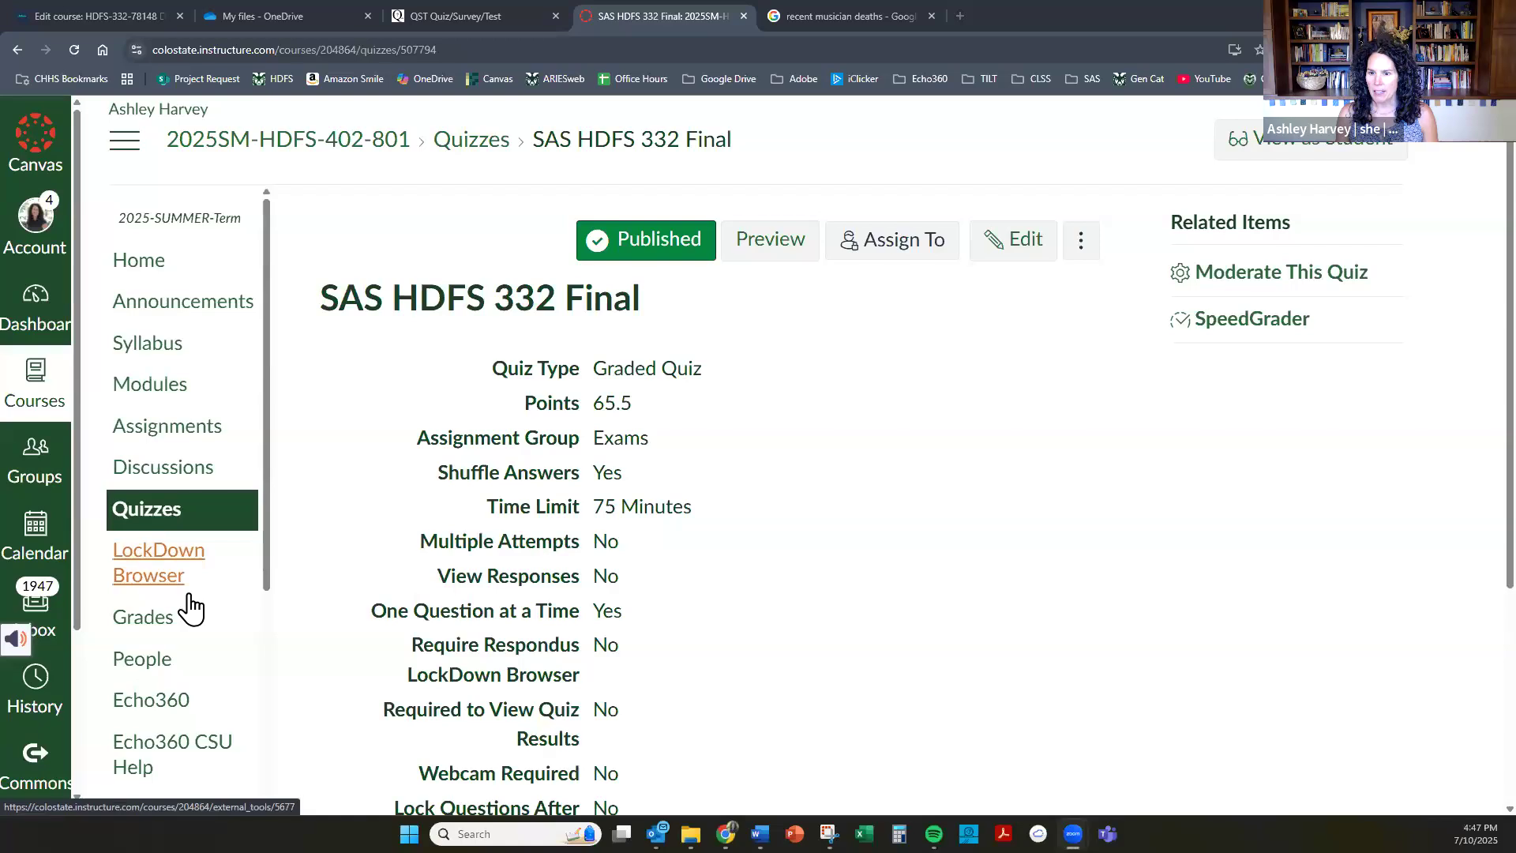
scroll(190, 608, "down", 5)
scroll(190, 608, "down", 4)
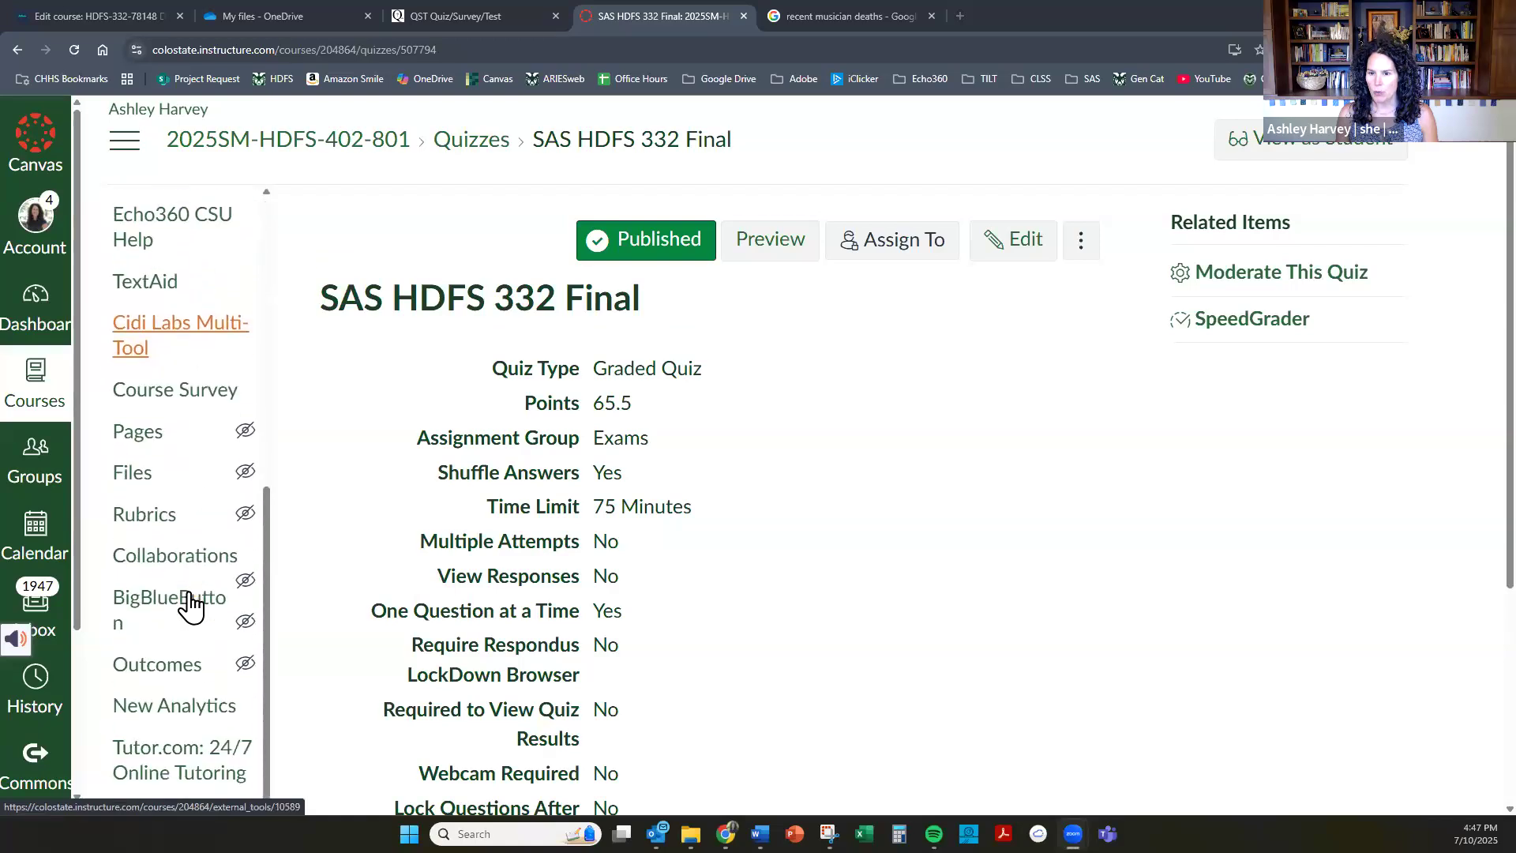
left_click(157, 795)
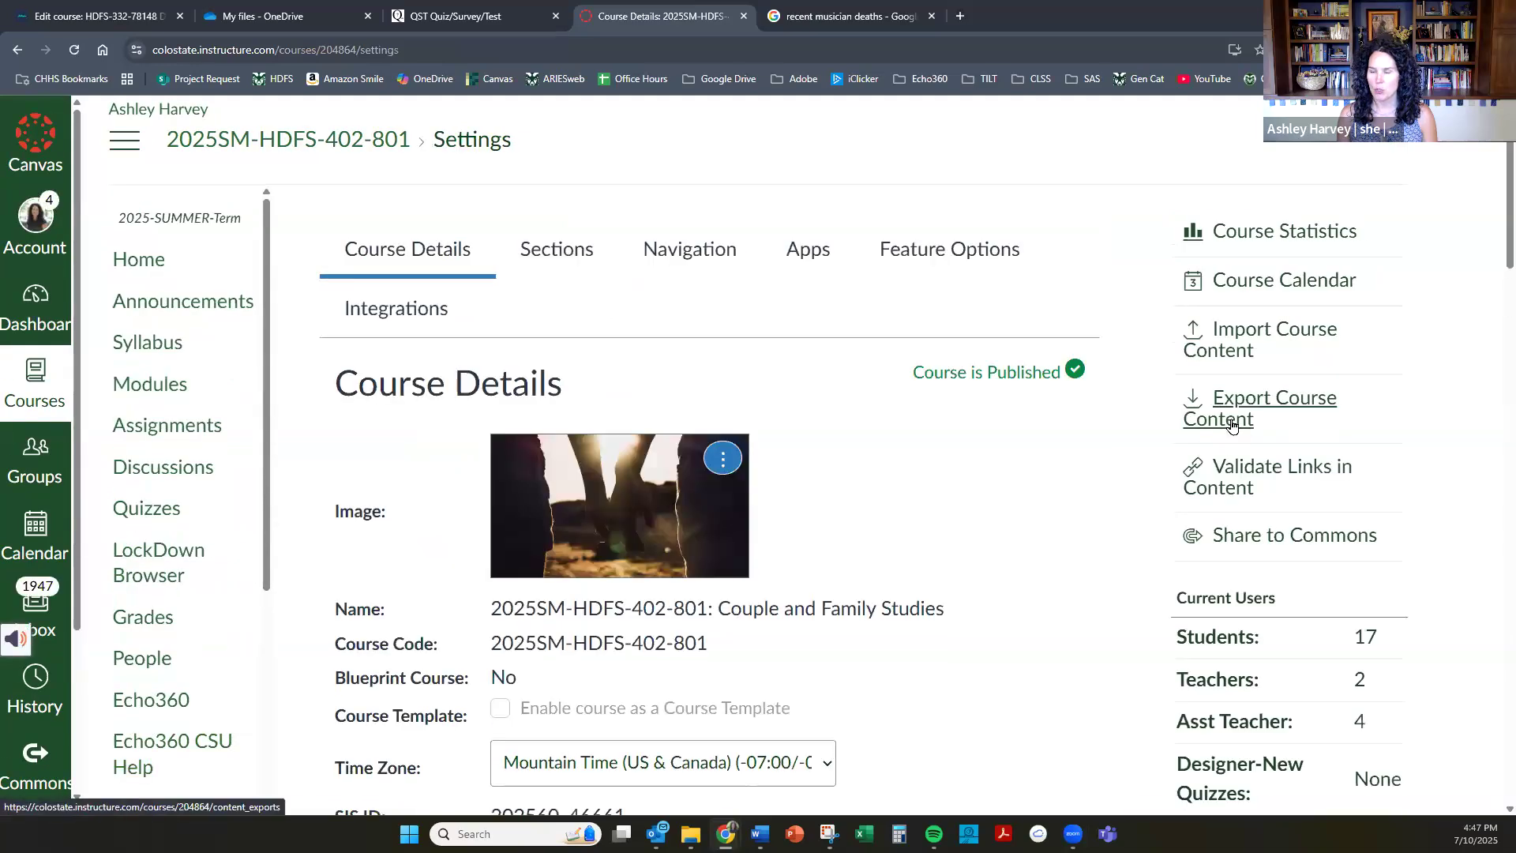
left_click(1232, 427)
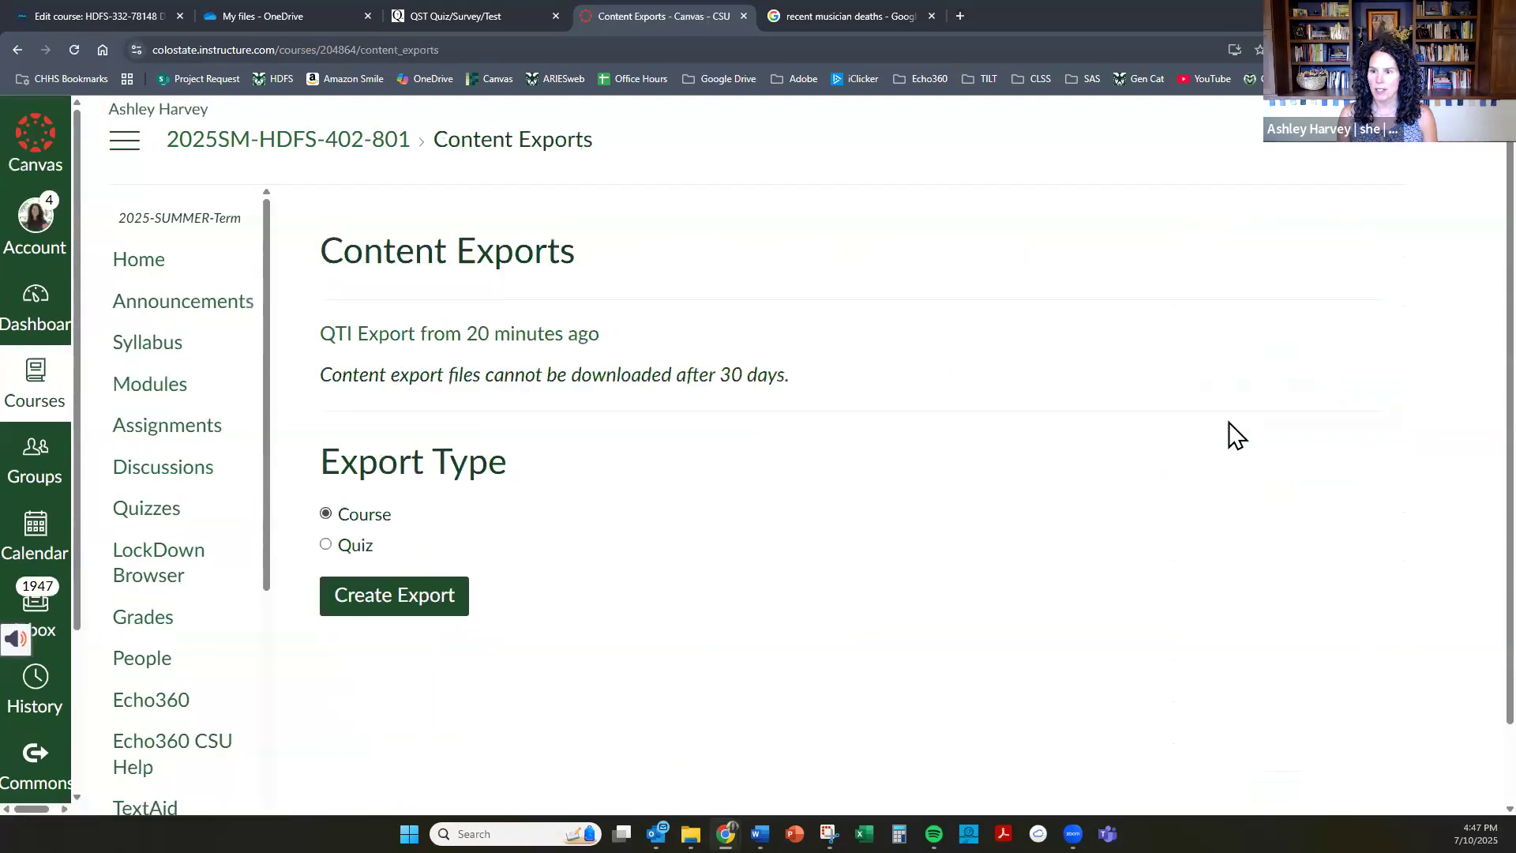
Create a quiz-type content export containing only the SAS HDFS 332 Final quiz.
left_click(365, 552)
scroll(416, 544, "down", 2)
left_click(325, 510)
scroll(426, 545, "down", 3)
scroll(426, 545, "down", 5)
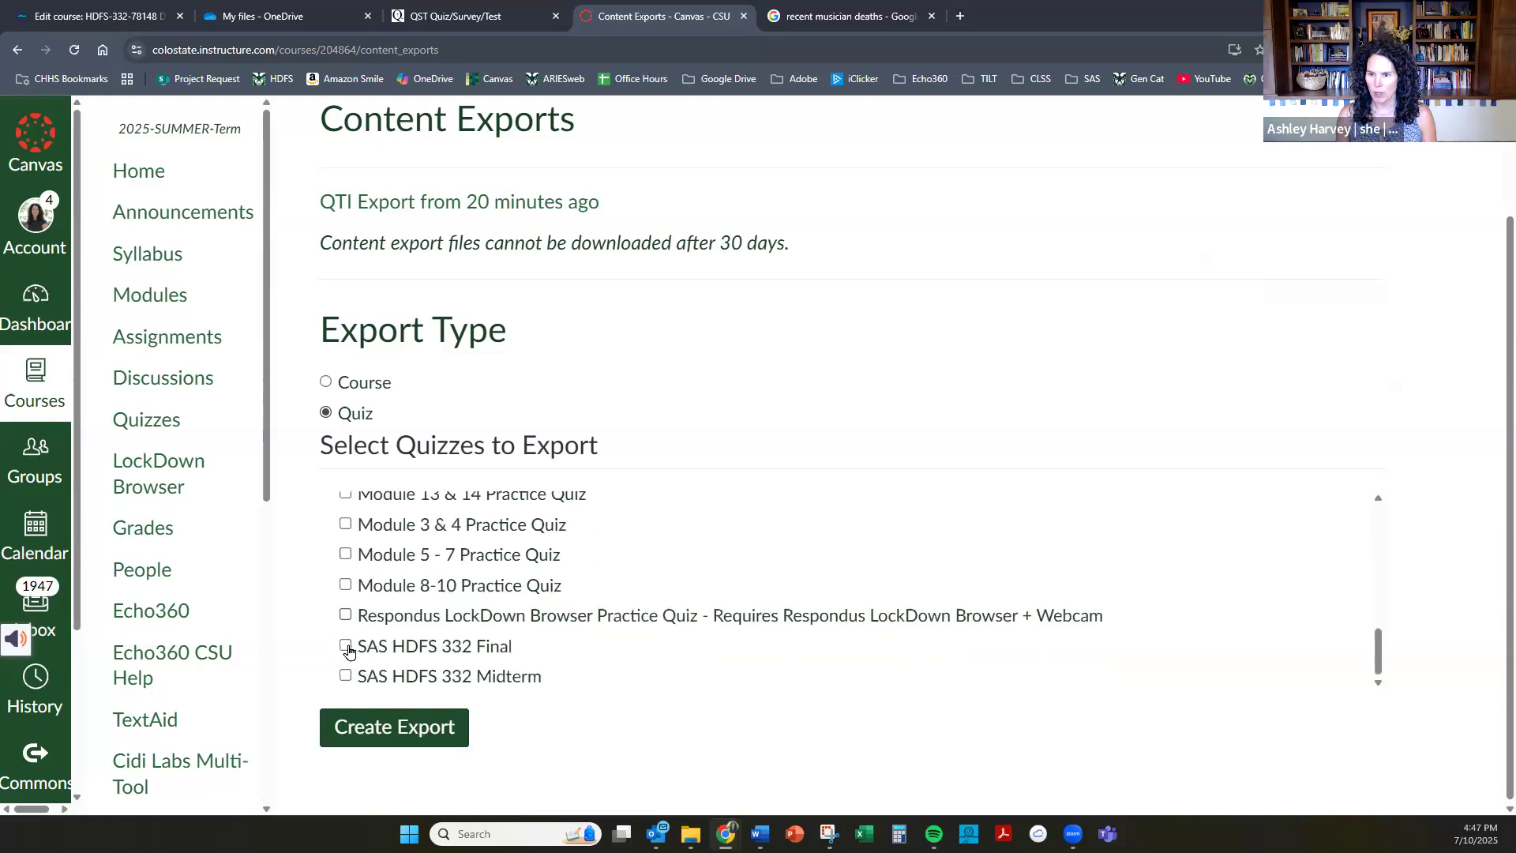
left_click(347, 647)
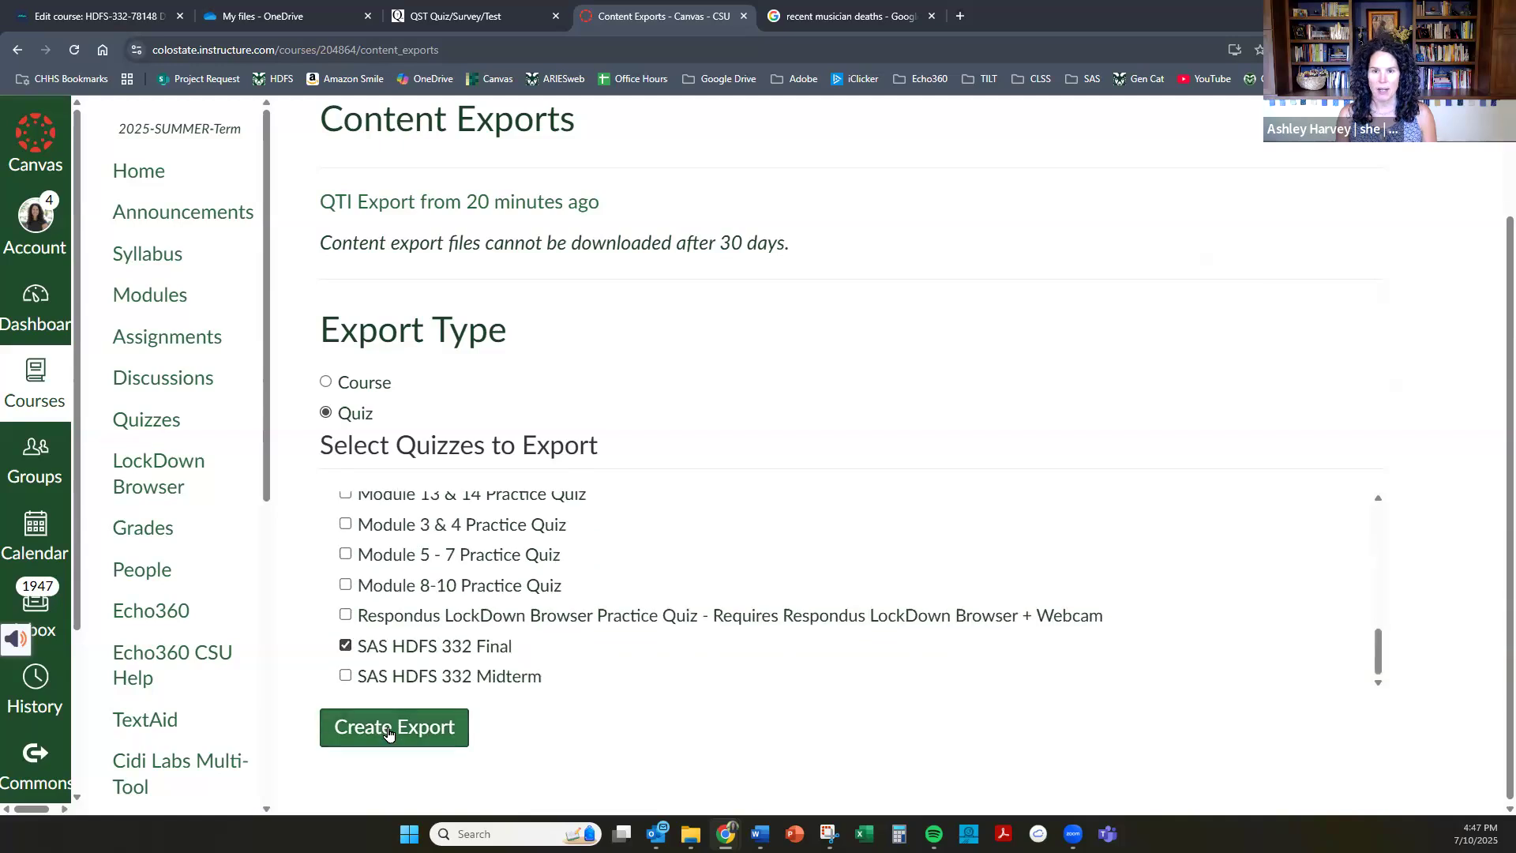
left_click(387, 729)
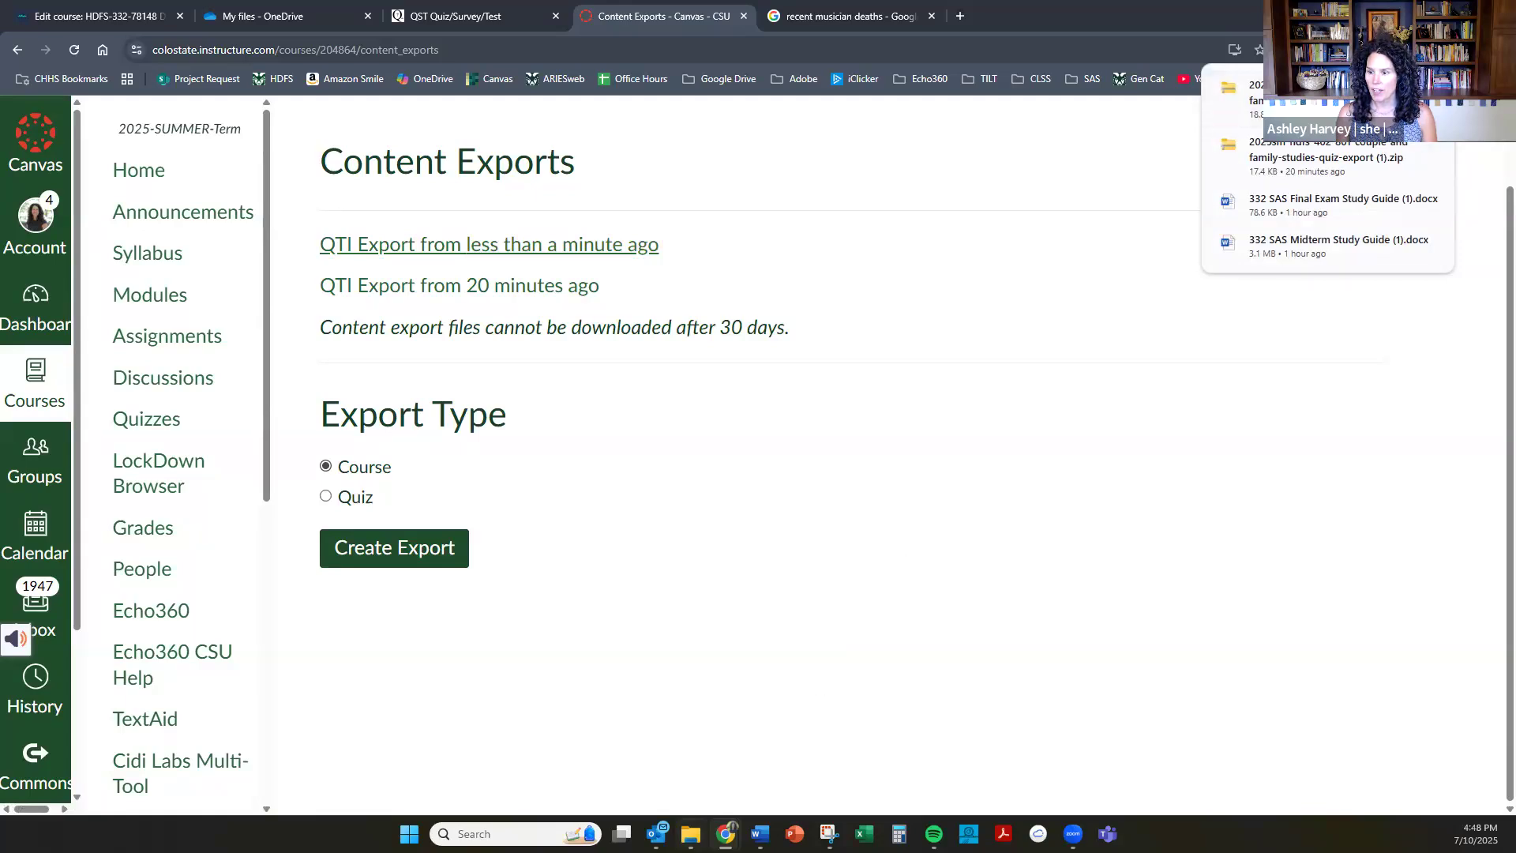
In File Explorer, copy the newest quiz export zip from the refreshed Downloads folder into the 332 SAS Exam Q Export folder.
mouse_move(691, 834)
left_click(701, 783)
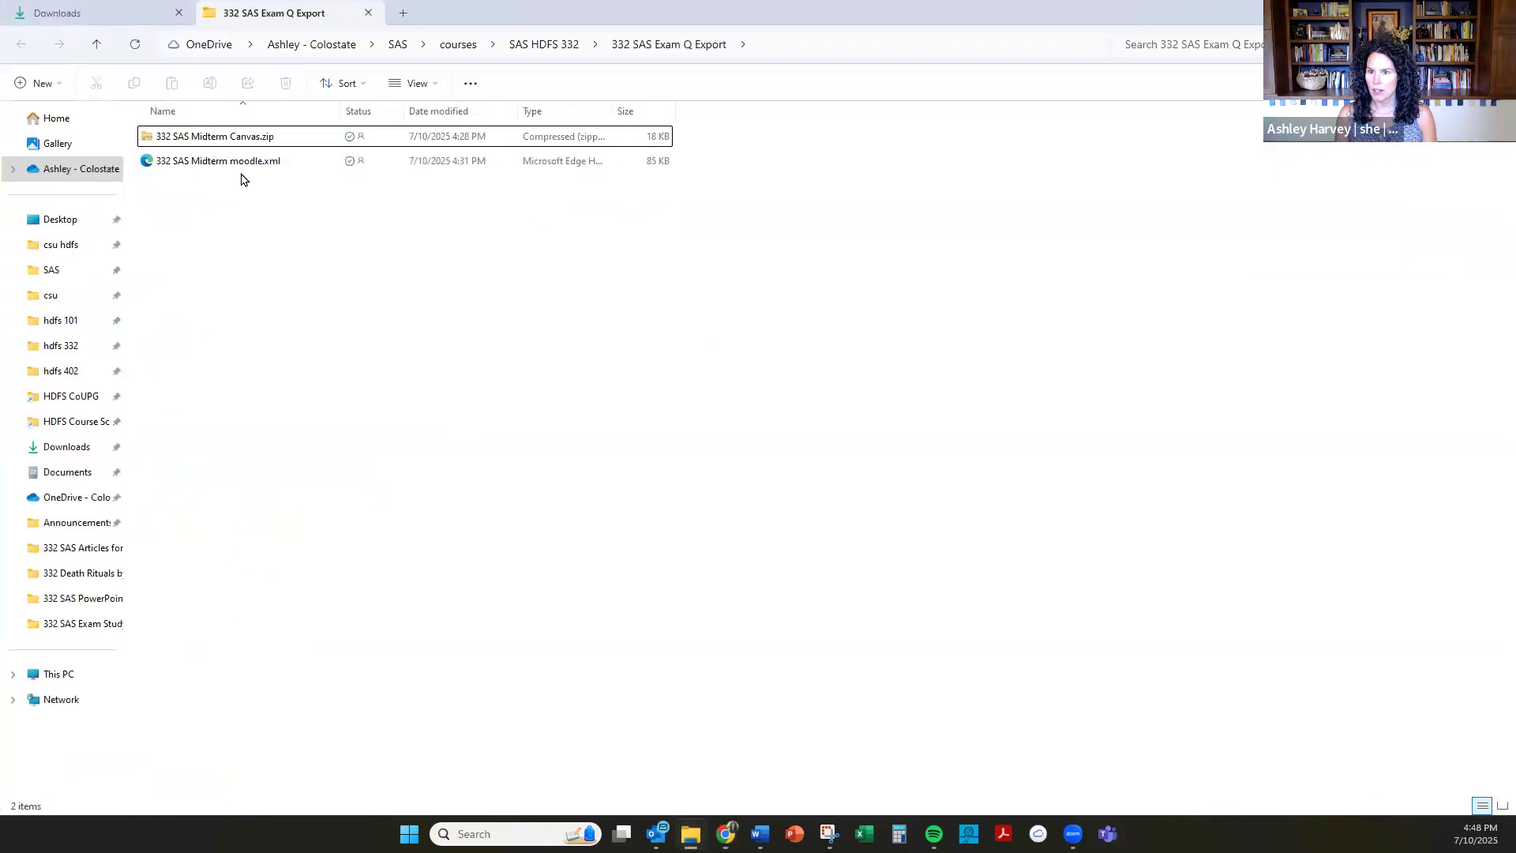
left_click(156, 16)
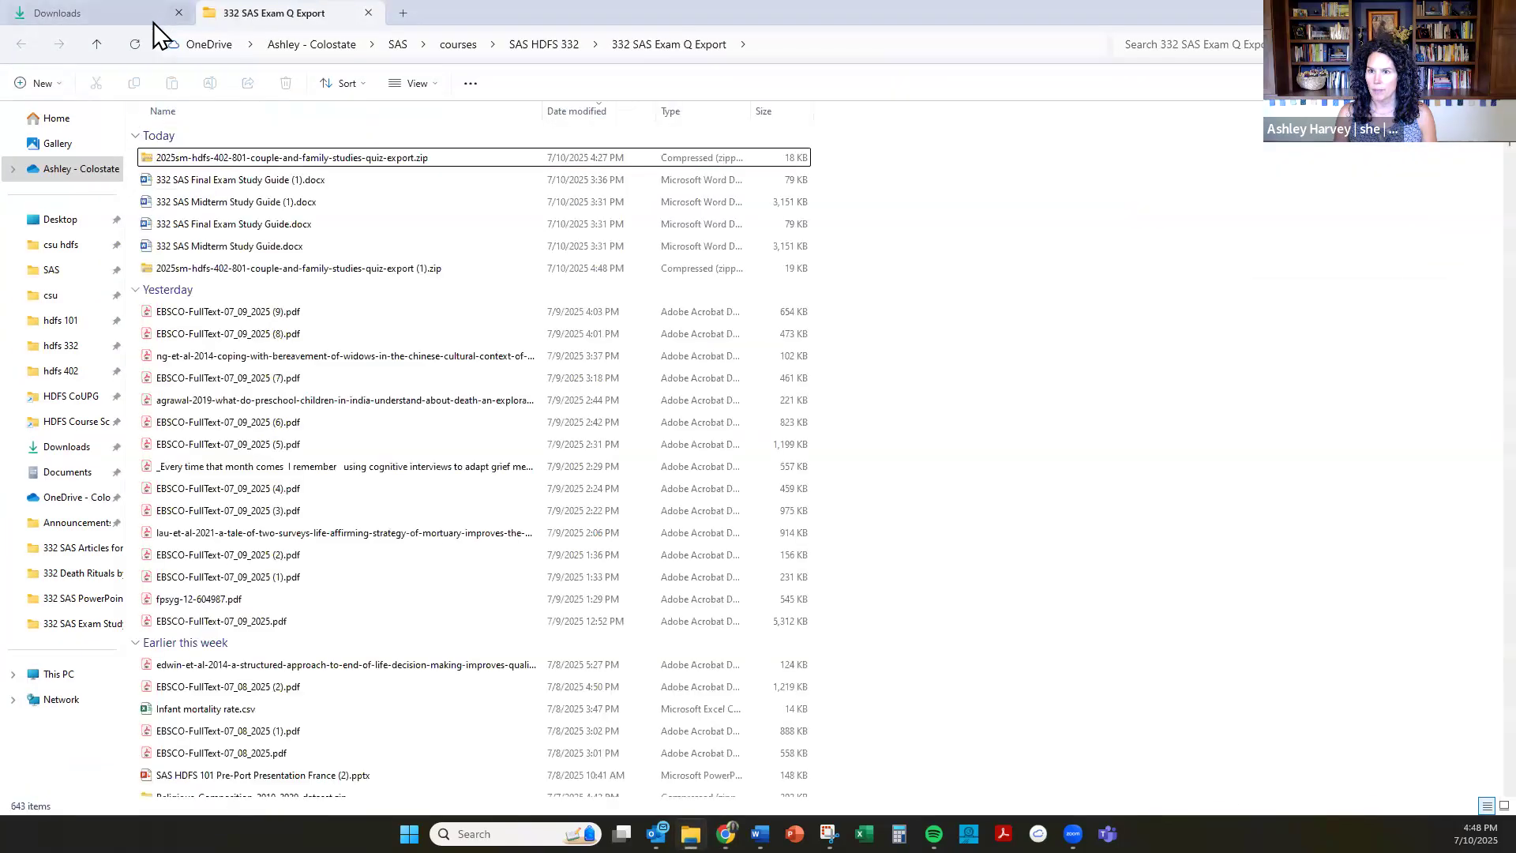
left_click(132, 45)
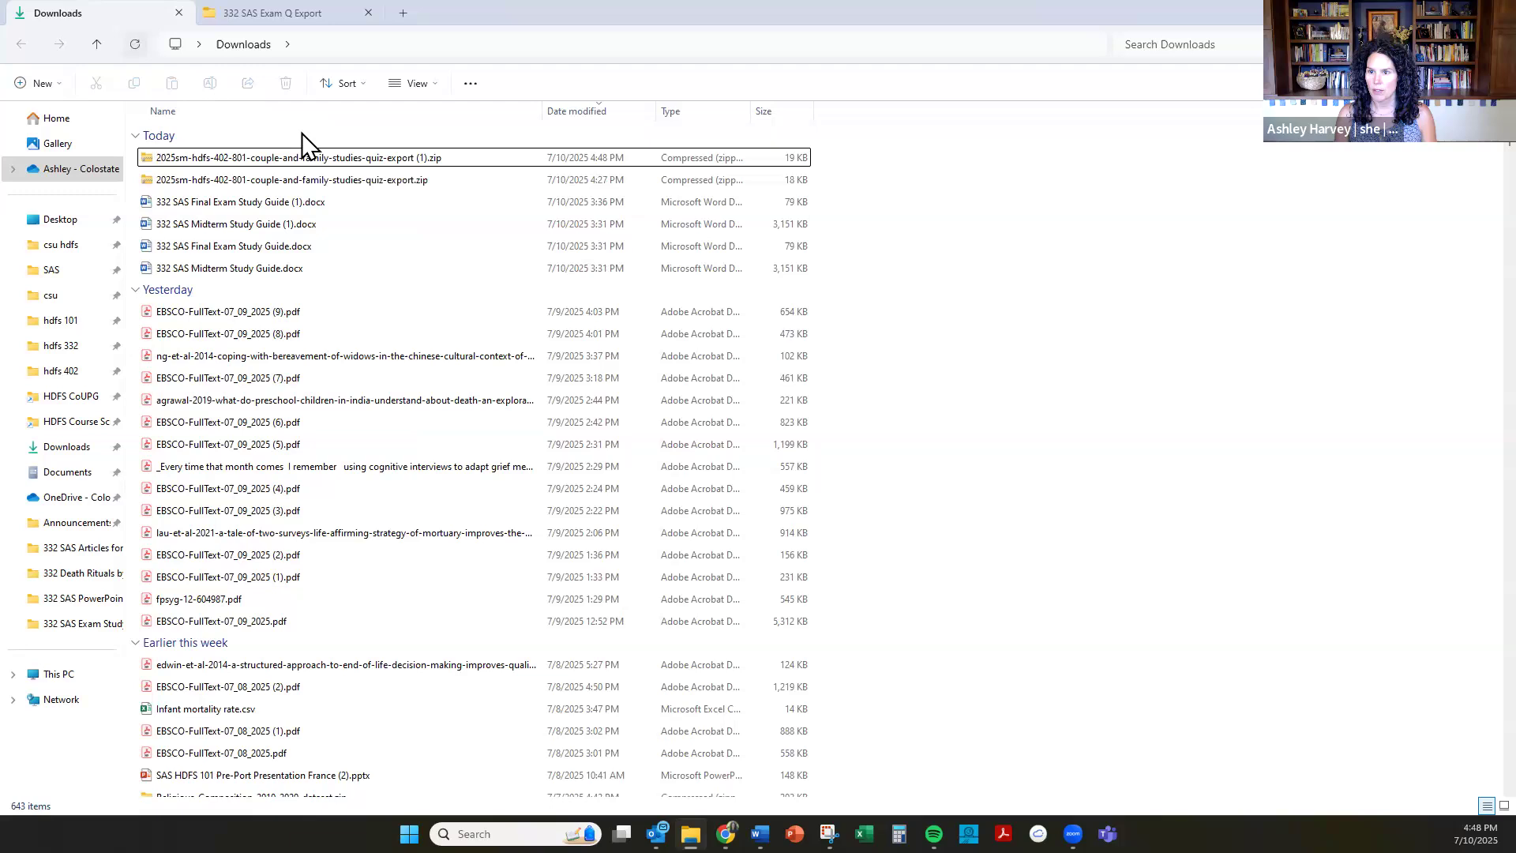
left_click(376, 157)
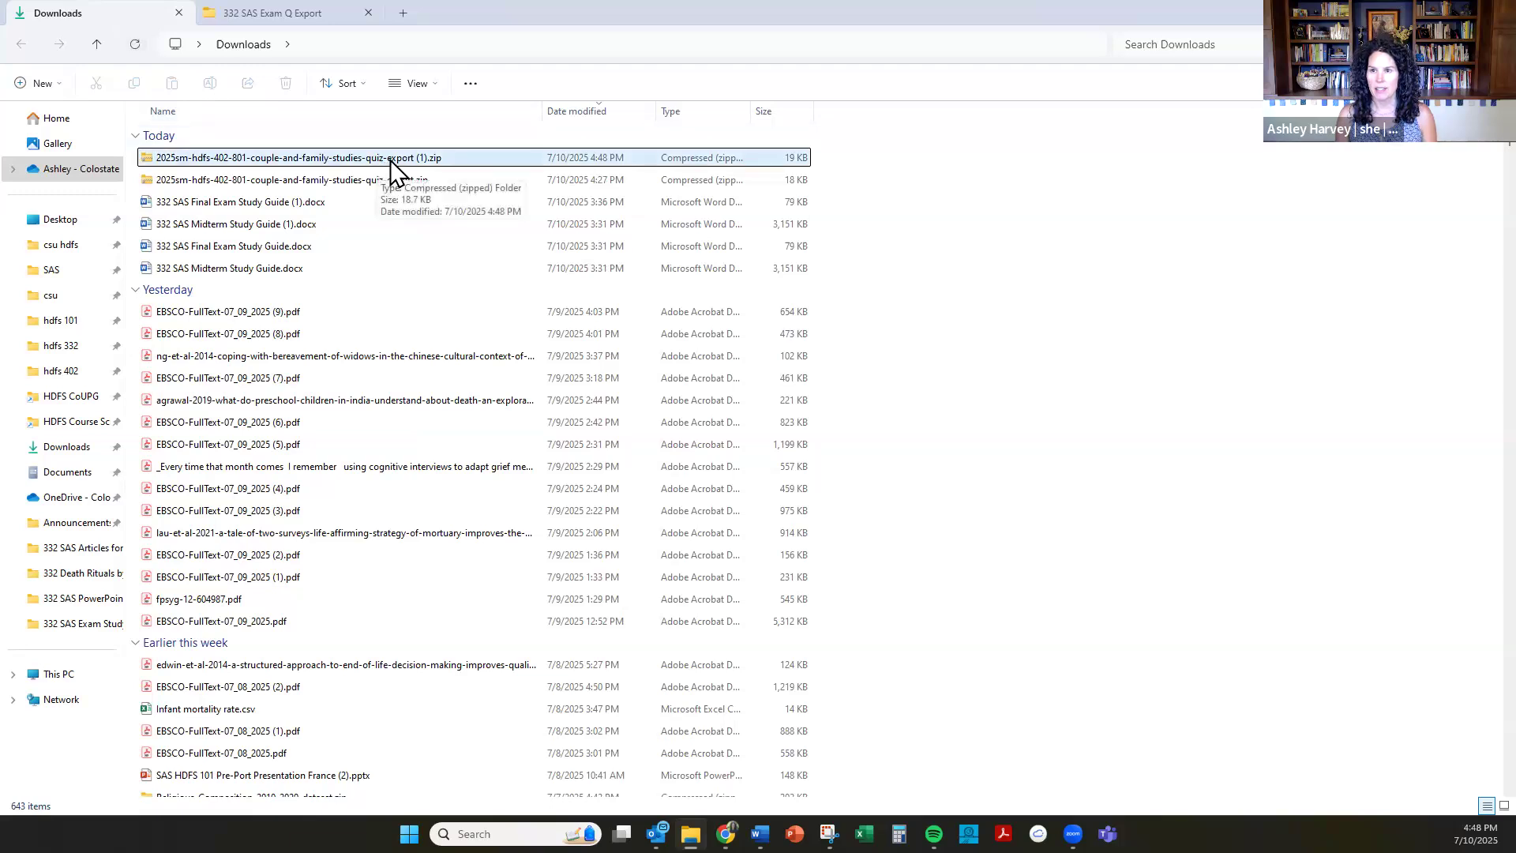
right_click(390, 158)
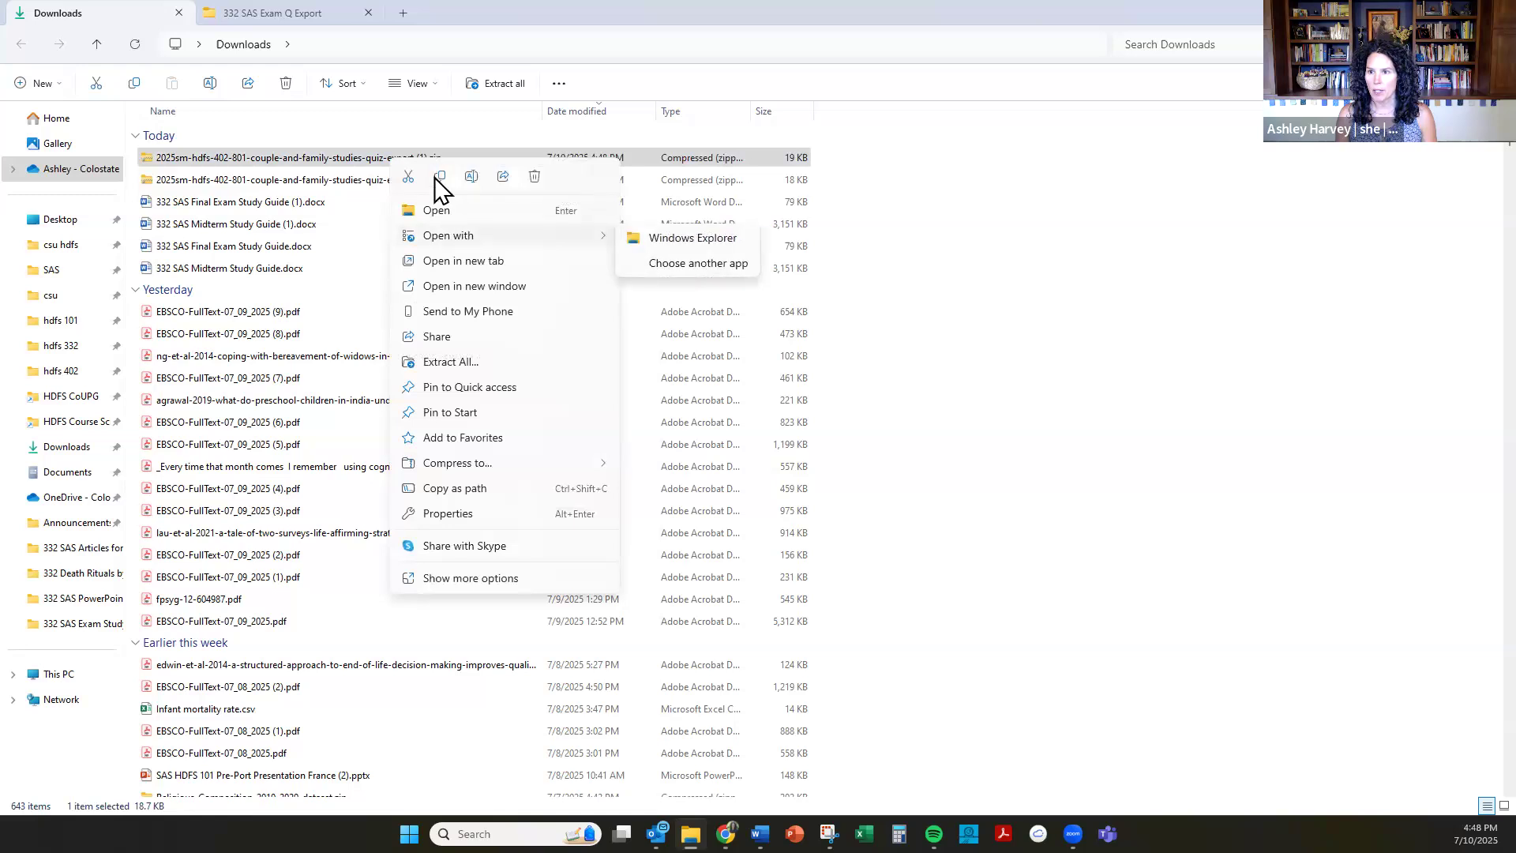
left_click(437, 177)
left_click(317, 15)
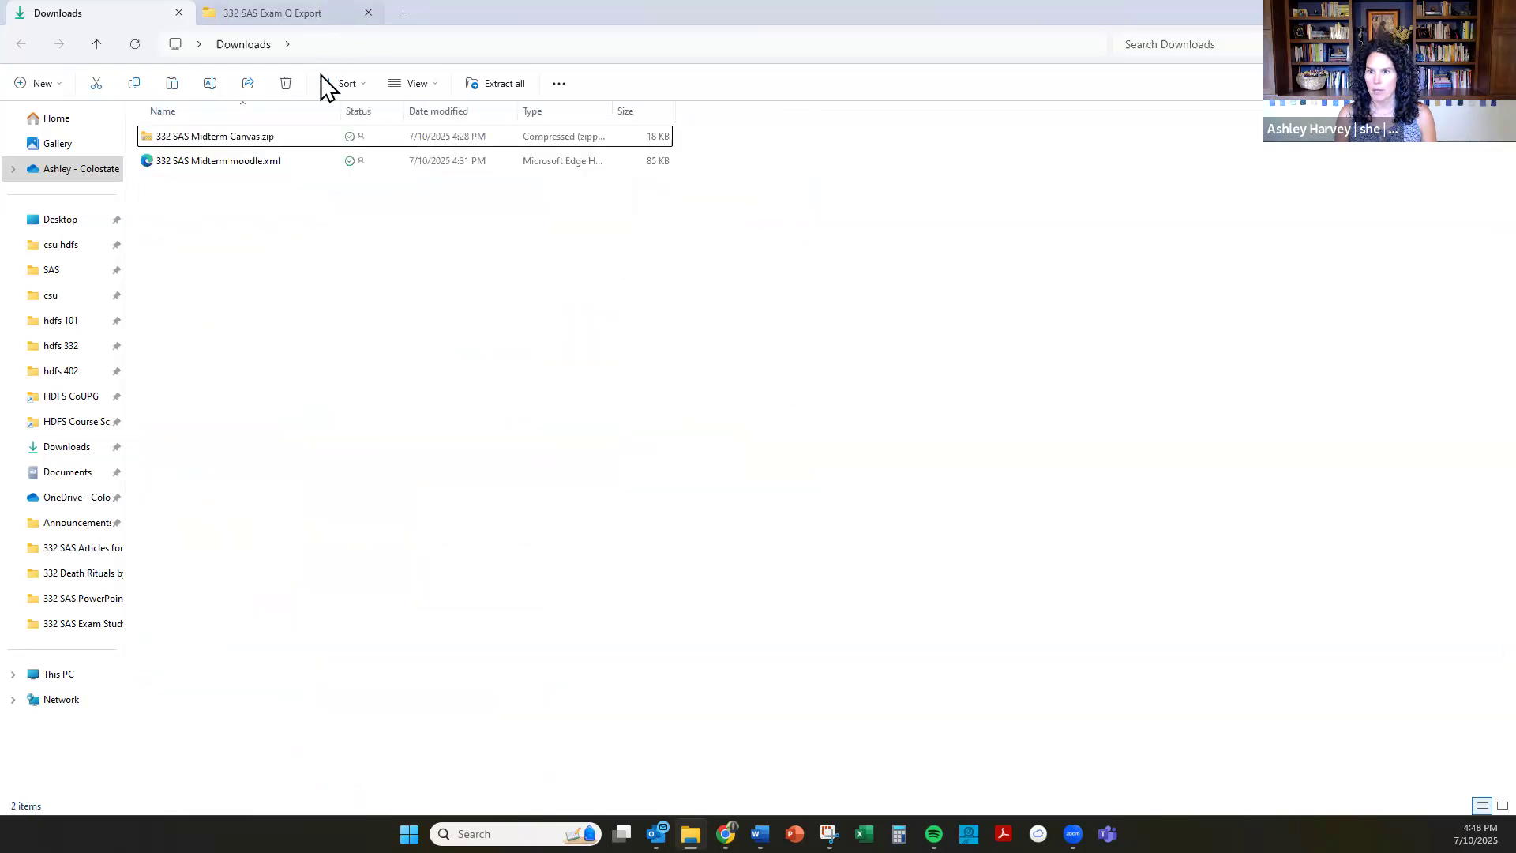
right_click(312, 207)
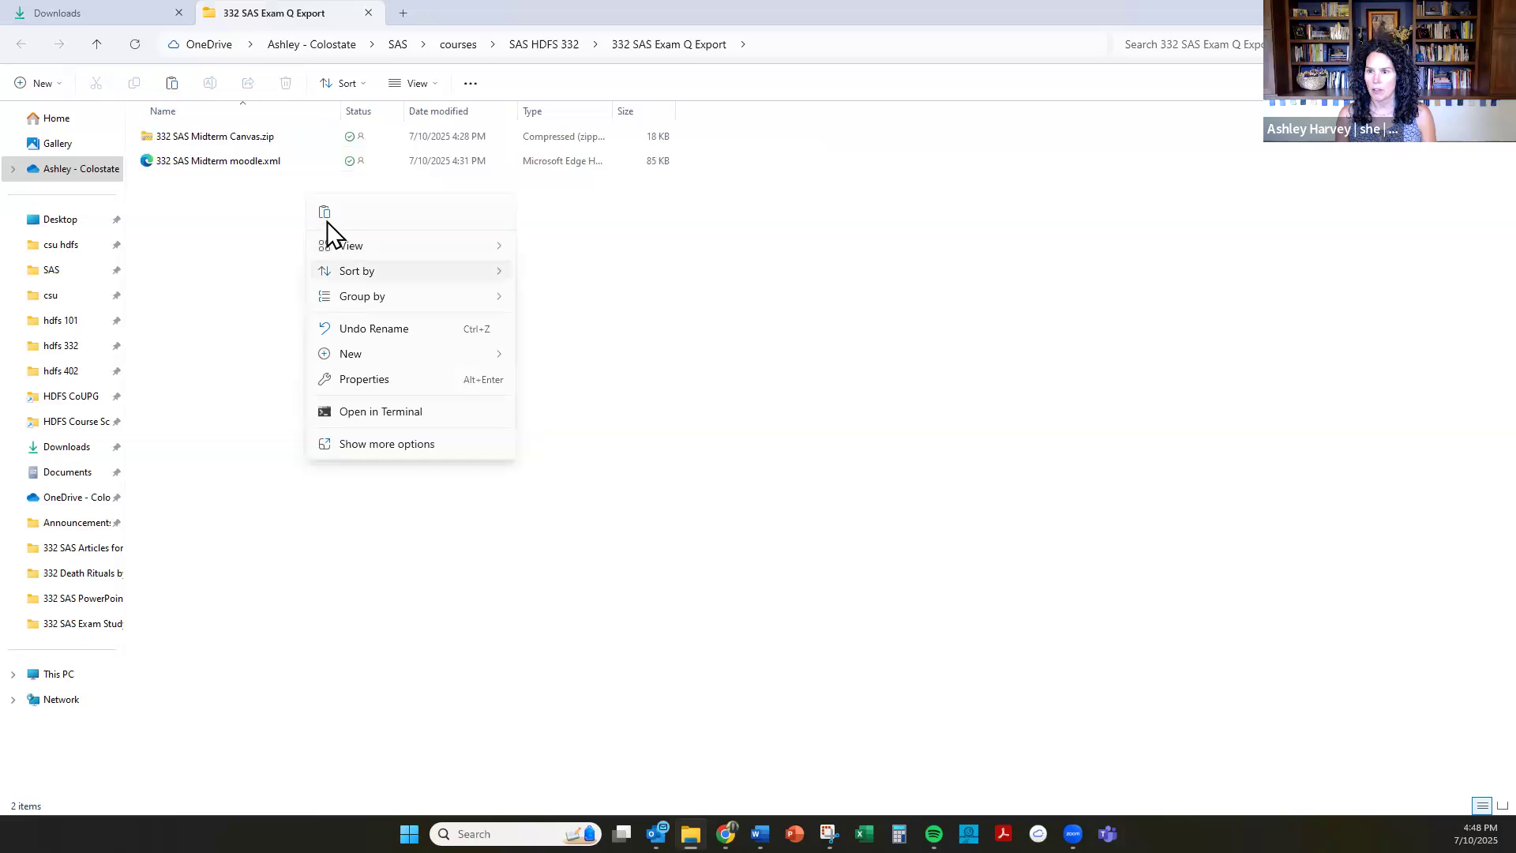
left_click(325, 215)
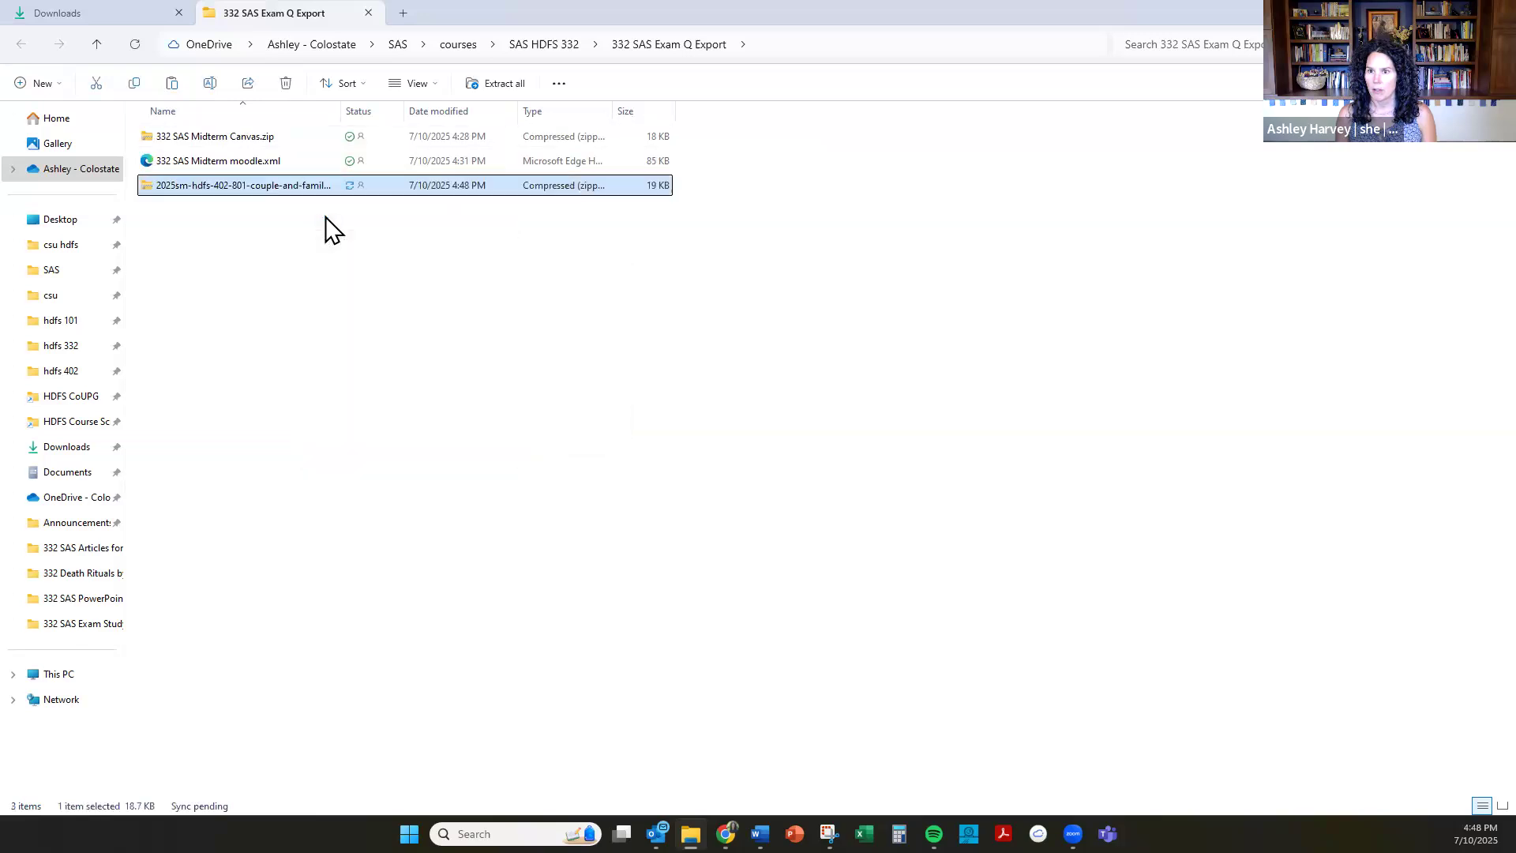
Rename the pasted zip file as 332 SAS Final Canvas.
left_click(278, 188)
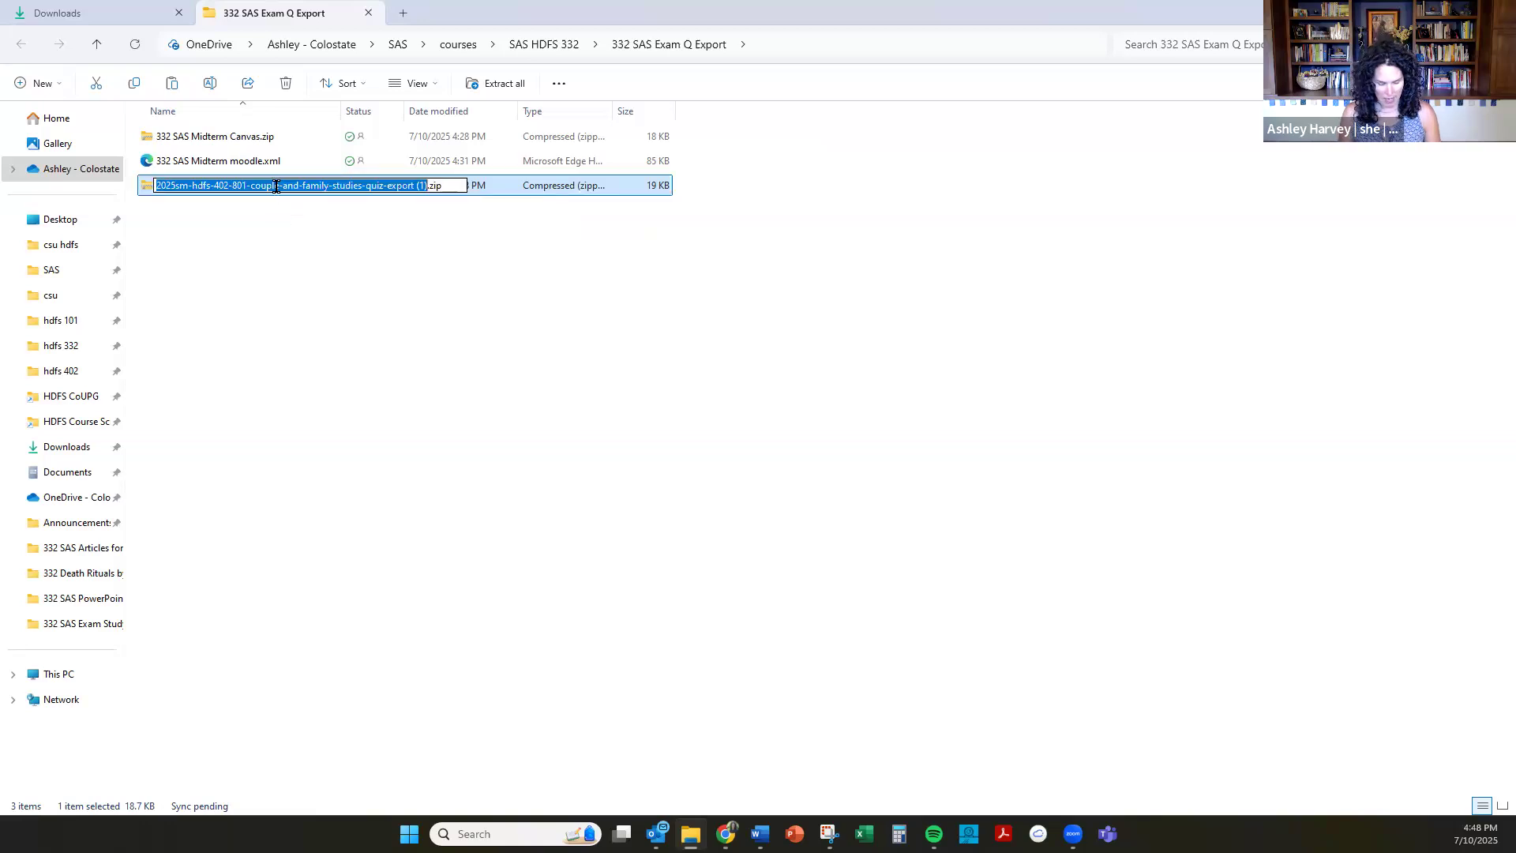
type("332 ")
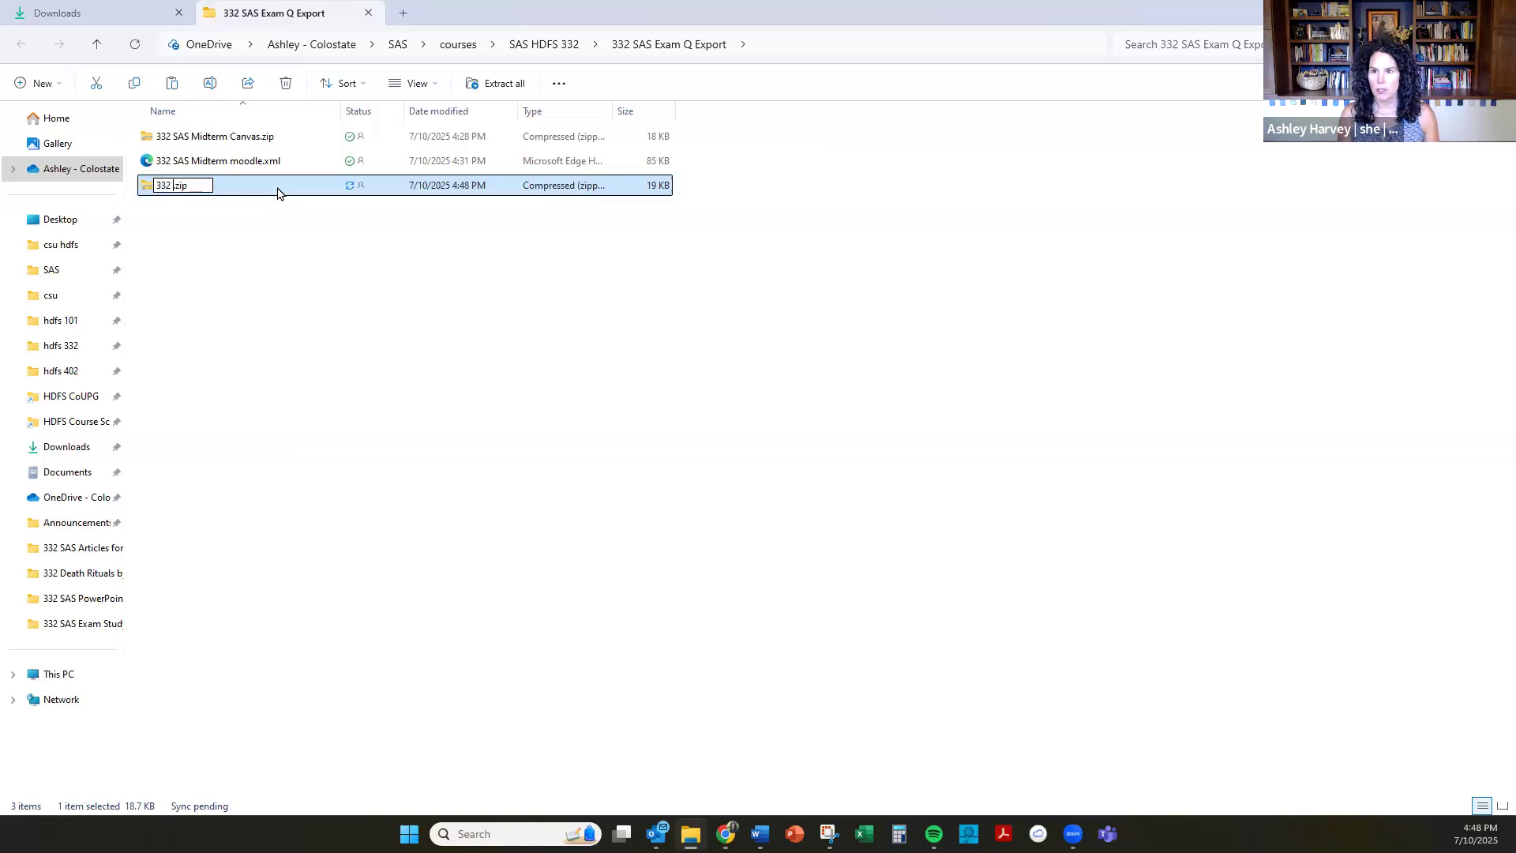
type("SAS Final Can")
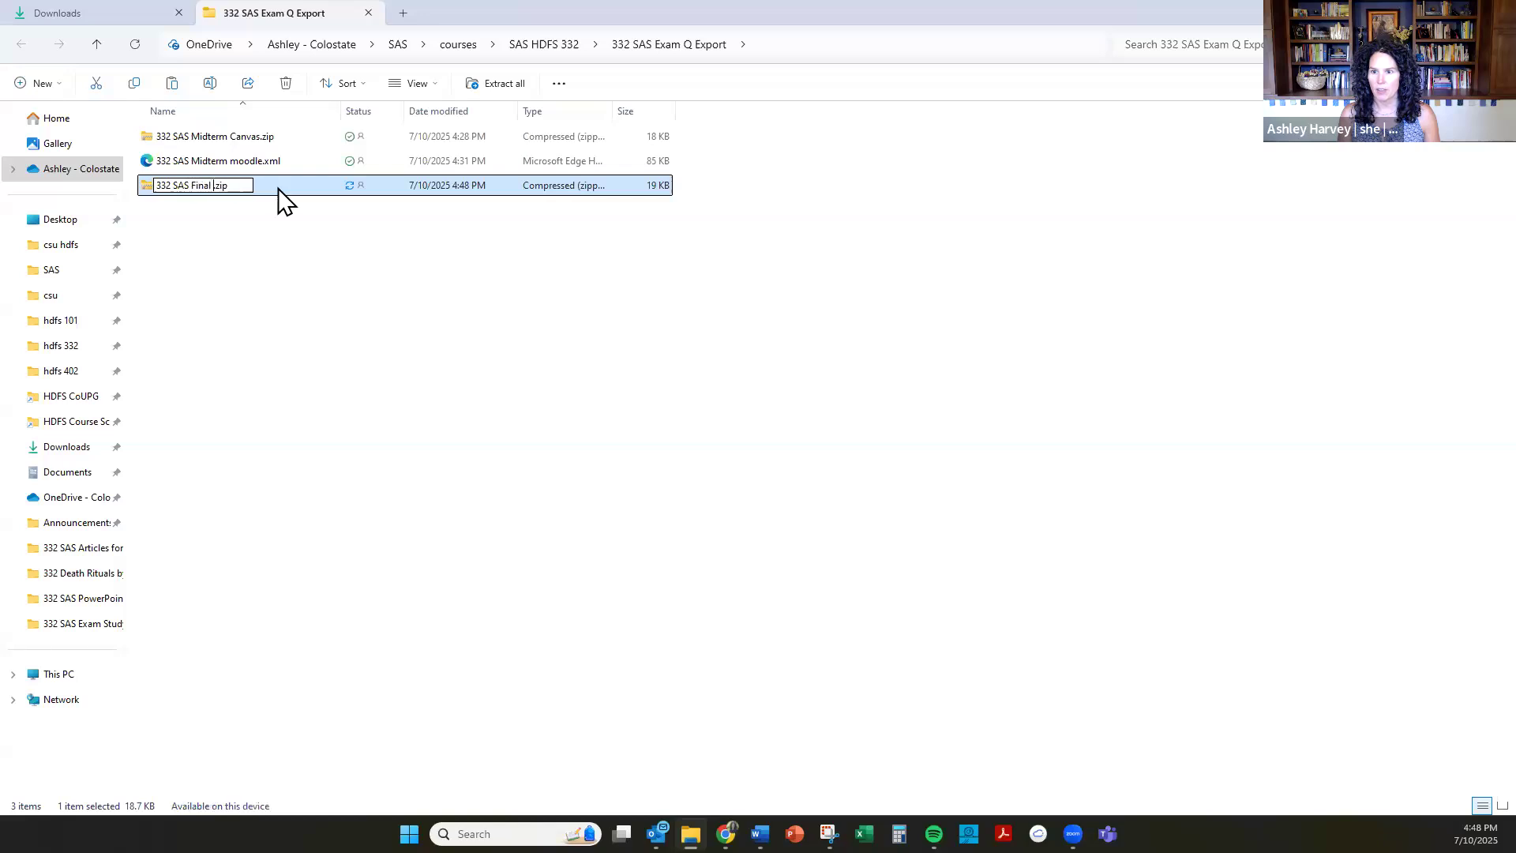
type("vas")
key("Return")
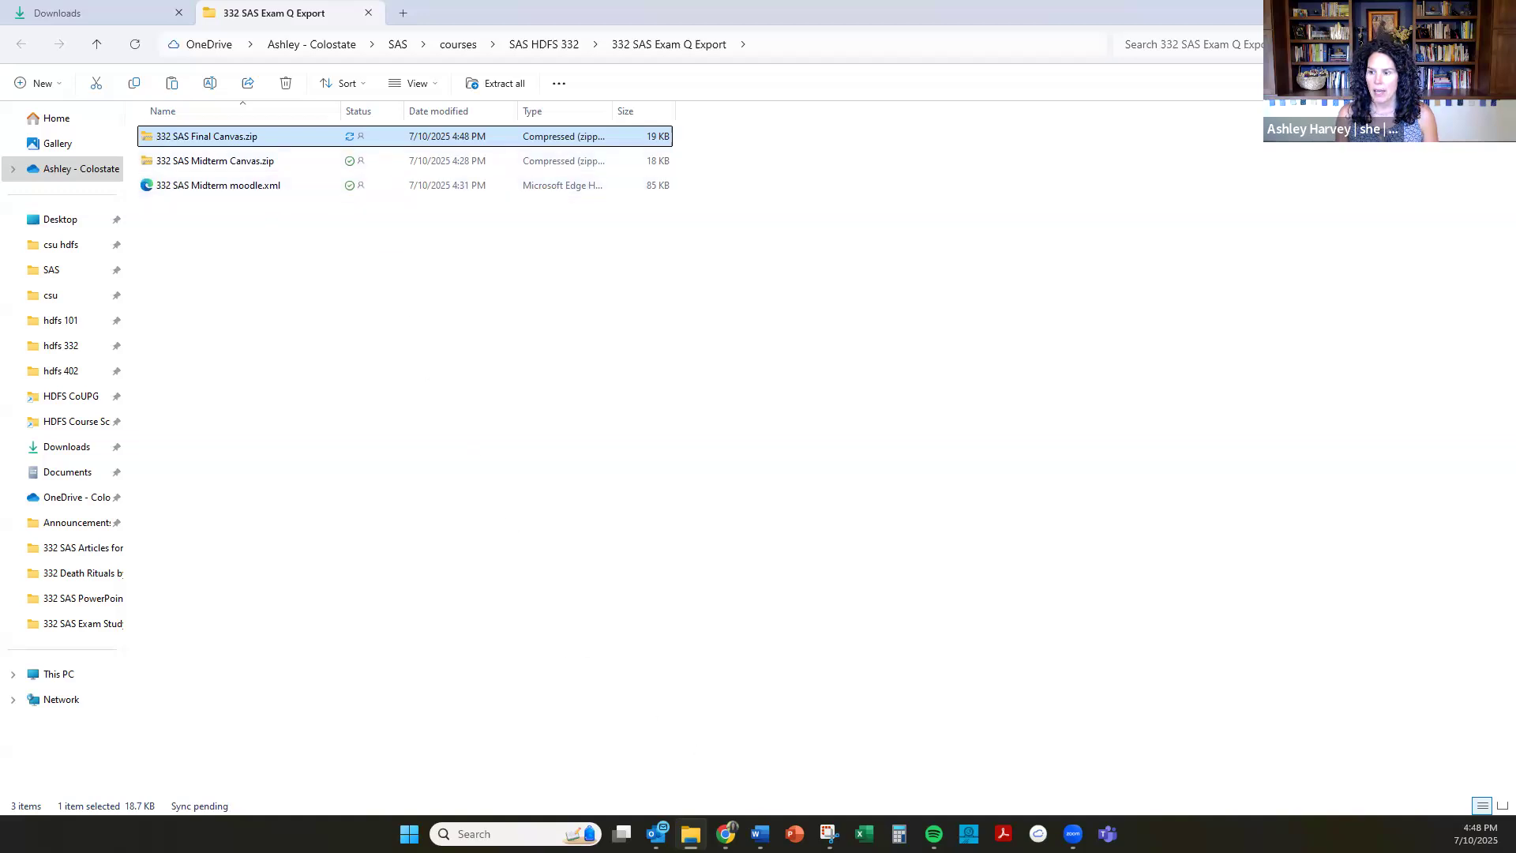
Switch to the QST site in Chrome, go to its Questions area and expand the My Questions and Default folders.
mouse_move(725, 834)
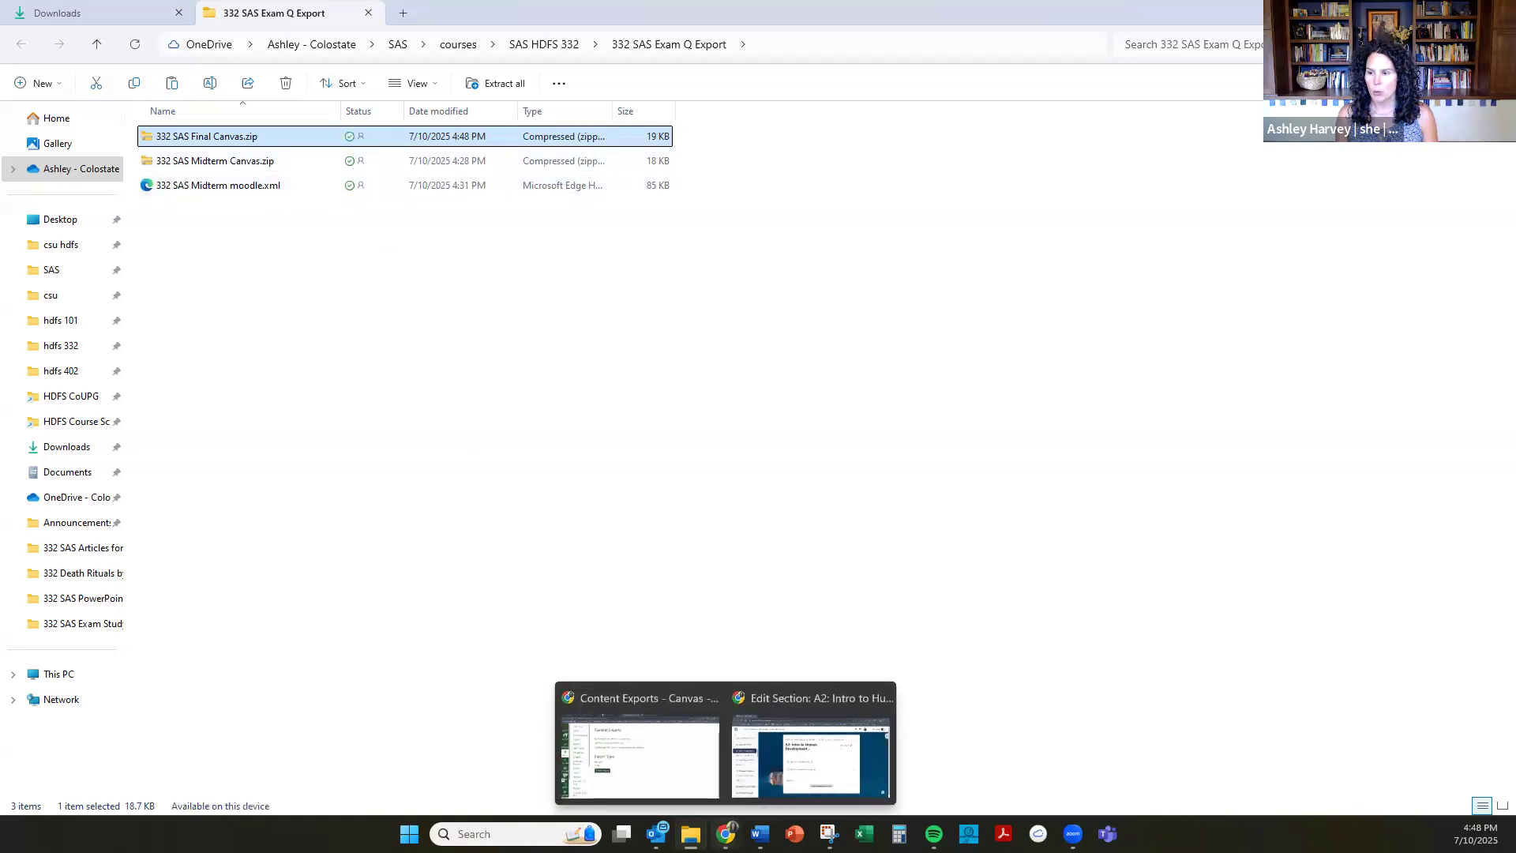
left_click(673, 774)
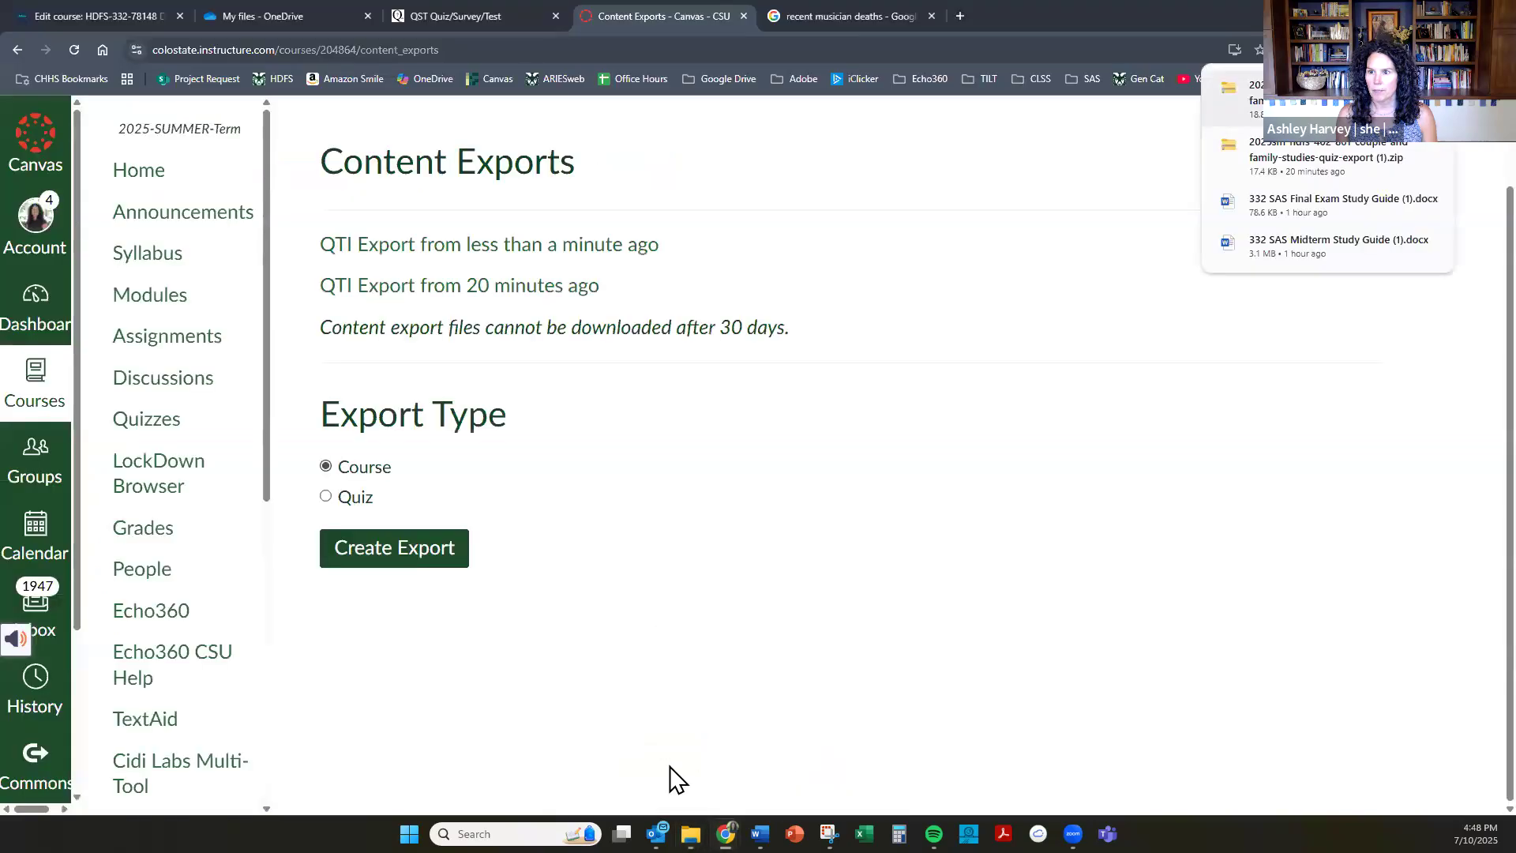
left_click(420, 16)
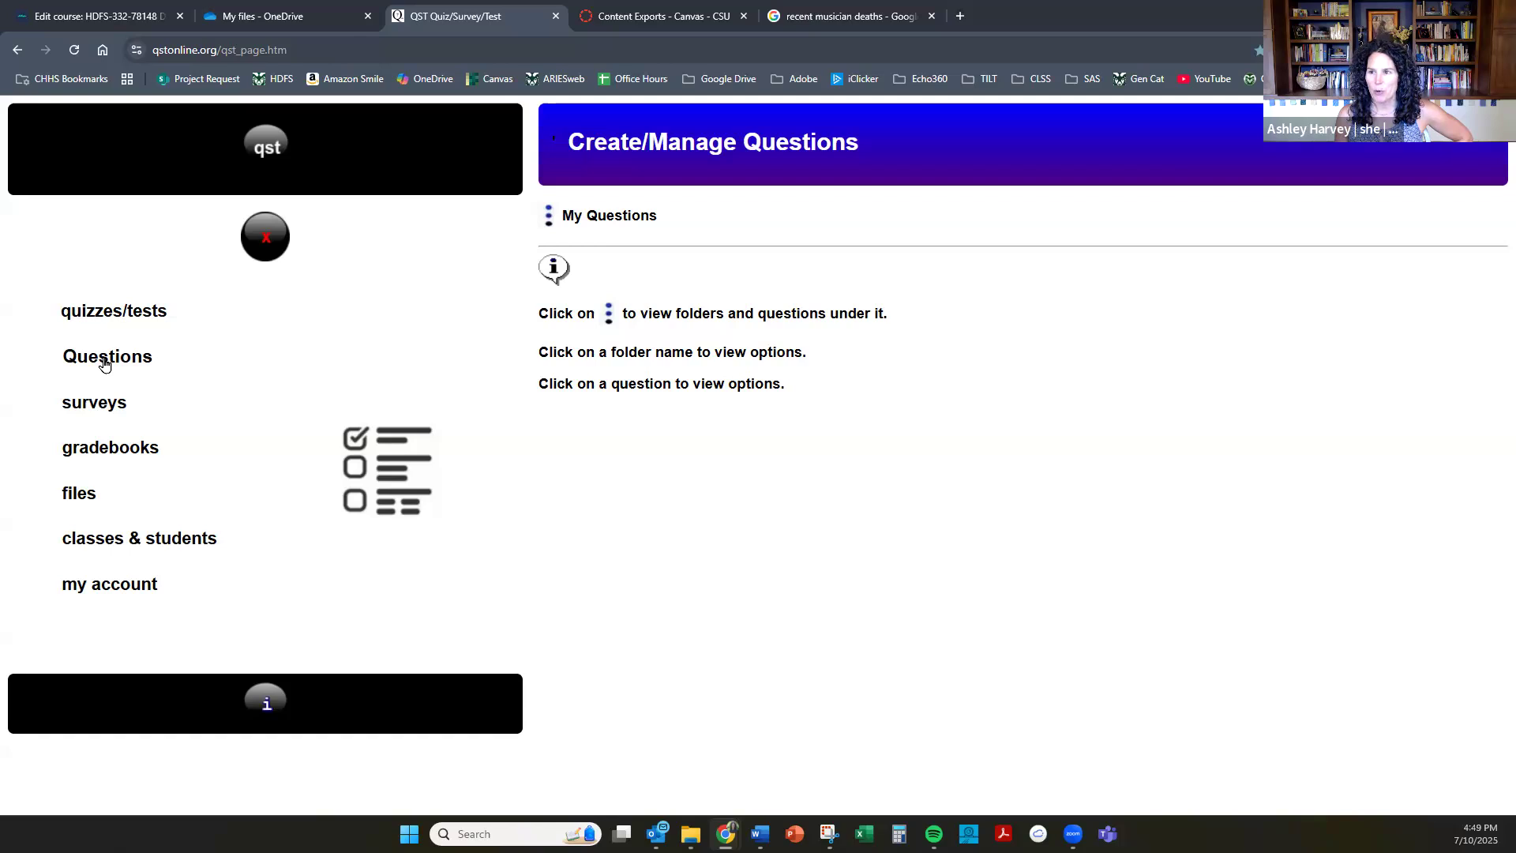
left_click(551, 228)
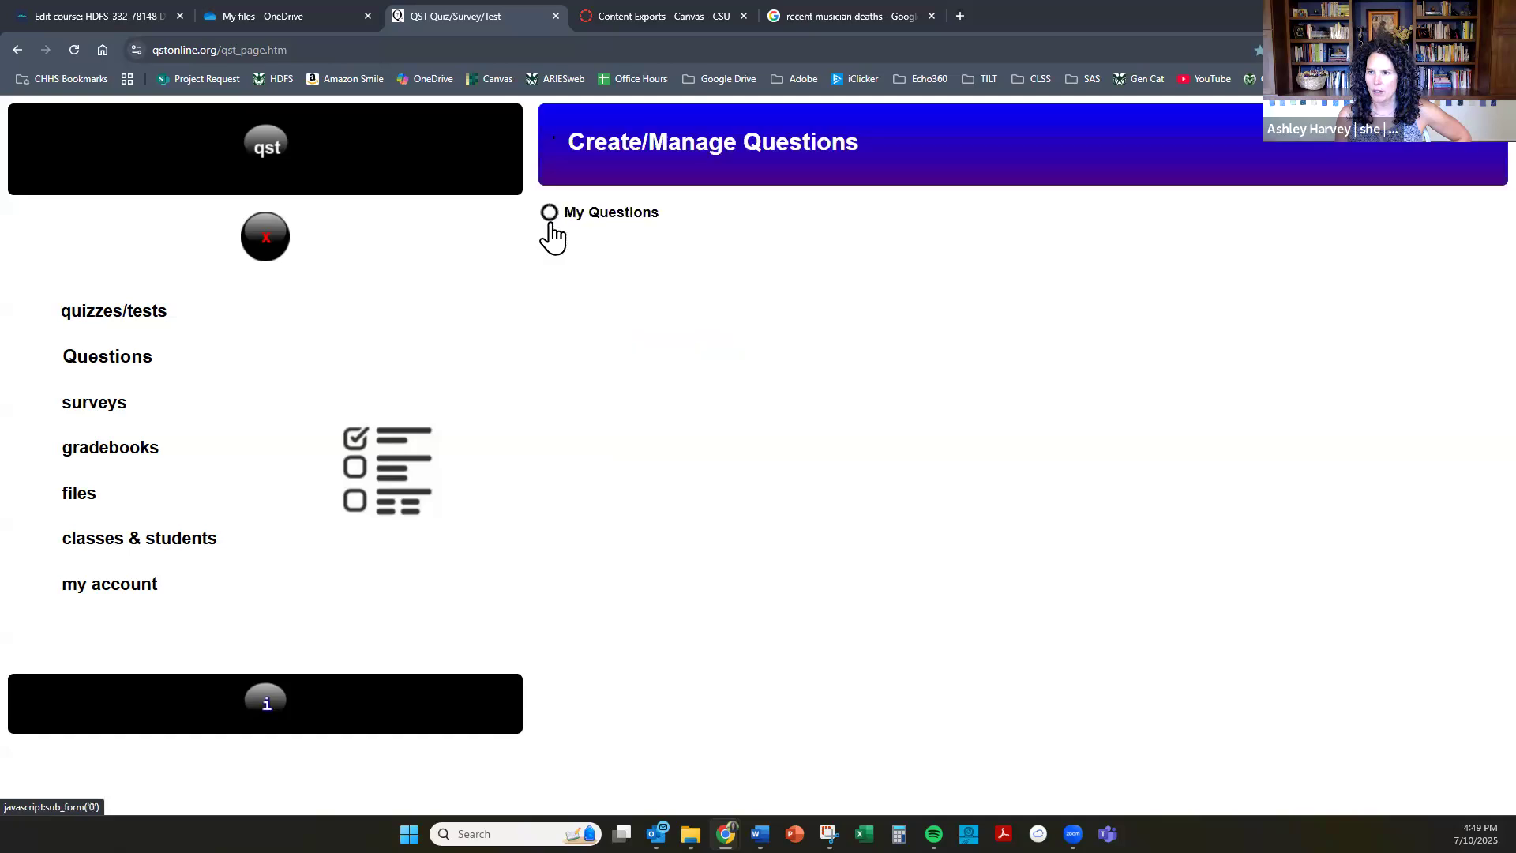
left_click(612, 220)
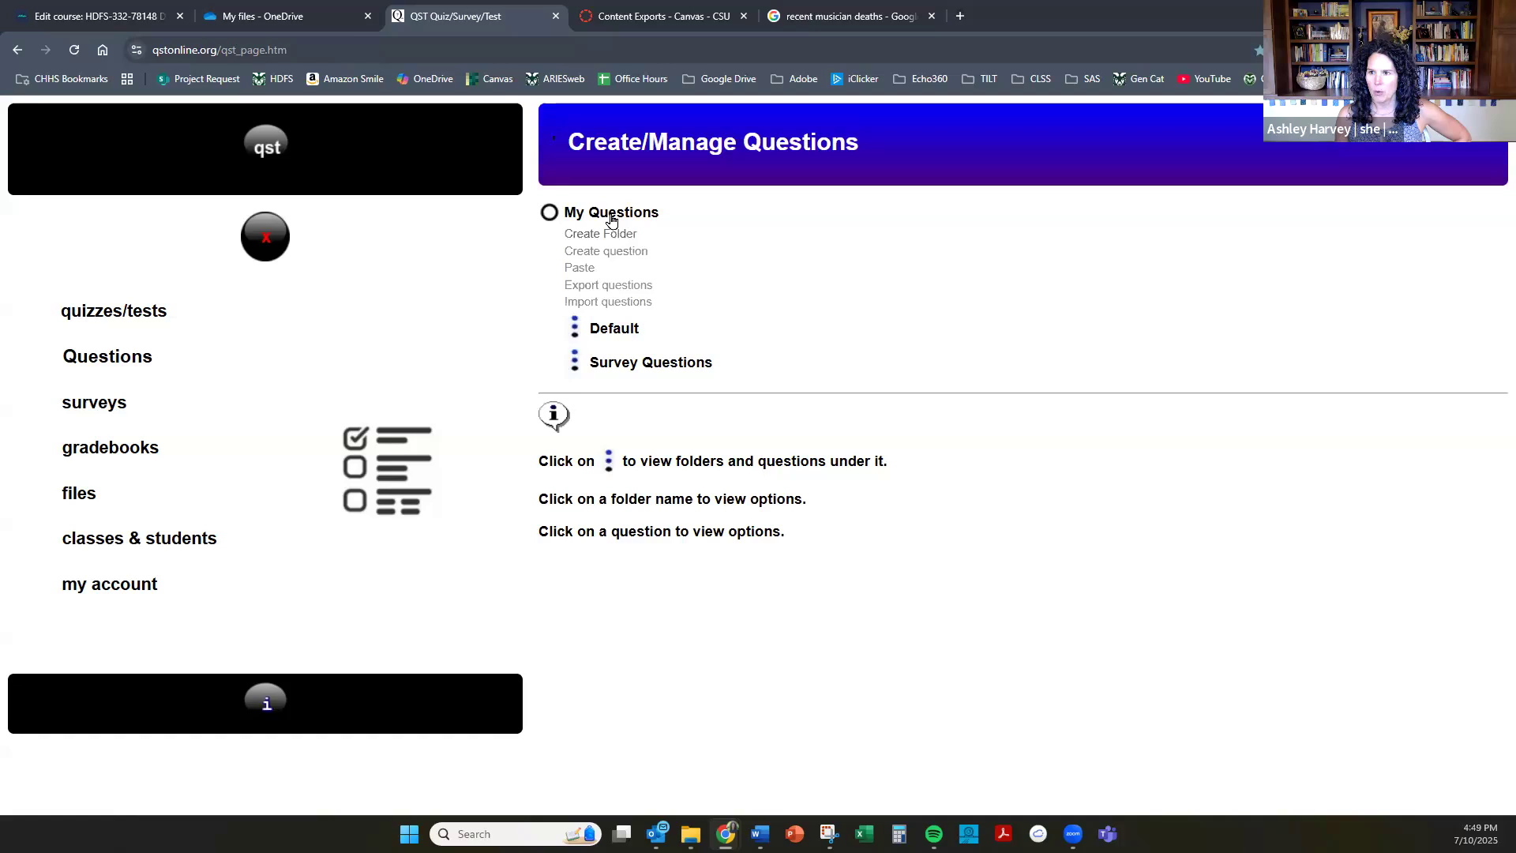
left_click(620, 328)
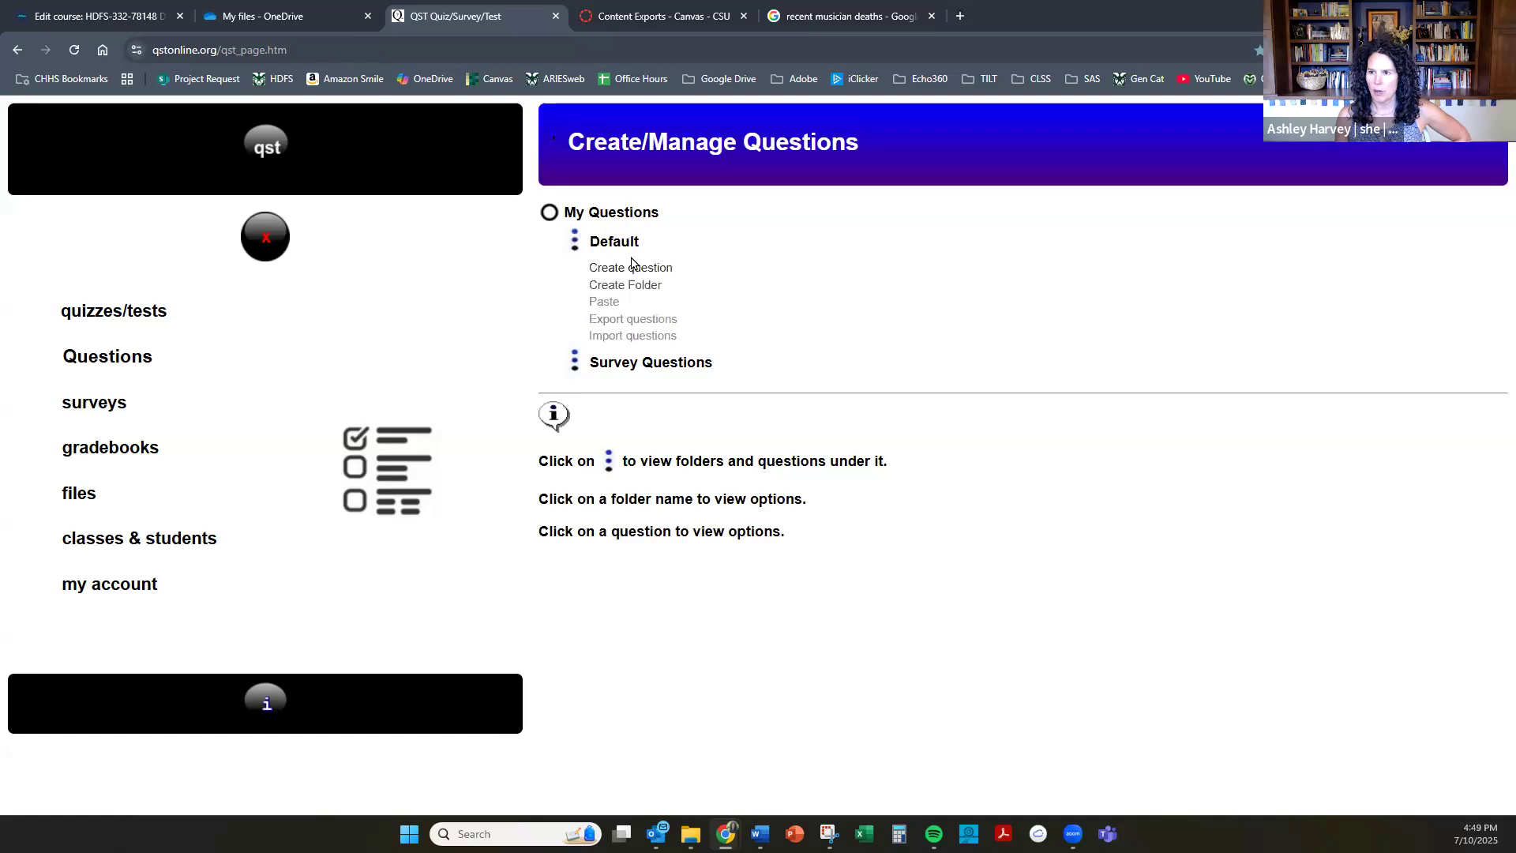
left_click(576, 244)
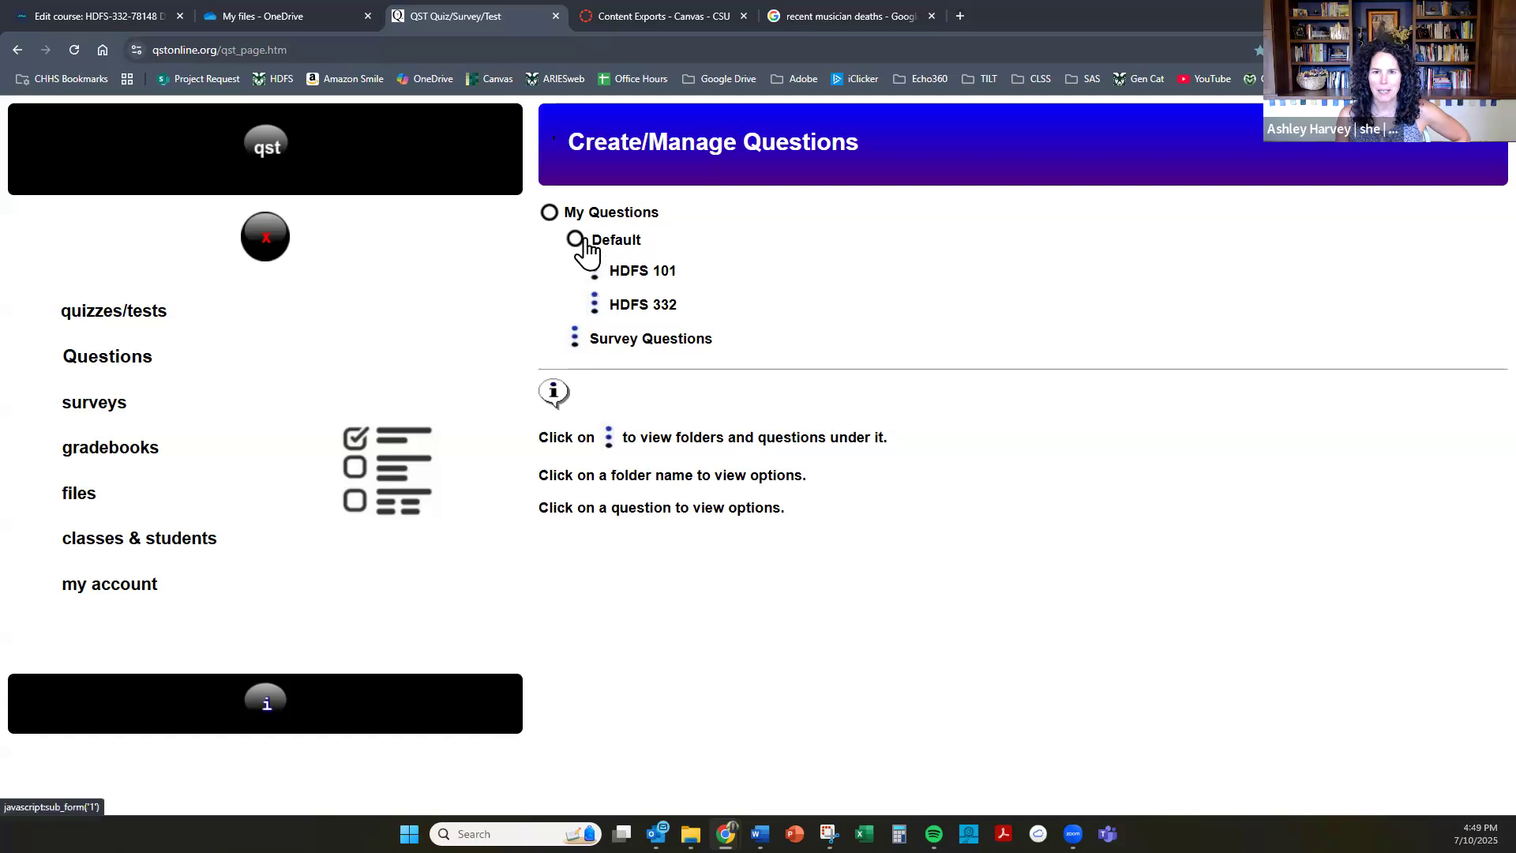
Create a question folder named Final under HDFS 332.
left_click(595, 303)
left_click(594, 303)
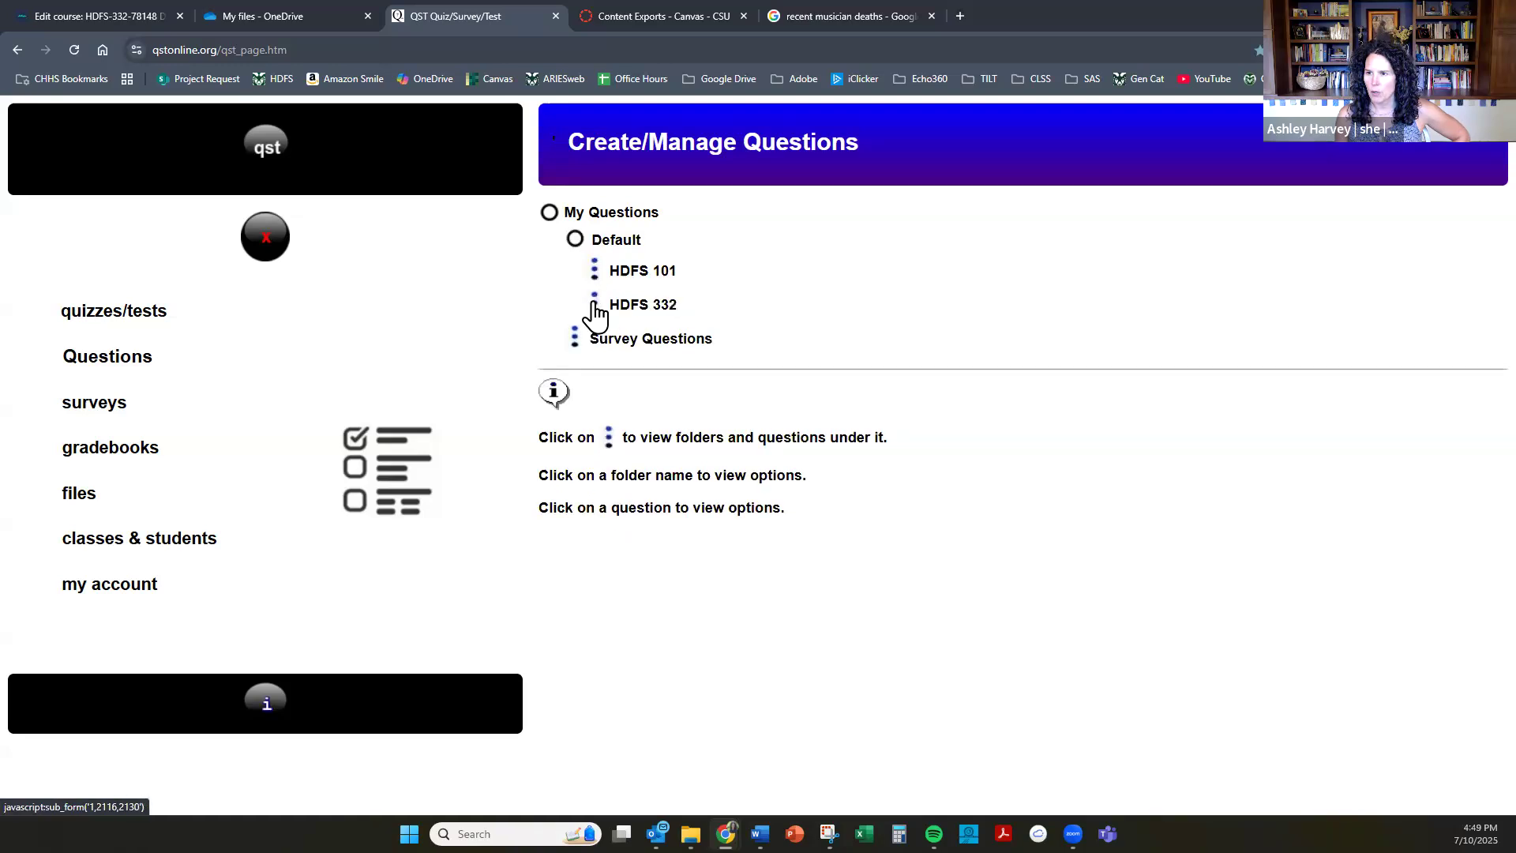
left_click(635, 311)
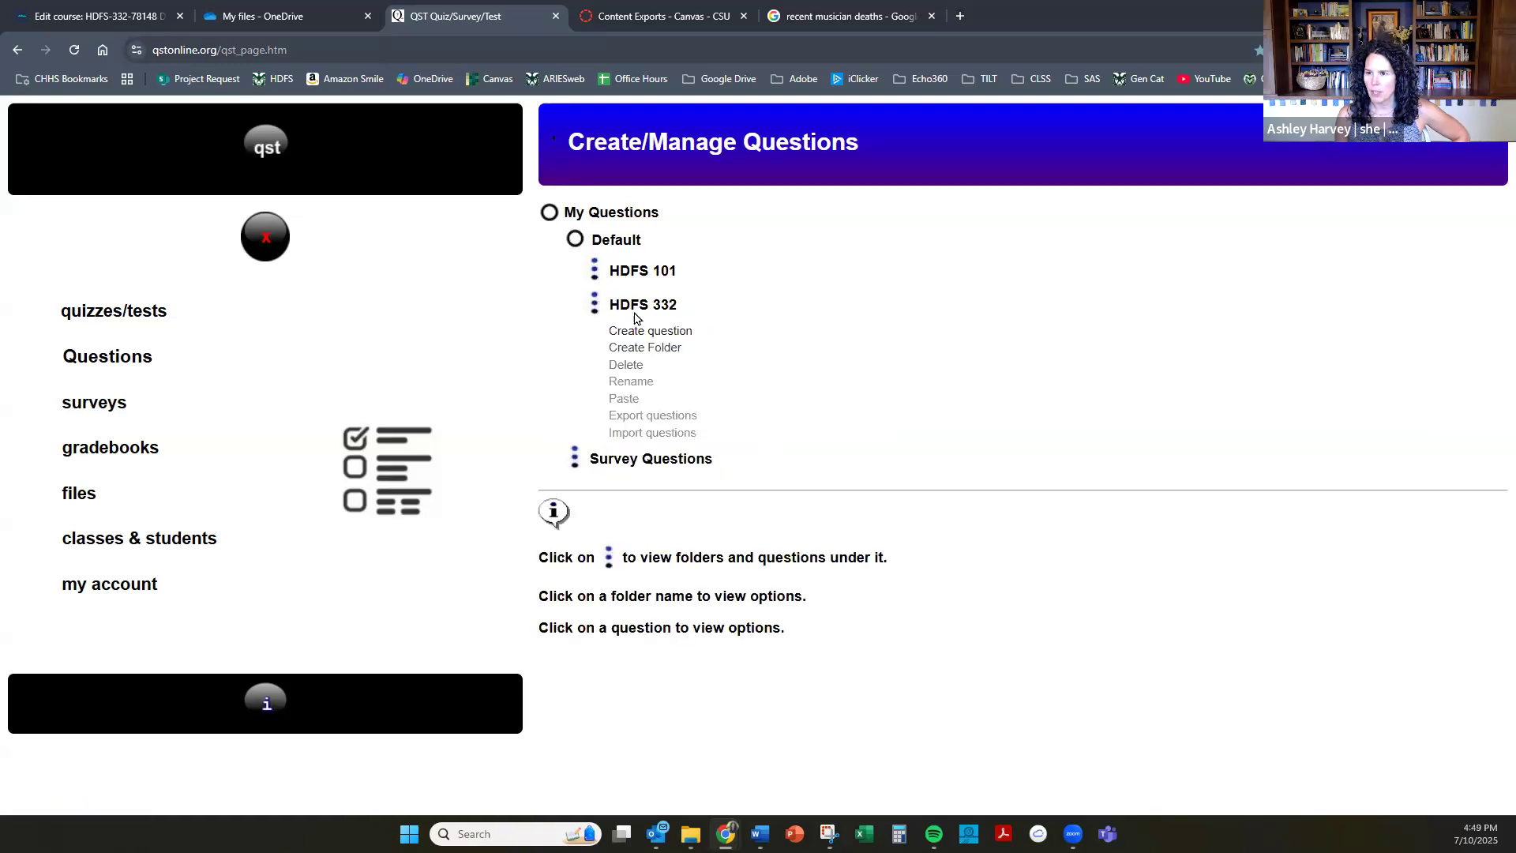
left_click(660, 349)
type("Final")
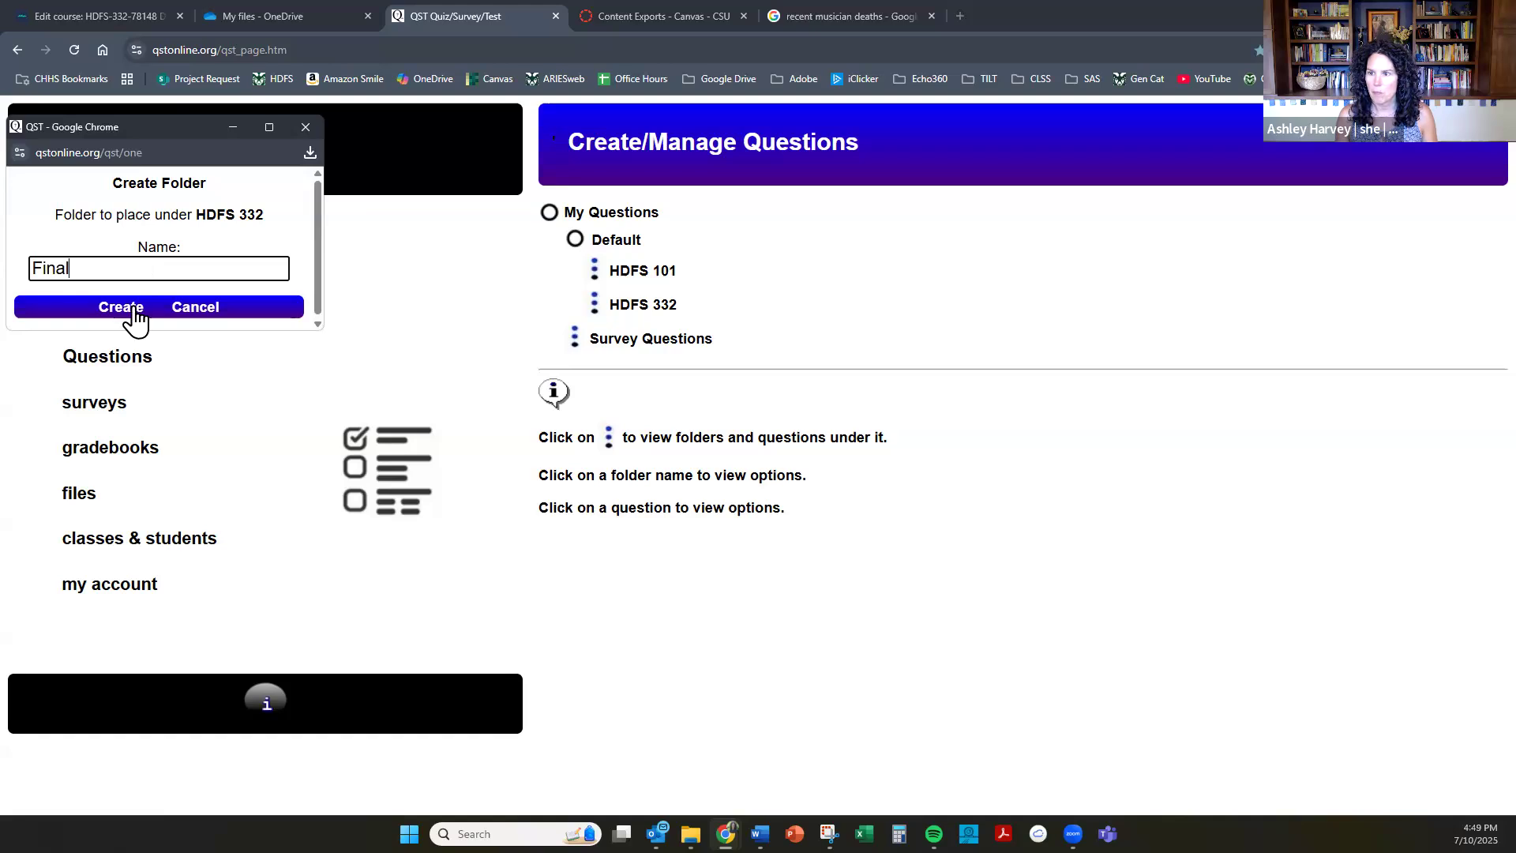
left_click(134, 309)
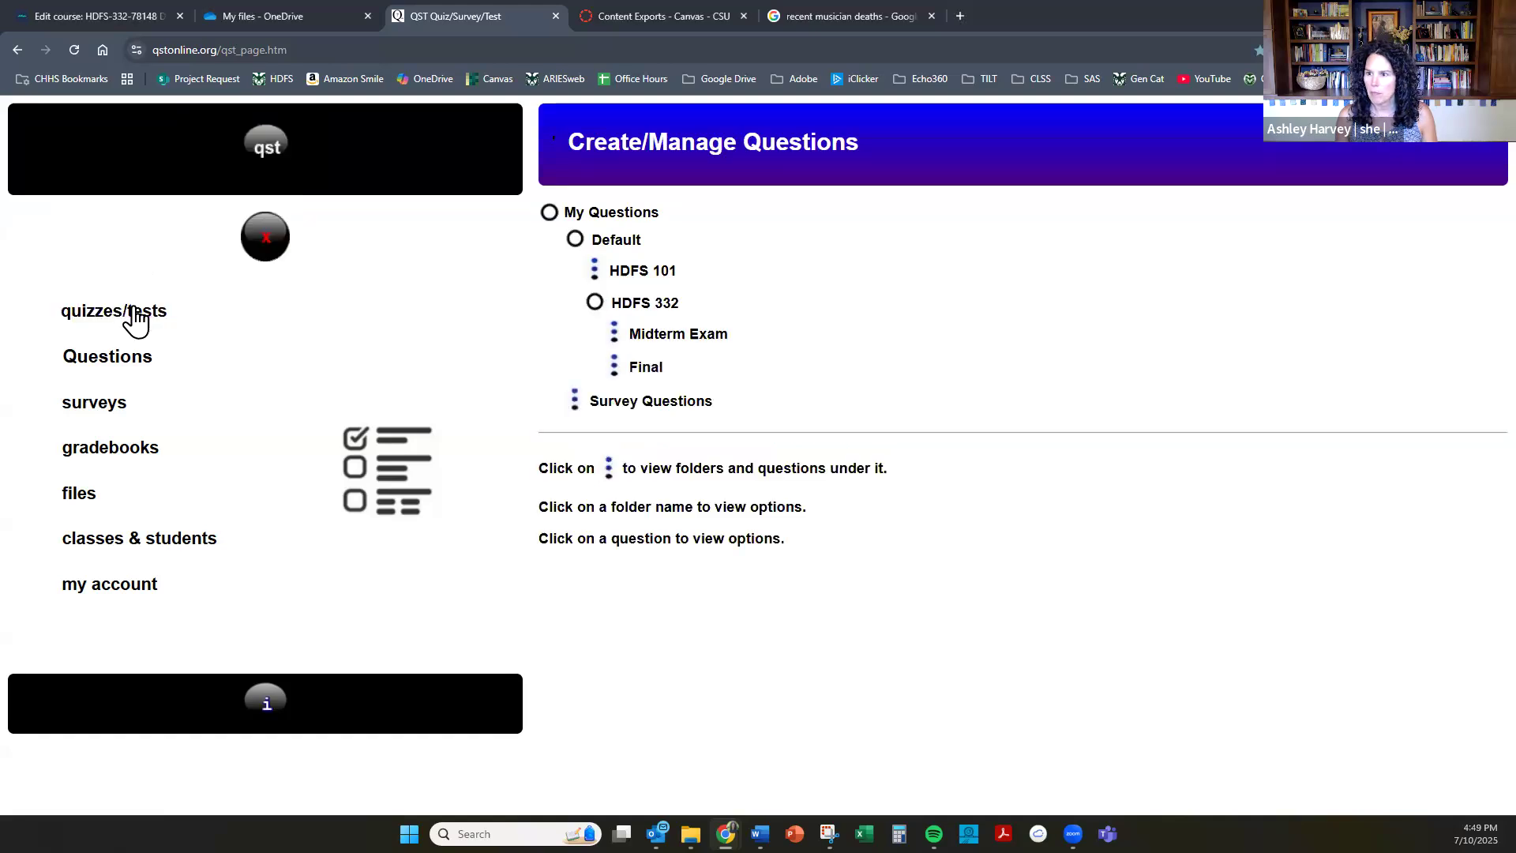
Start a question import into the Final folder and choose 332 SAS Final Canvas.zip as the source file.
left_click(615, 371)
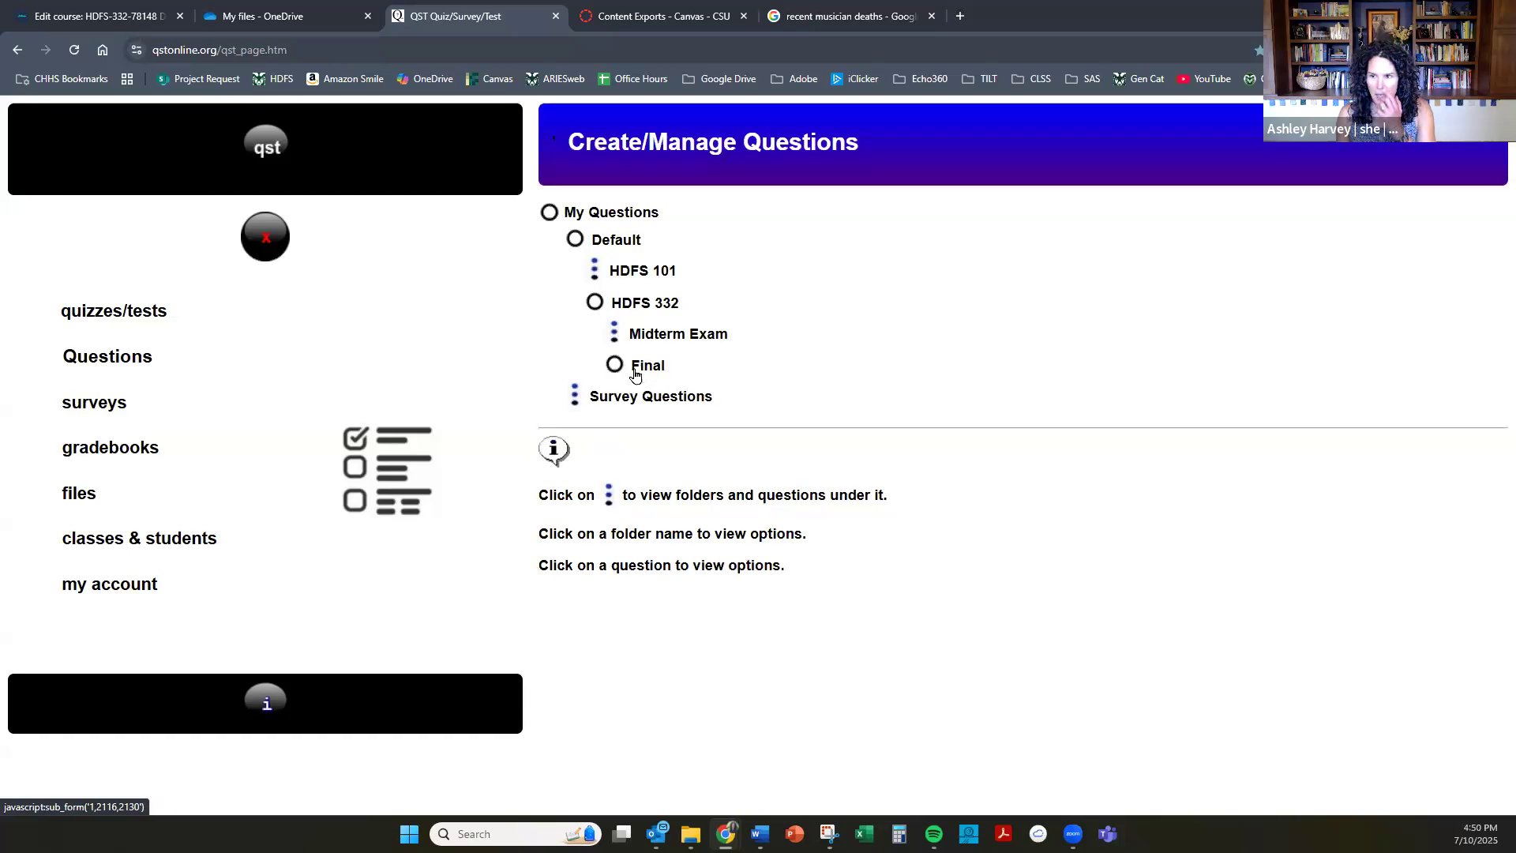
left_click(635, 371)
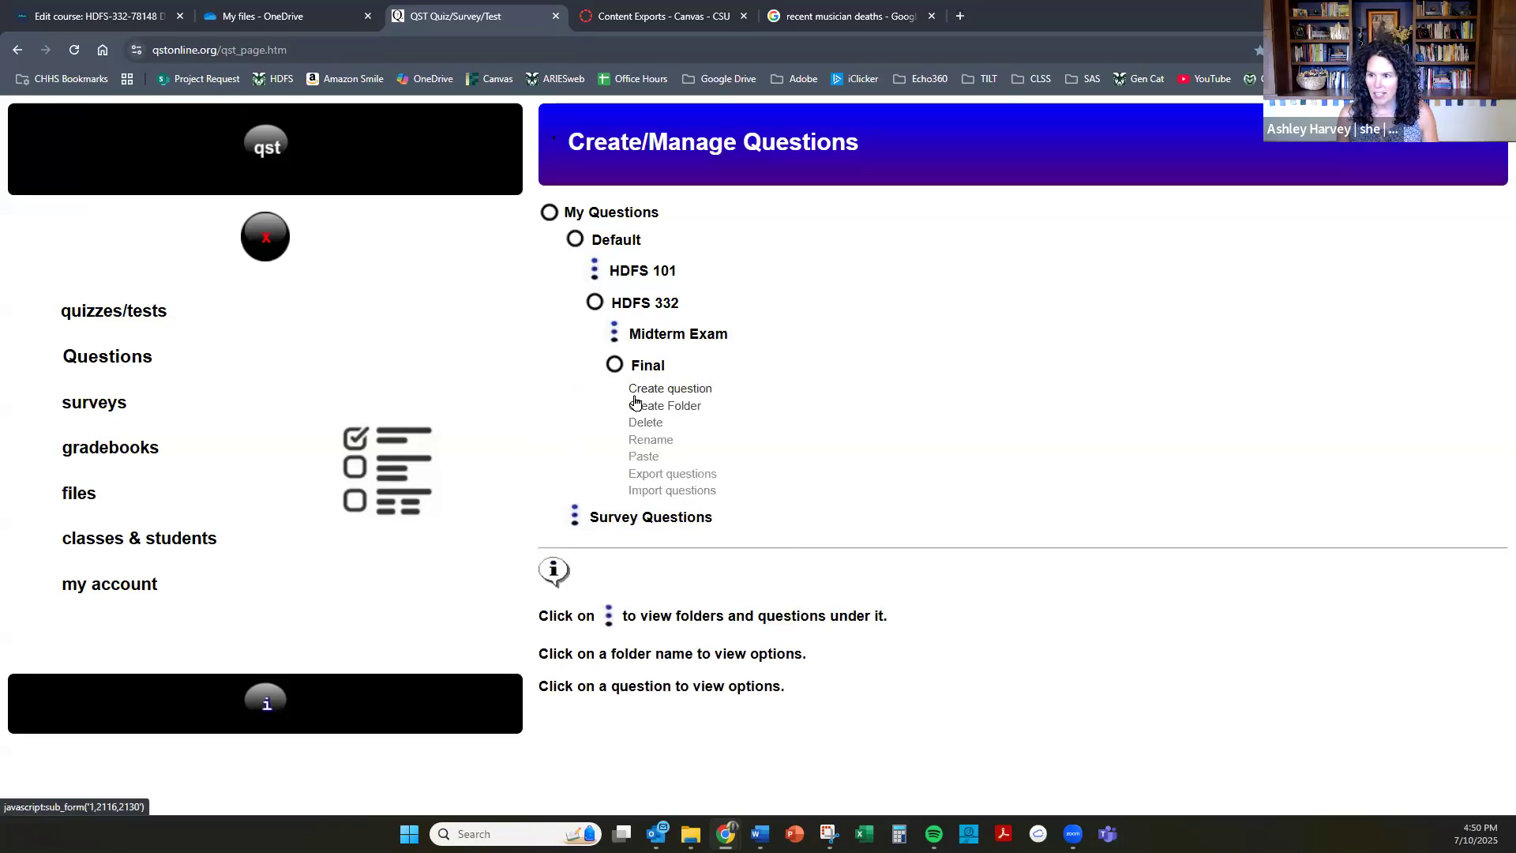
left_click(666, 492)
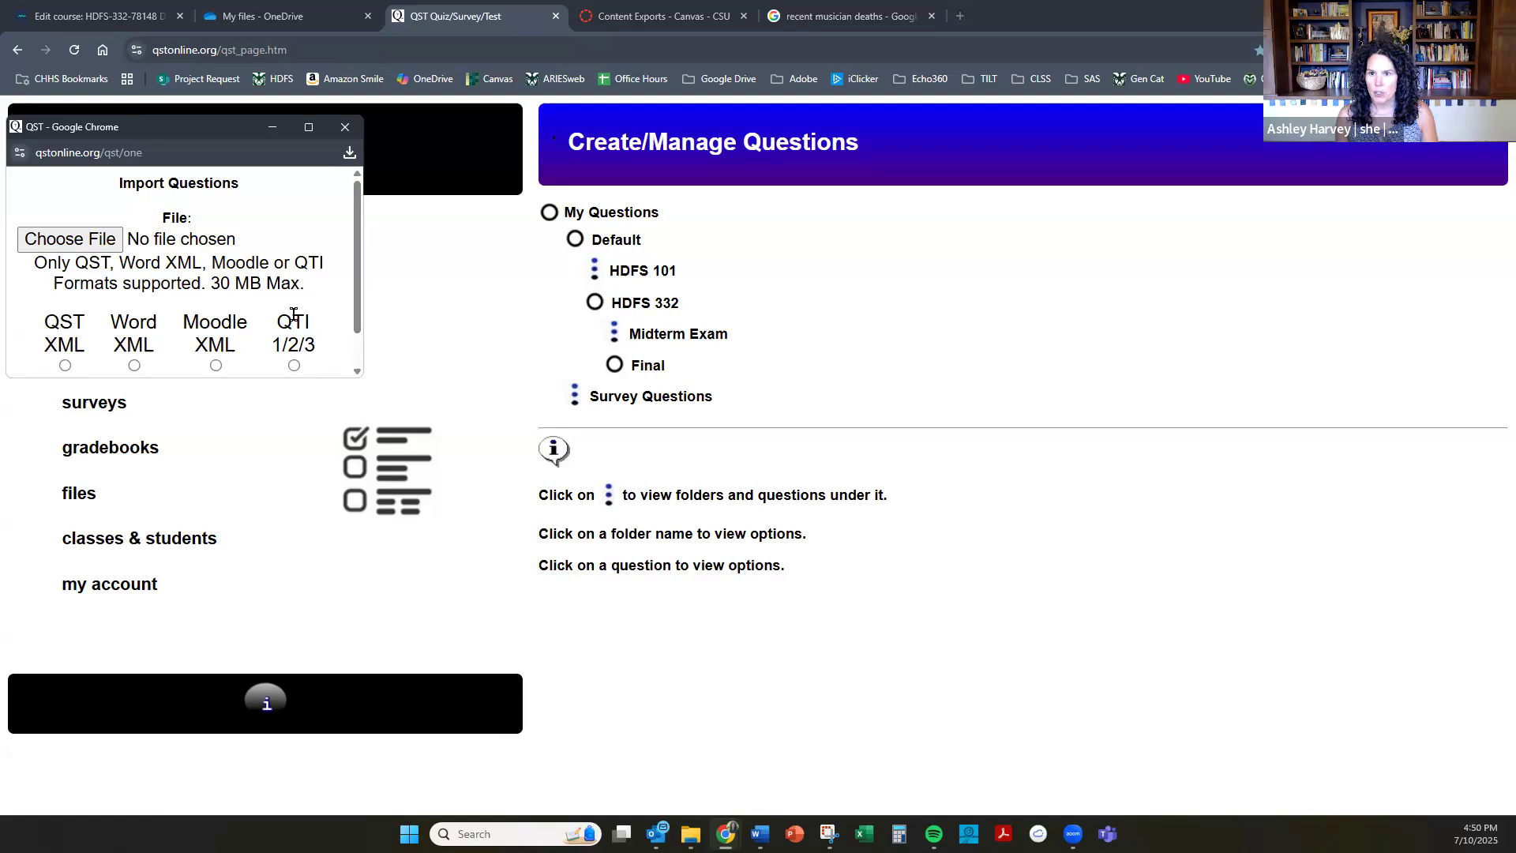
left_click(98, 242)
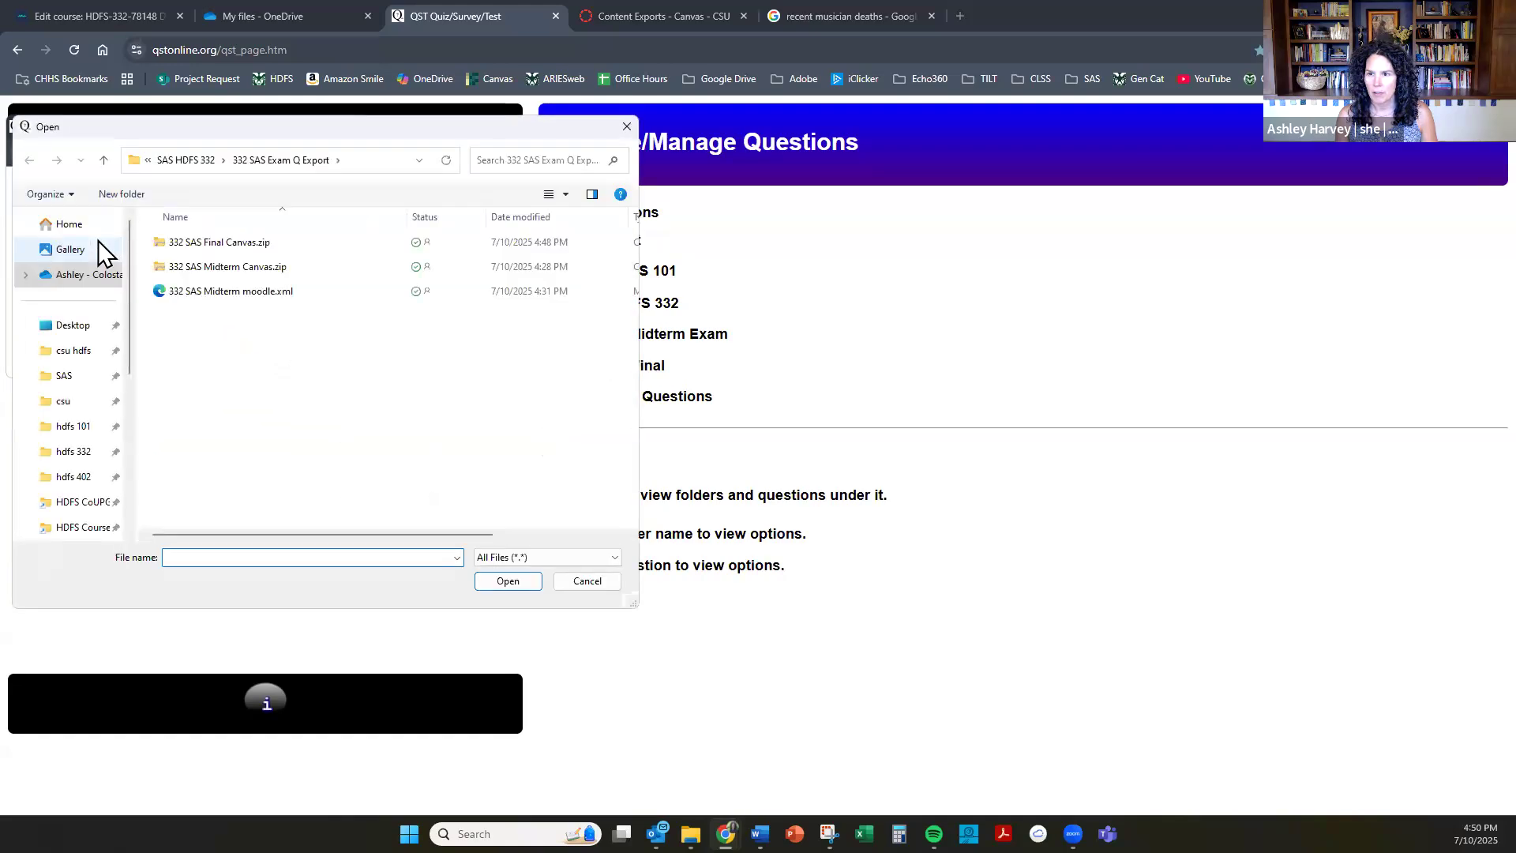
left_click(200, 242)
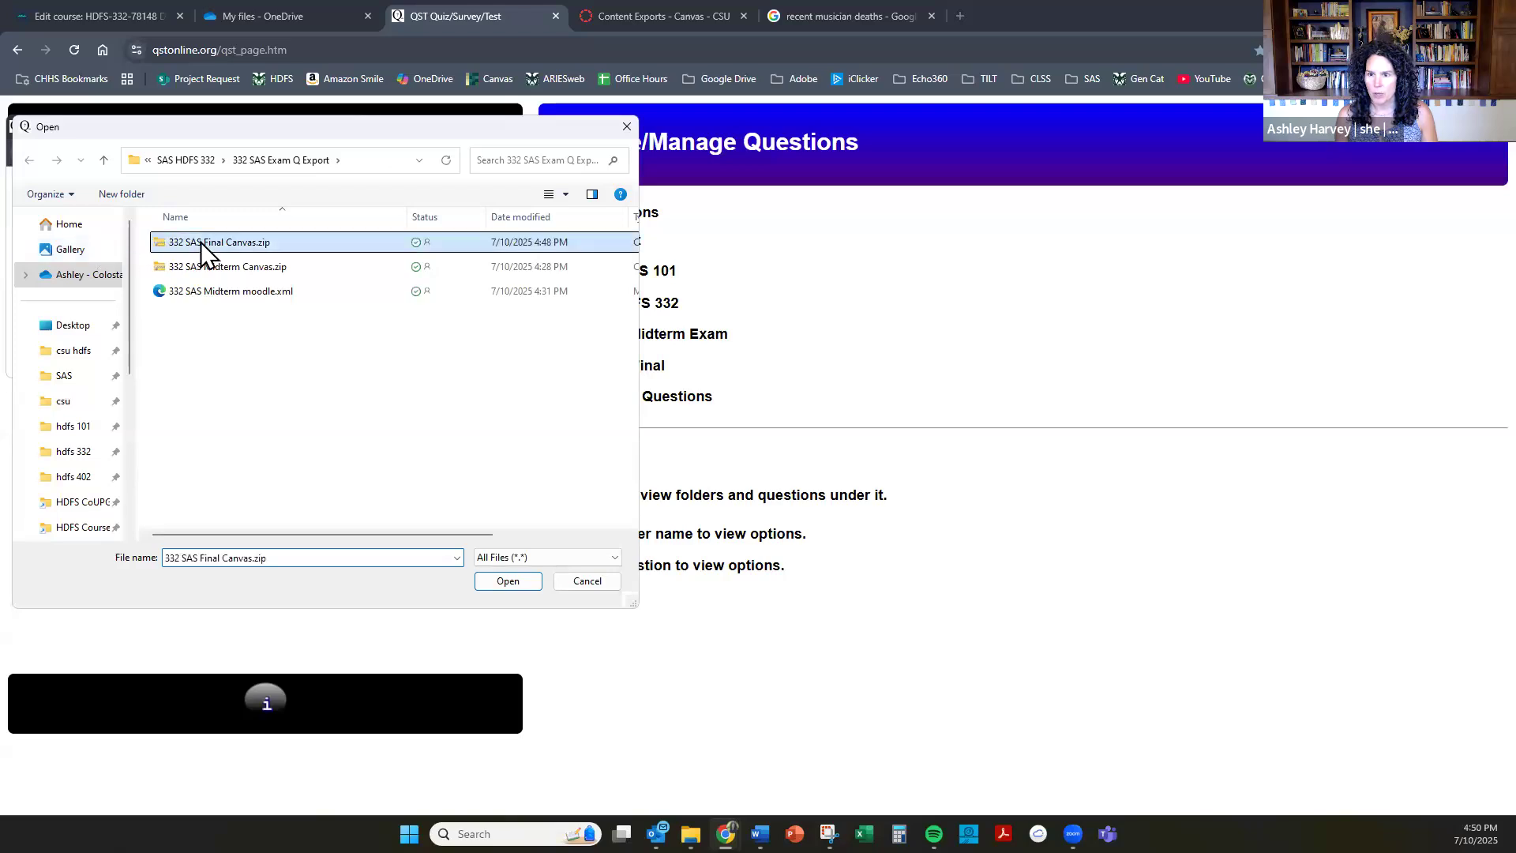
left_click(507, 582)
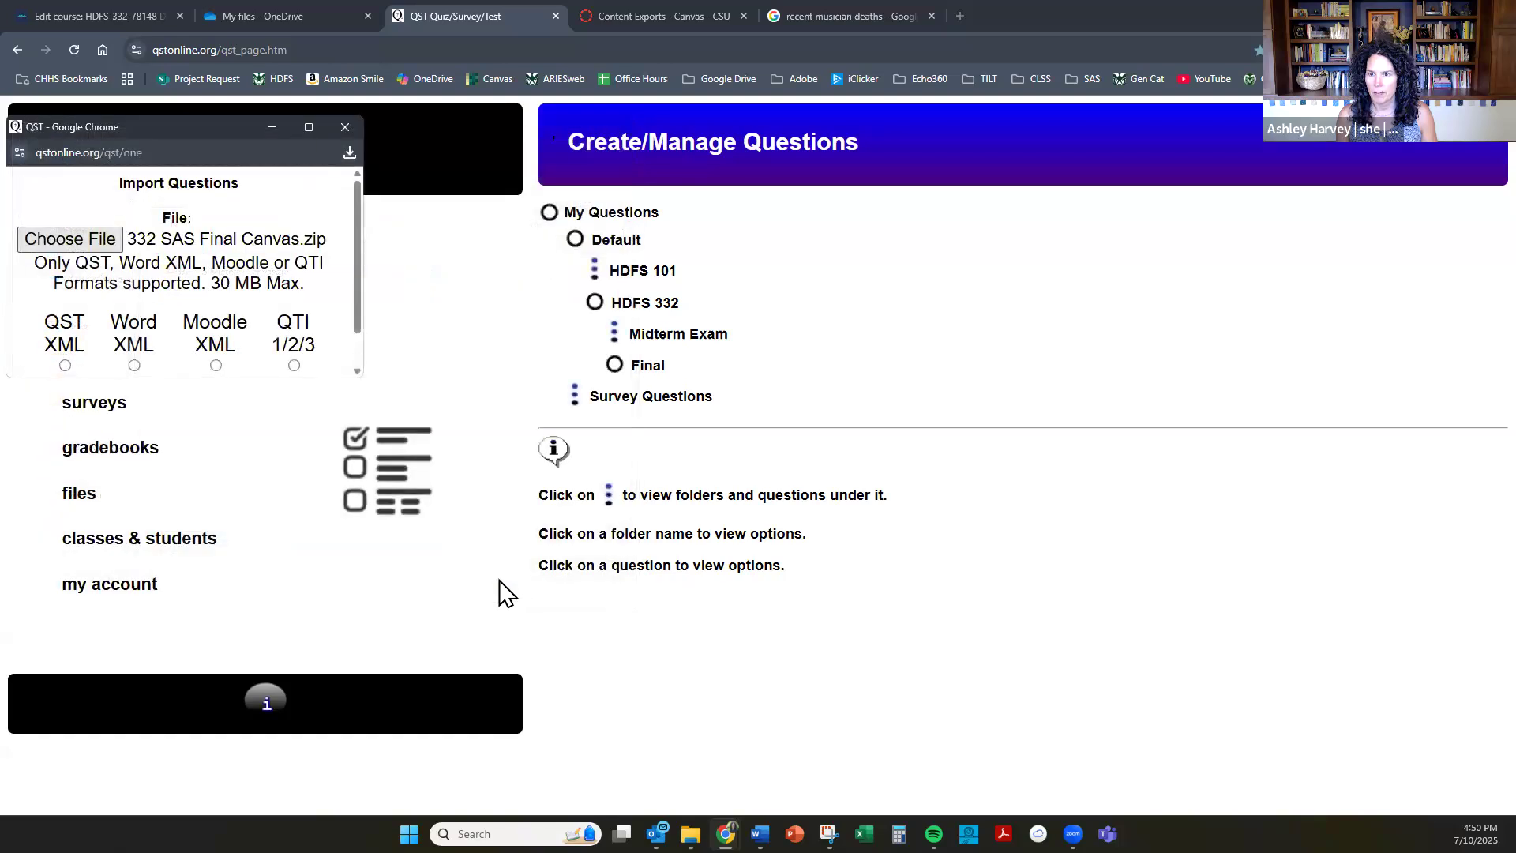
Set the import format to QTI 1/2/3, upload the questions and close the import window.
left_click(294, 366)
scroll(294, 348, "down", 1)
left_click(147, 363)
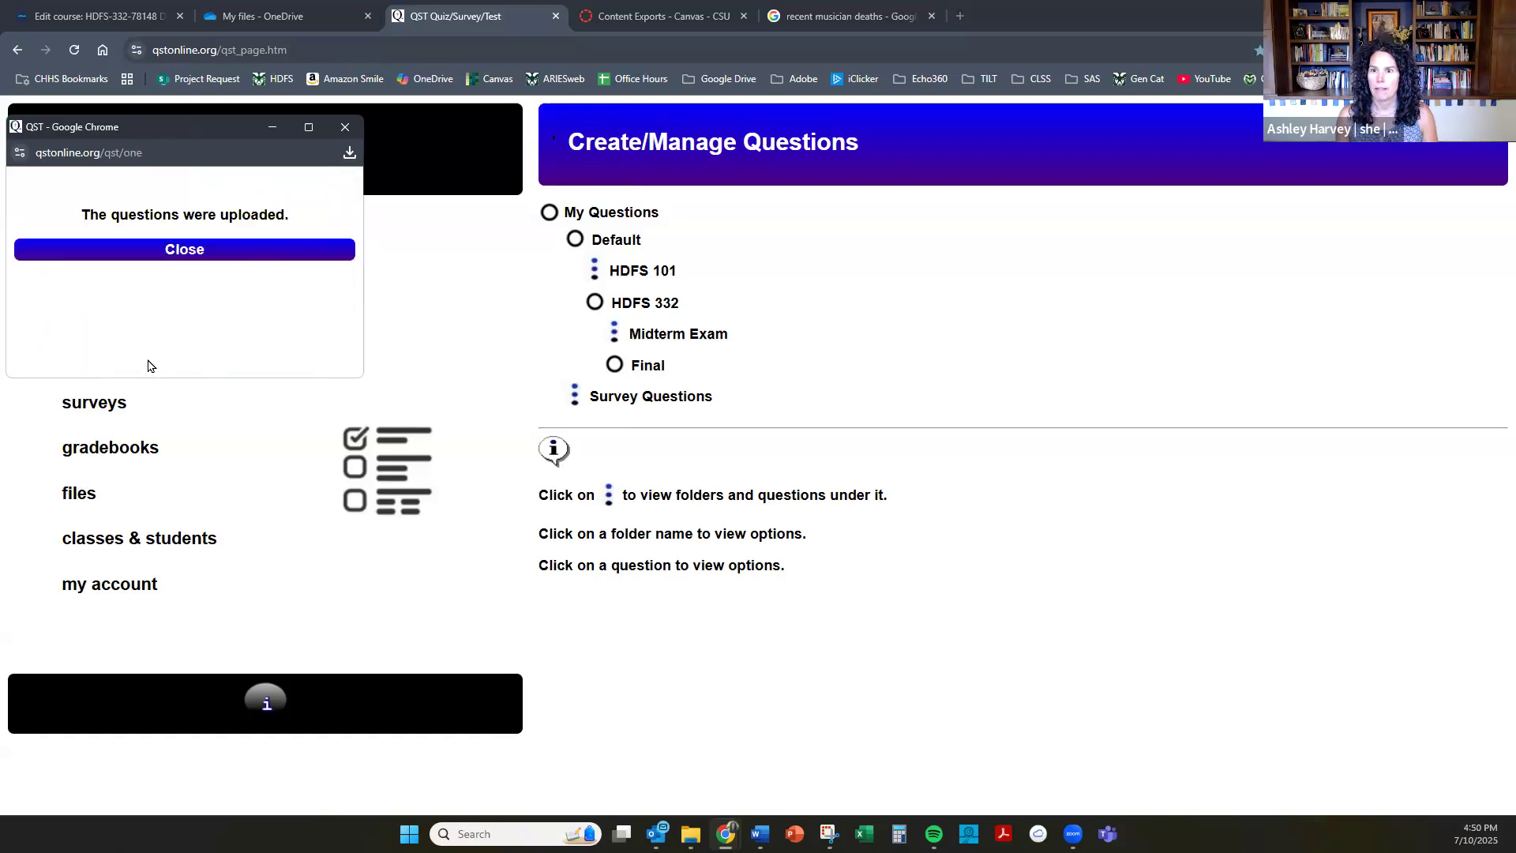
left_click(189, 251)
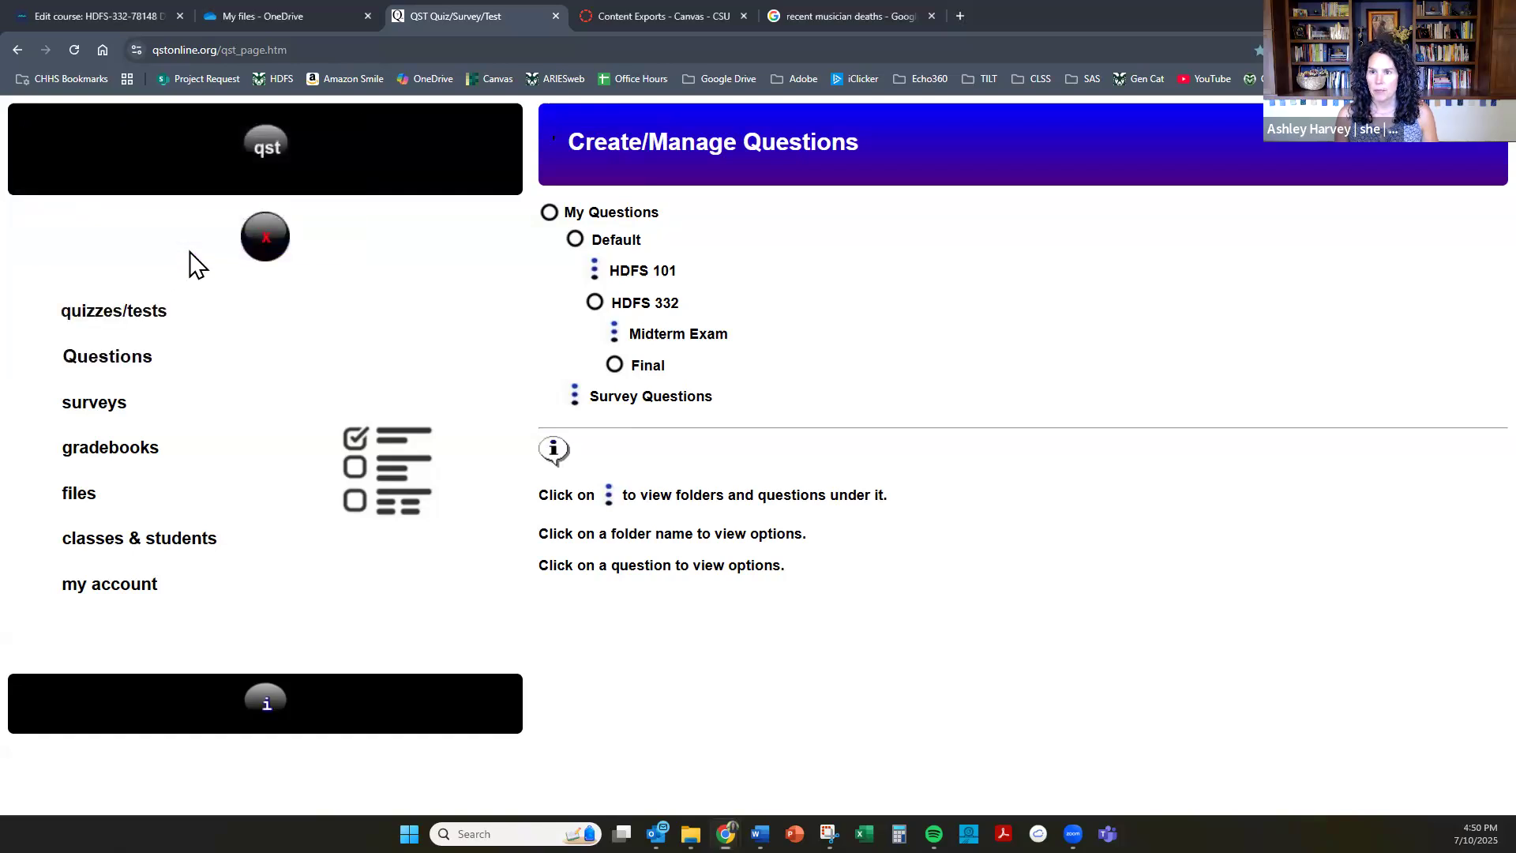
Expand the Final folder and look through its list of imported questions.
left_click(614, 365)
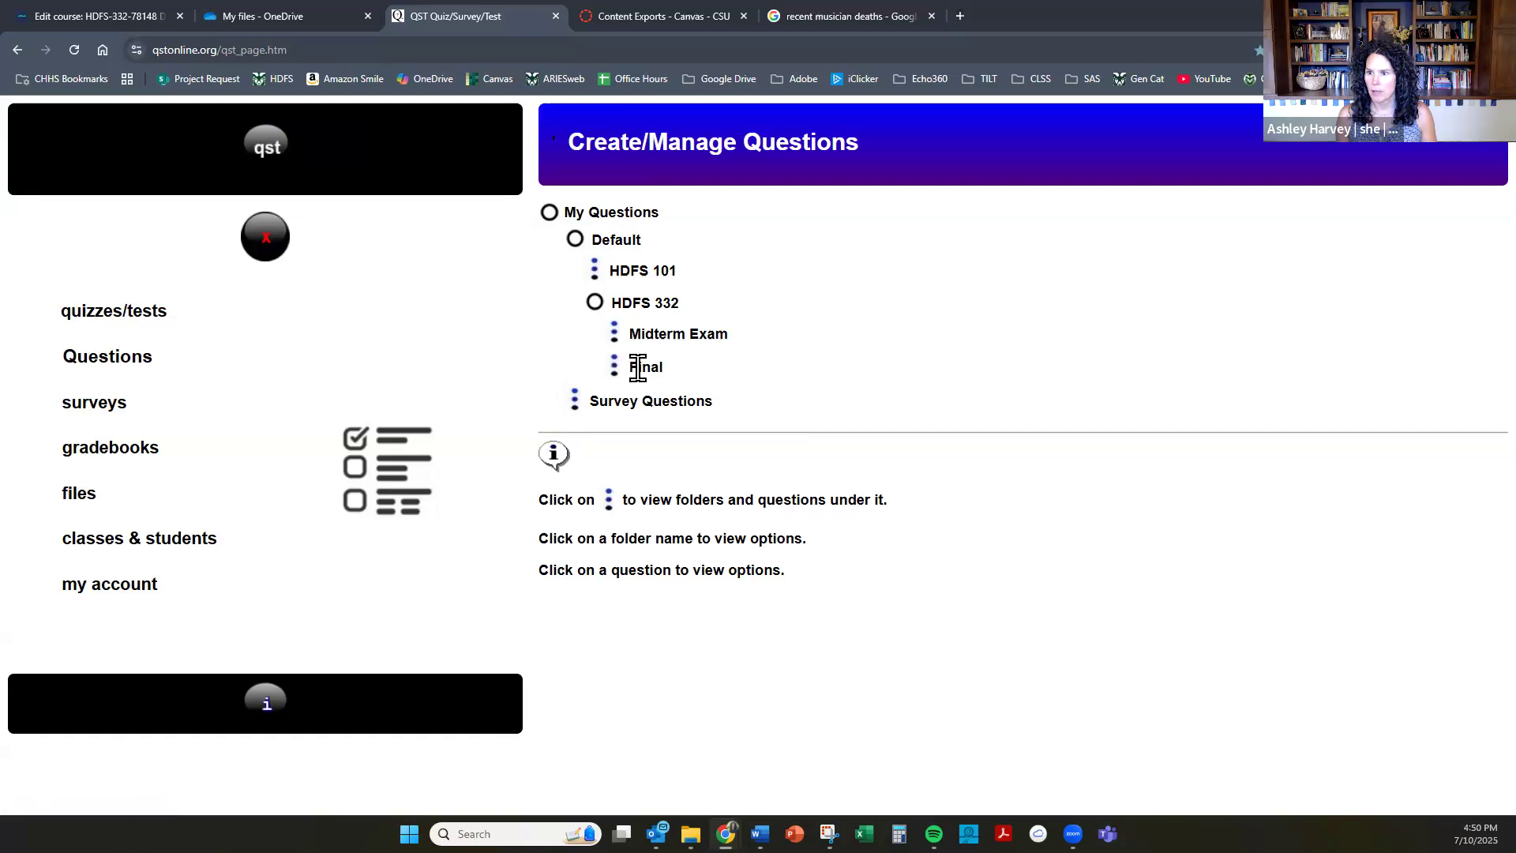
left_click(638, 367)
left_click(615, 366)
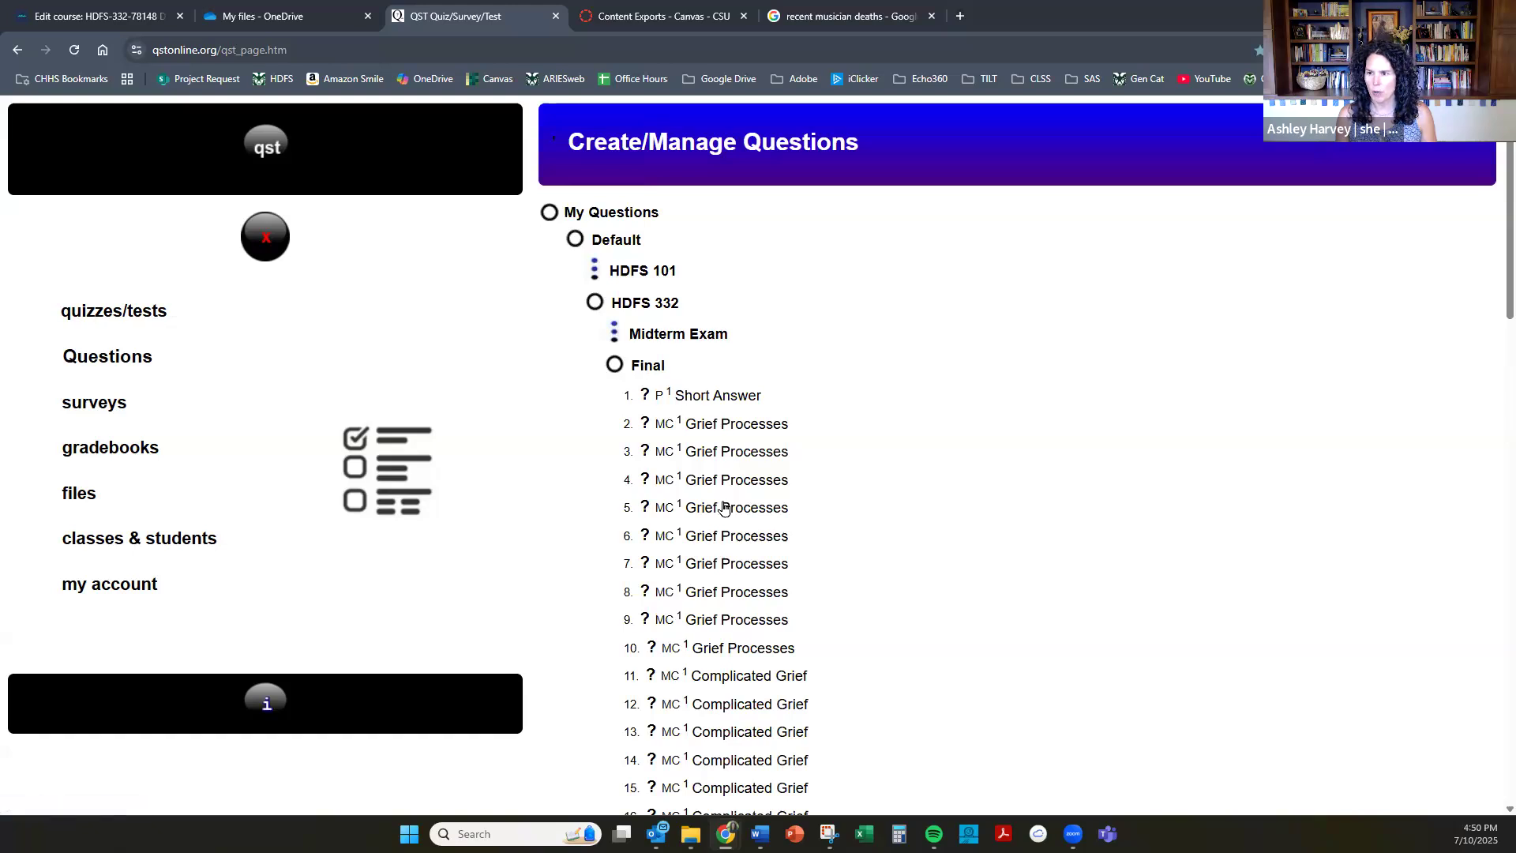
scroll(735, 531, "down", 5)
scroll(735, 530, "up", 10)
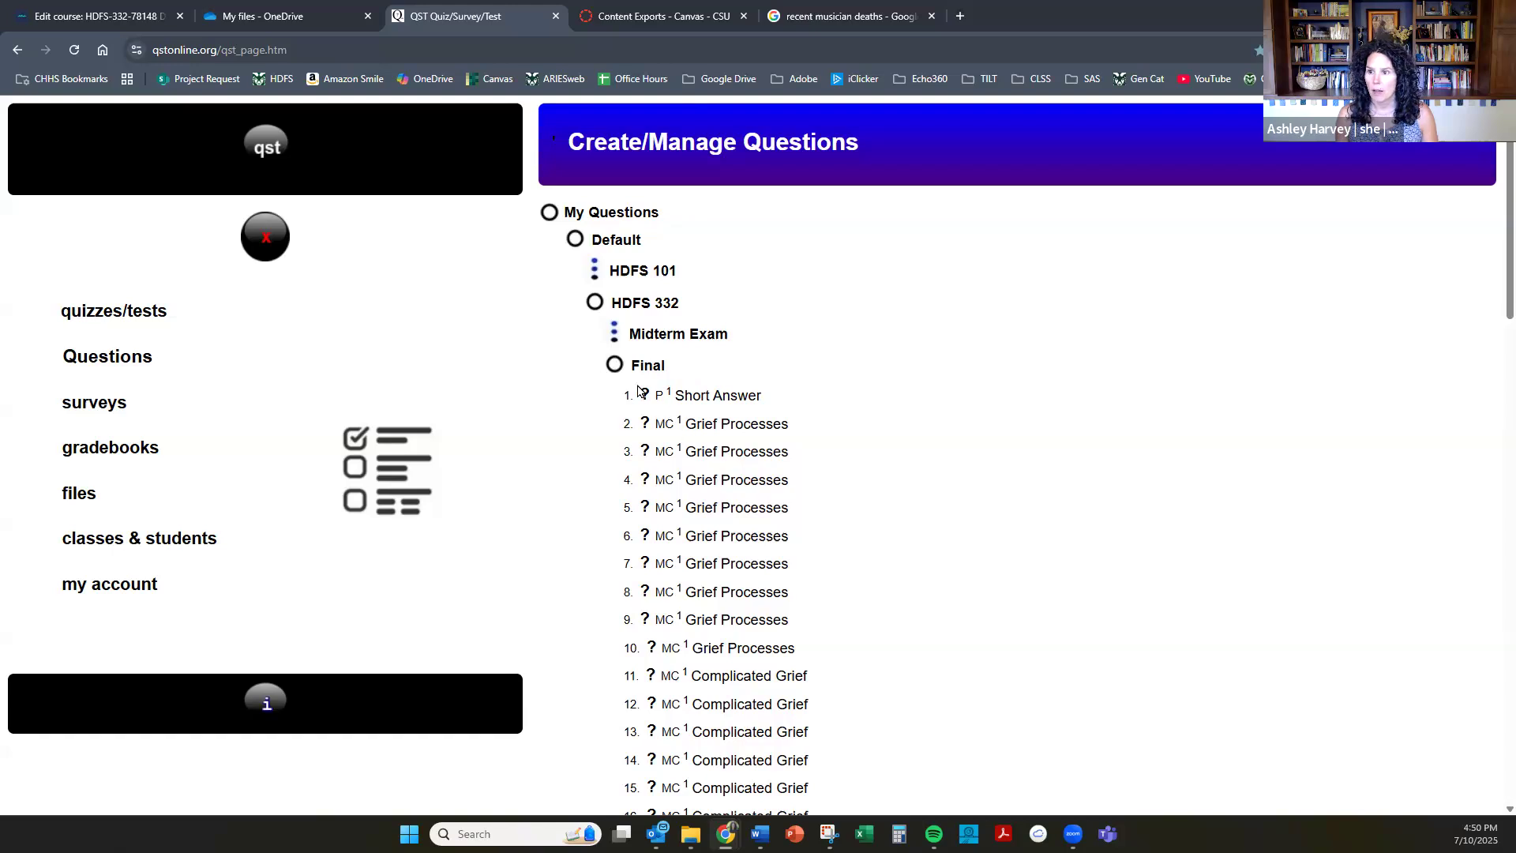
left_click(617, 368)
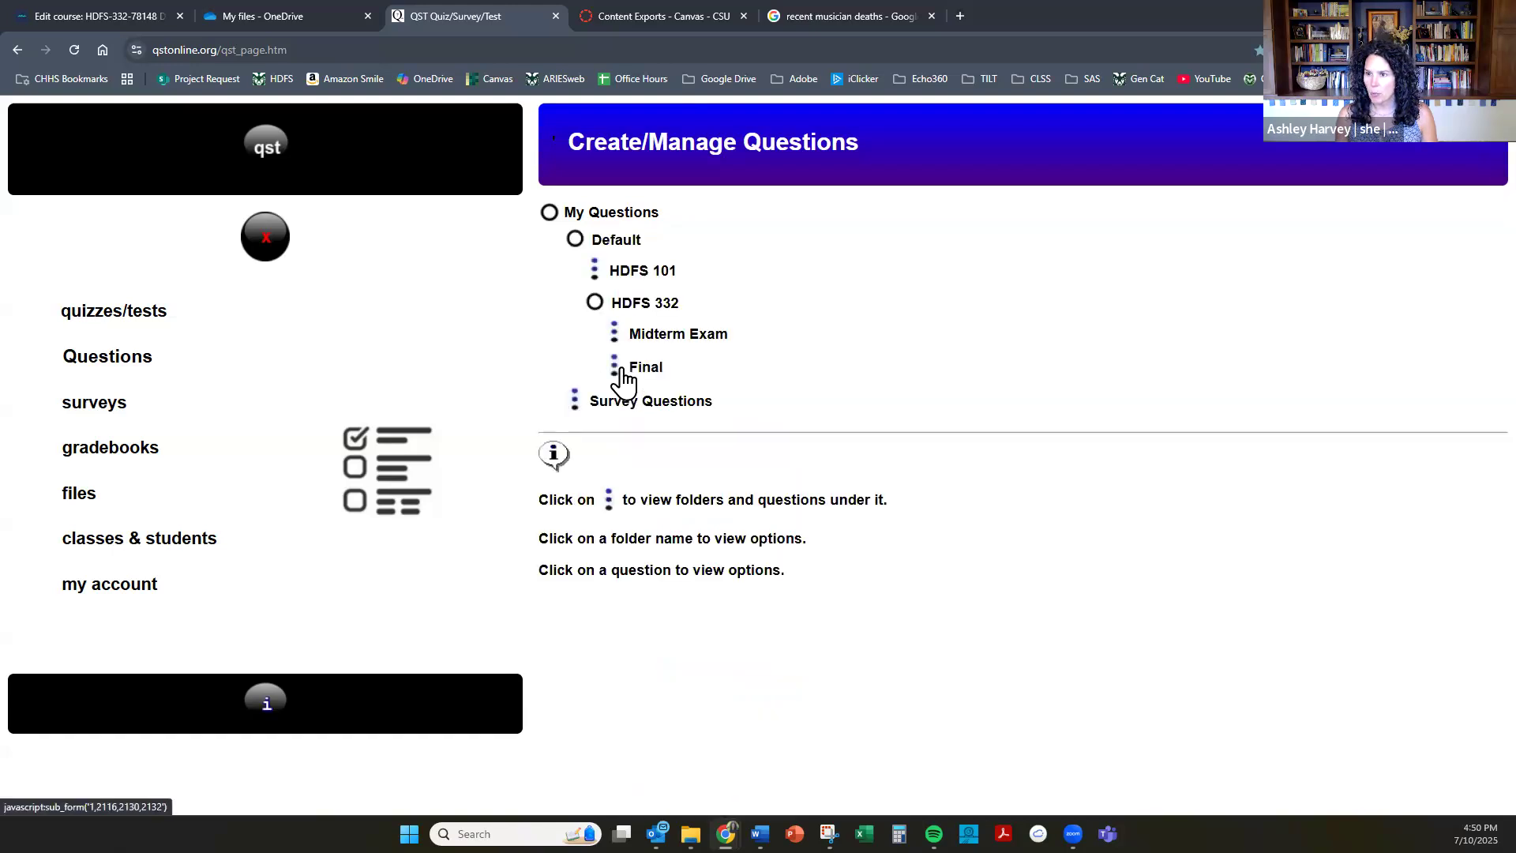
left_click(616, 370)
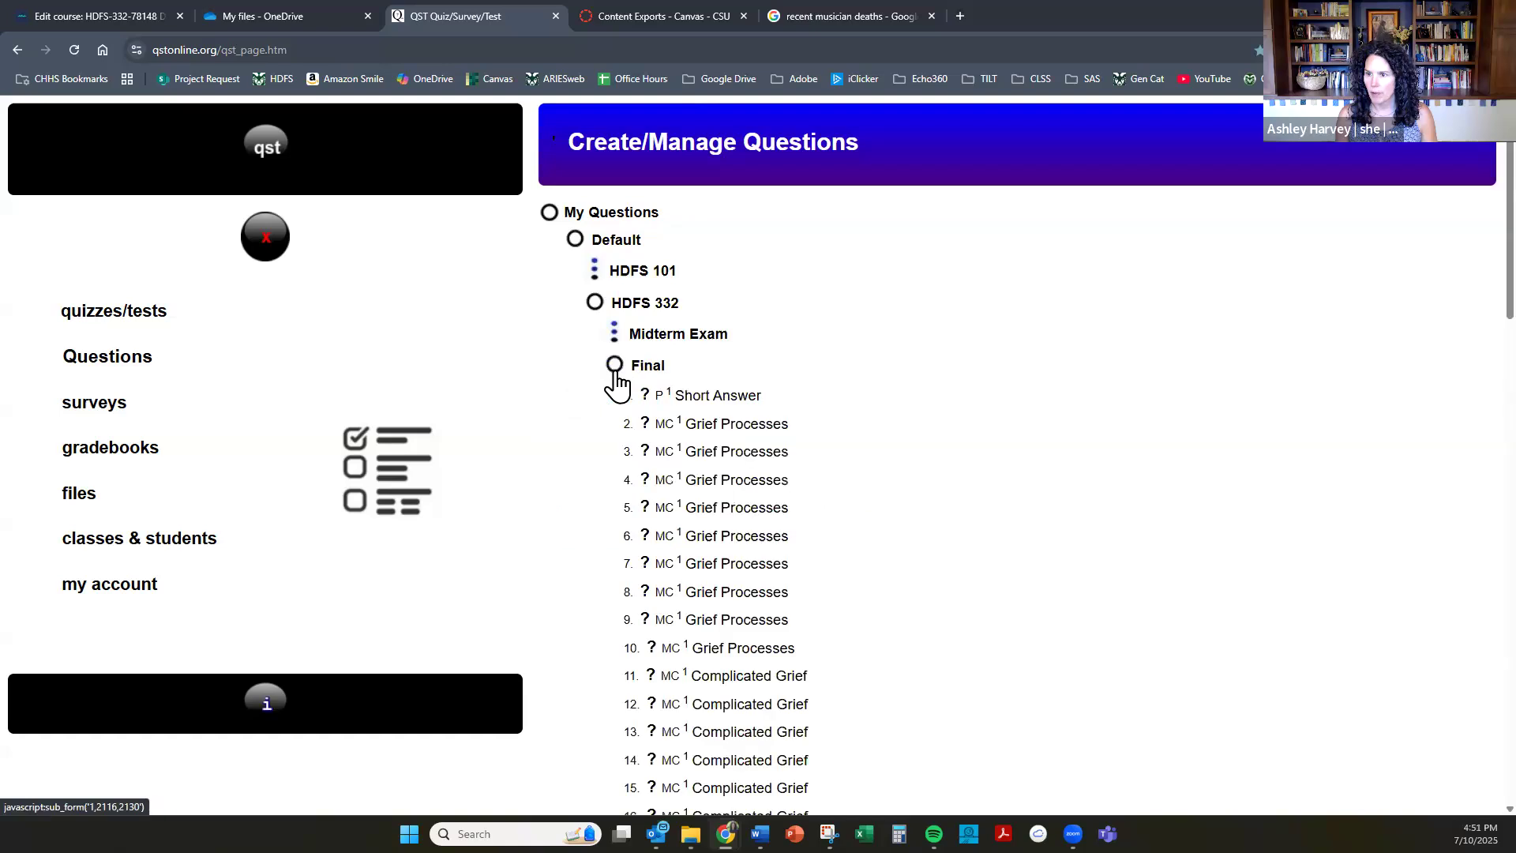
Export the Final folder's questions as Moodle XML and download the resulting file.
left_click(647, 371)
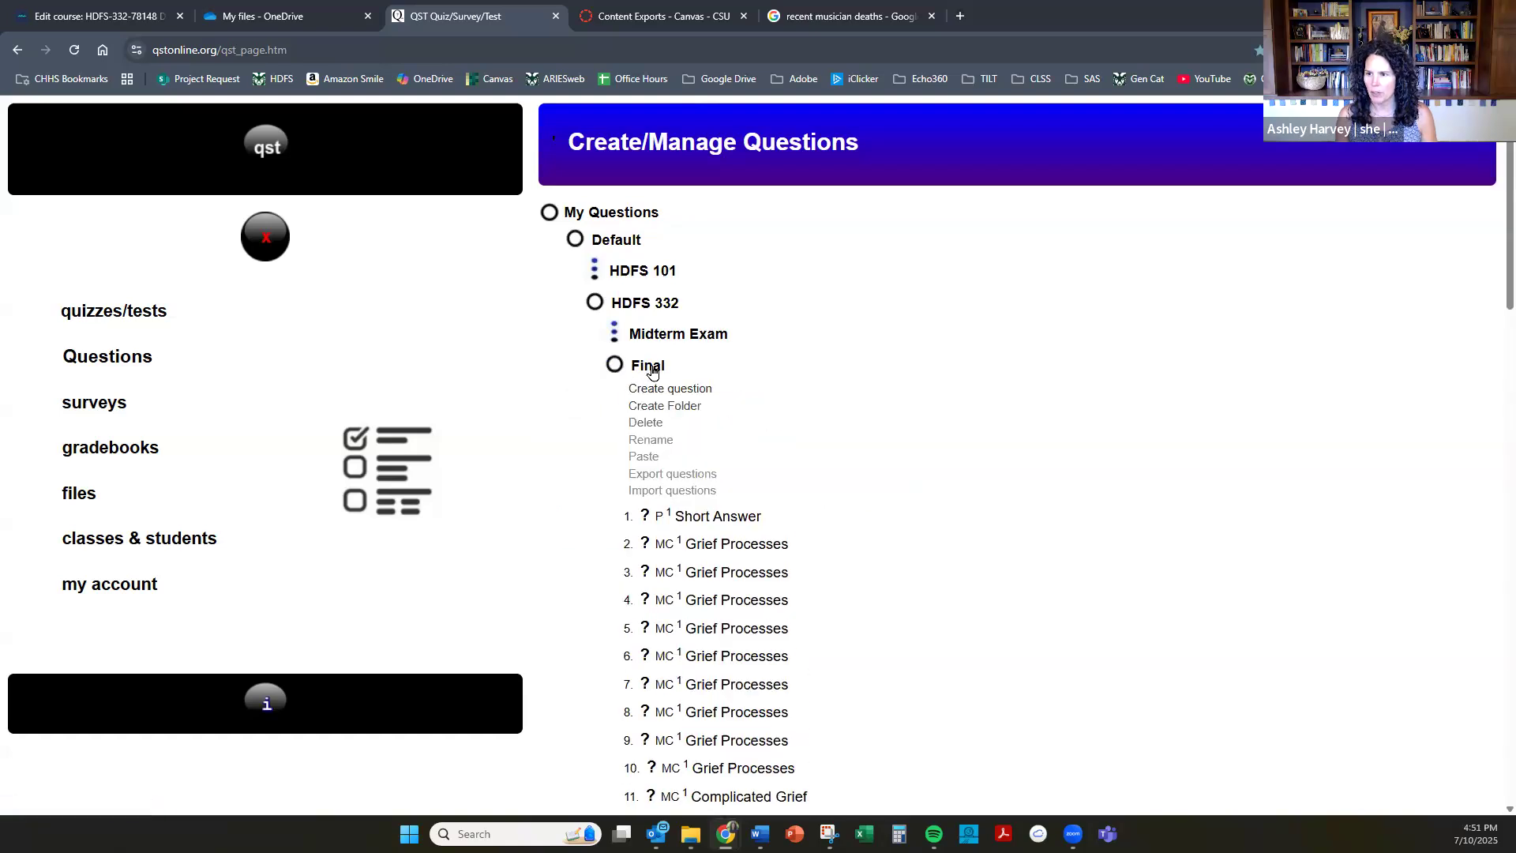
left_click(673, 475)
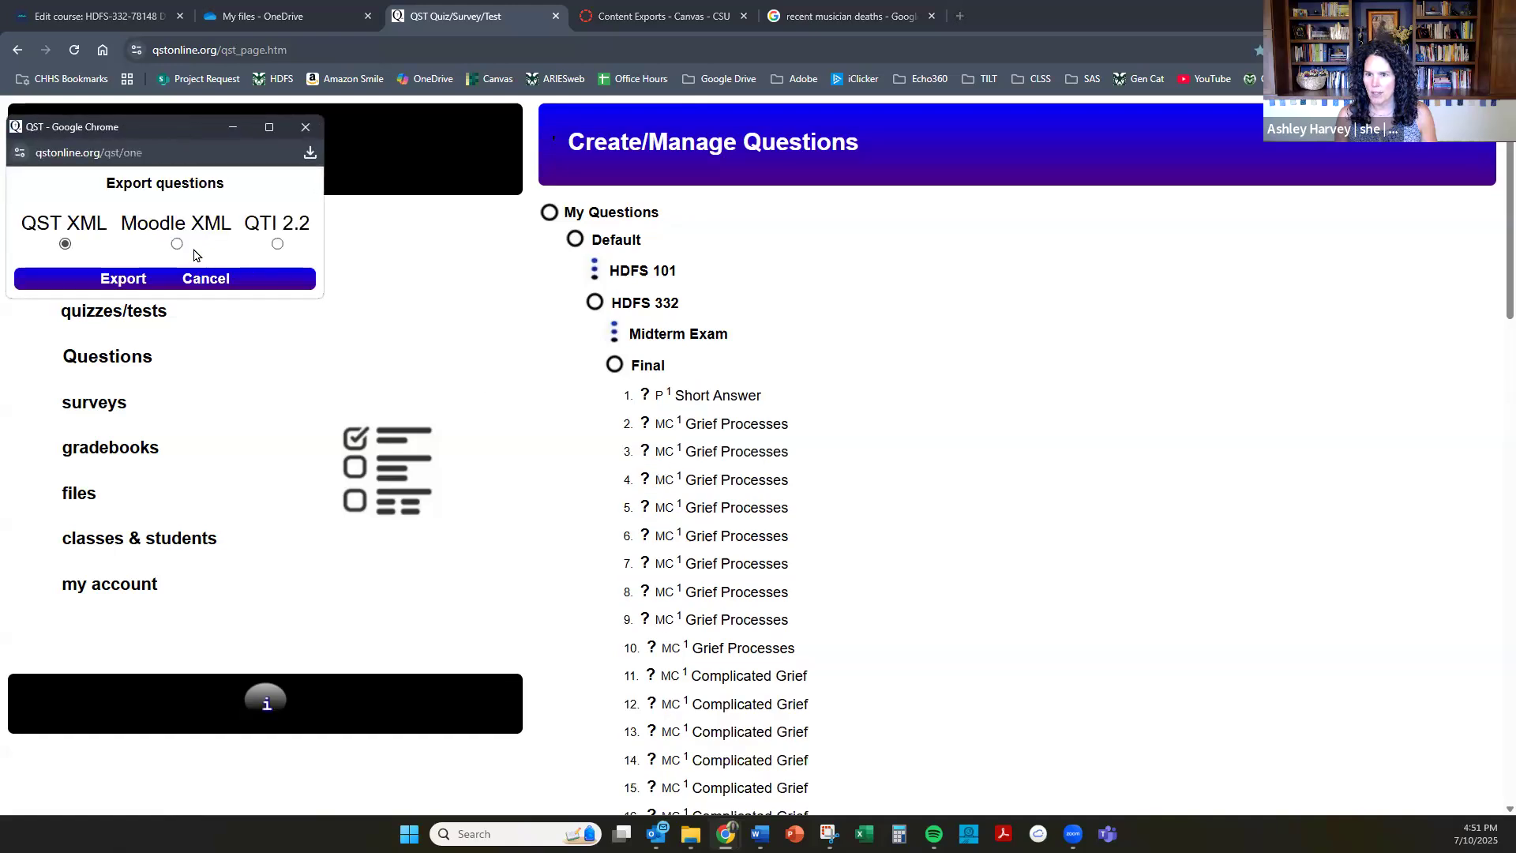
left_click(177, 245)
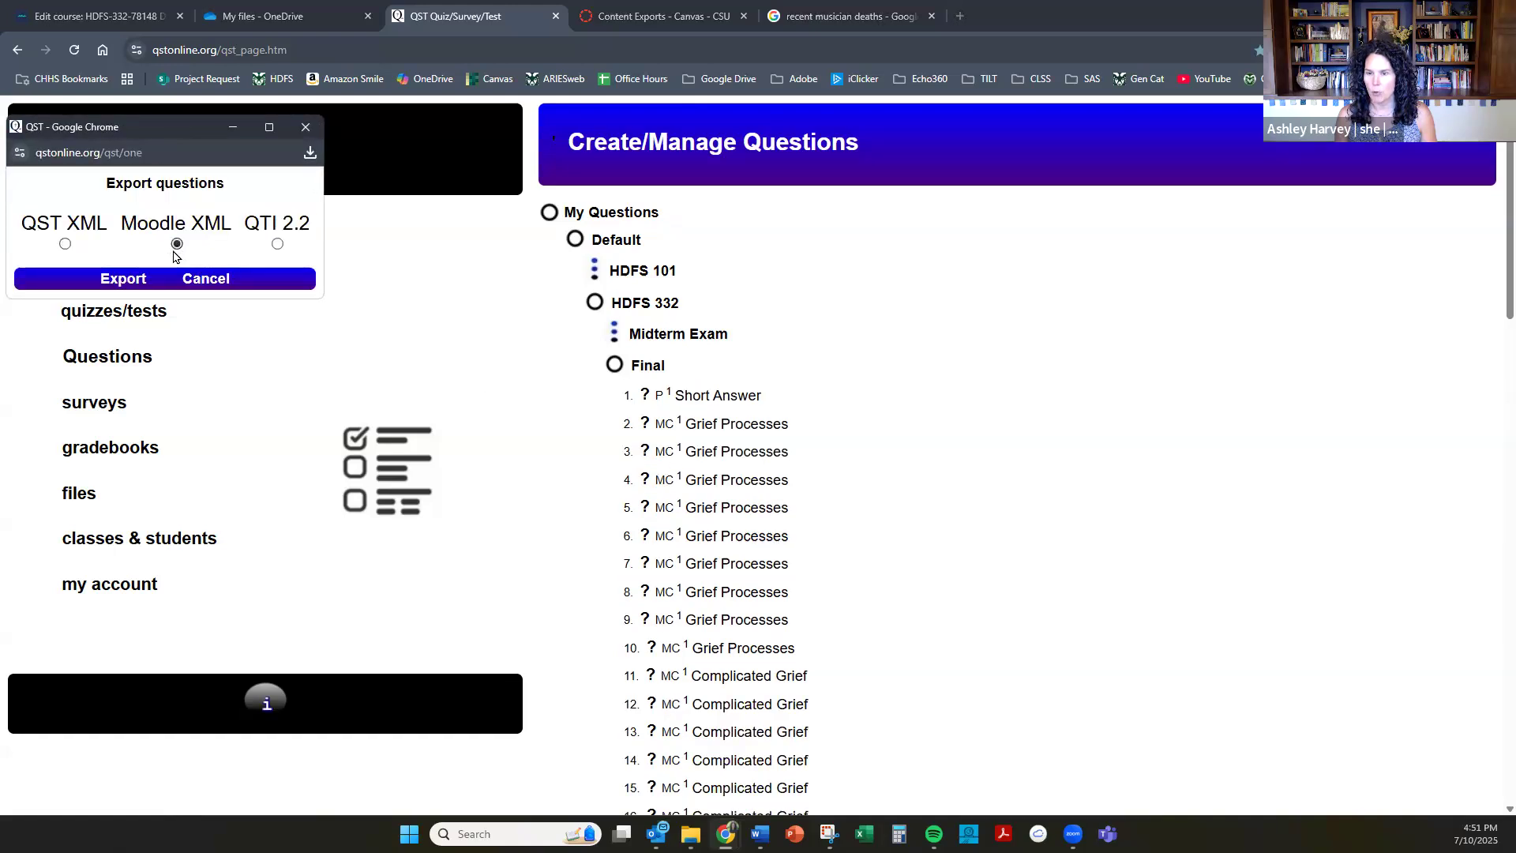
left_click(128, 282)
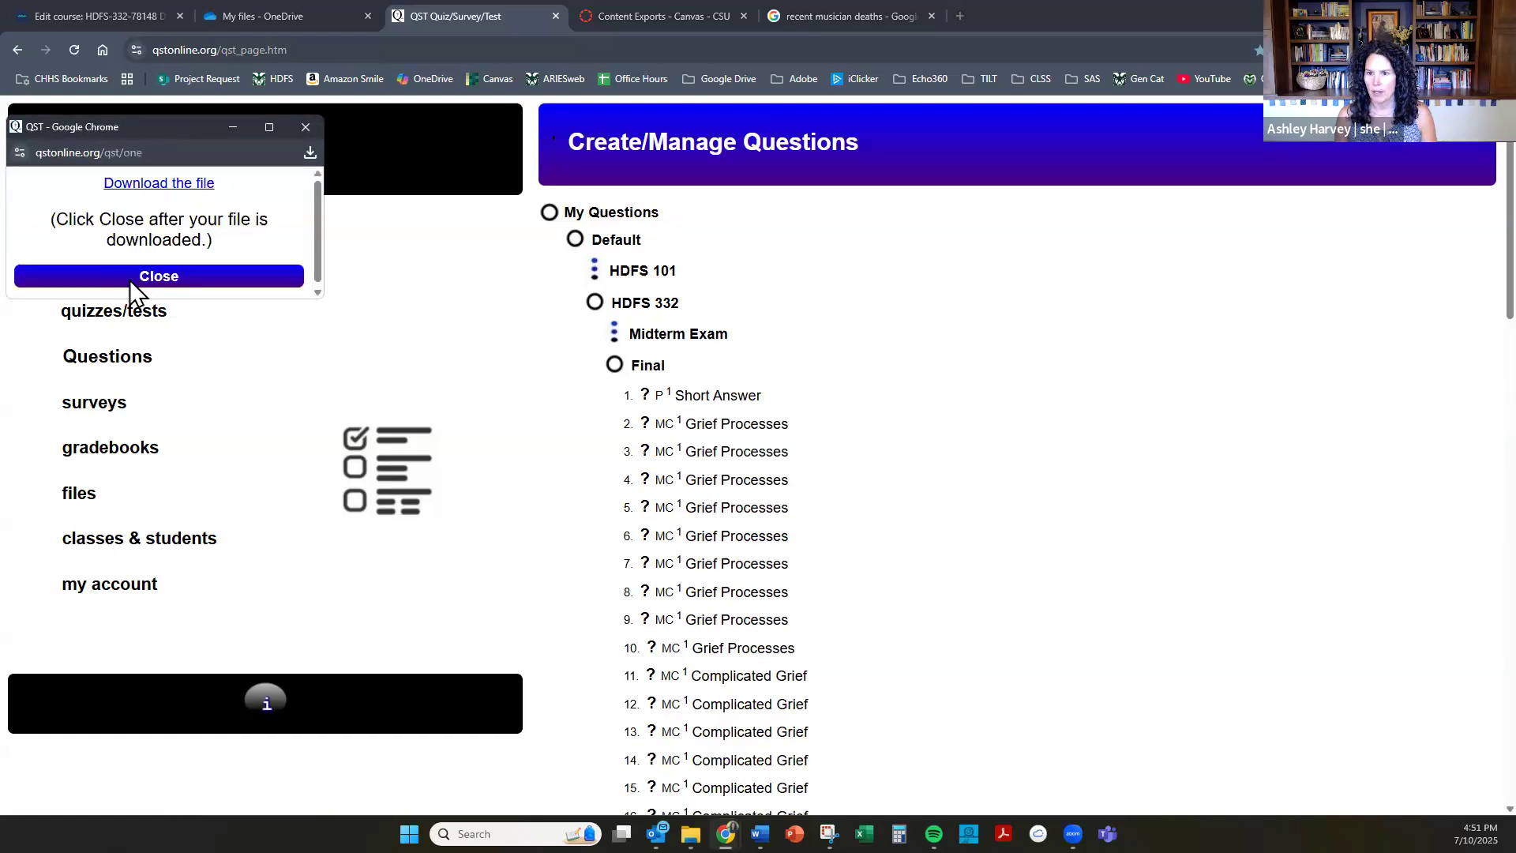
left_click(161, 186)
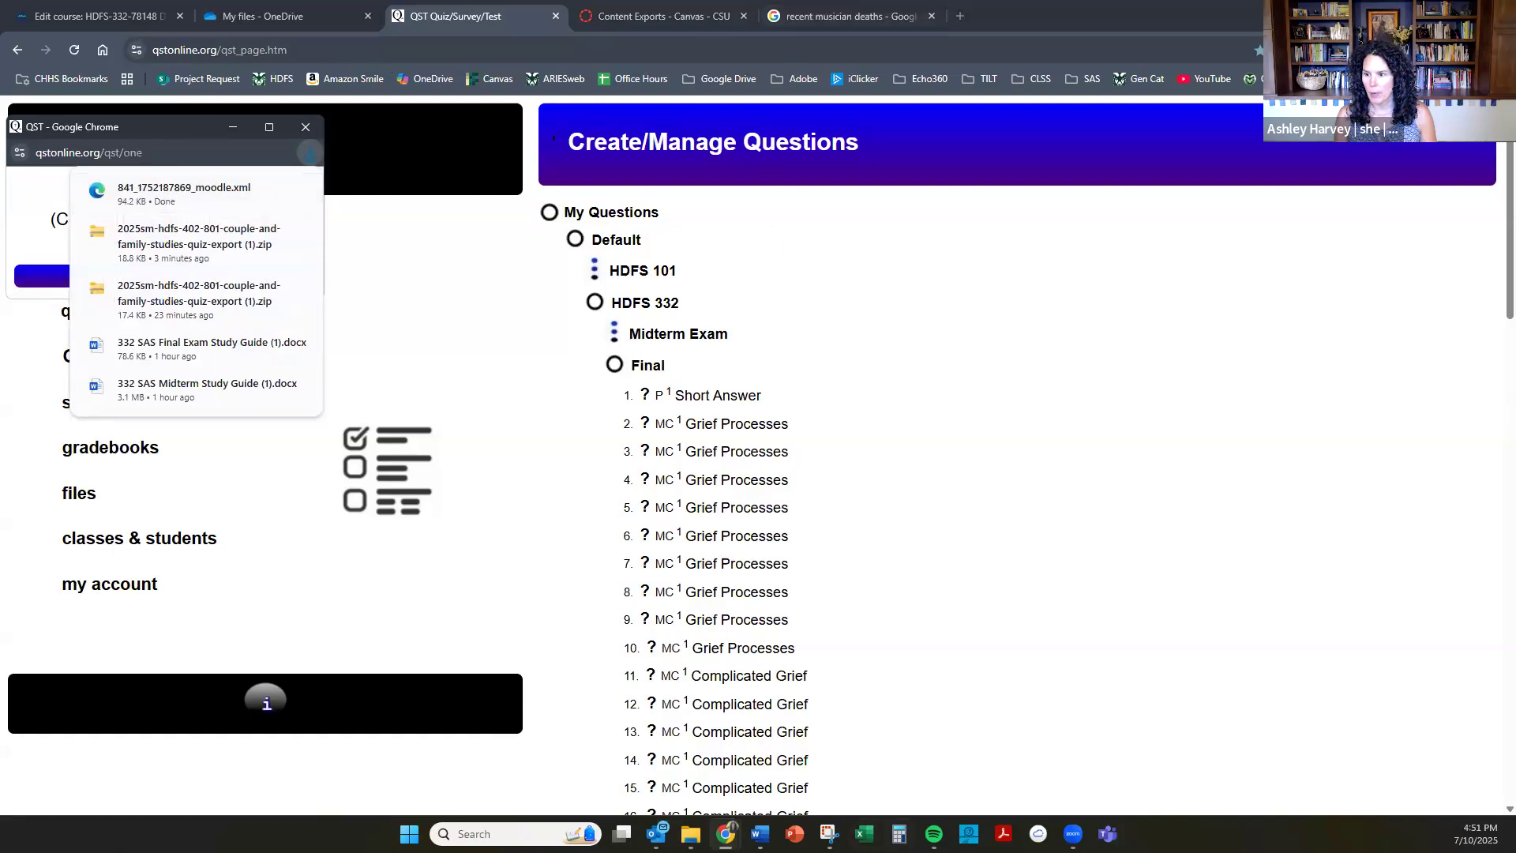
In File Explorer, copy the new Moodle XML file from the refreshed Downloads folder into the 332 SAS Exam Q Export folder.
mouse_move(691, 834)
left_click(687, 726)
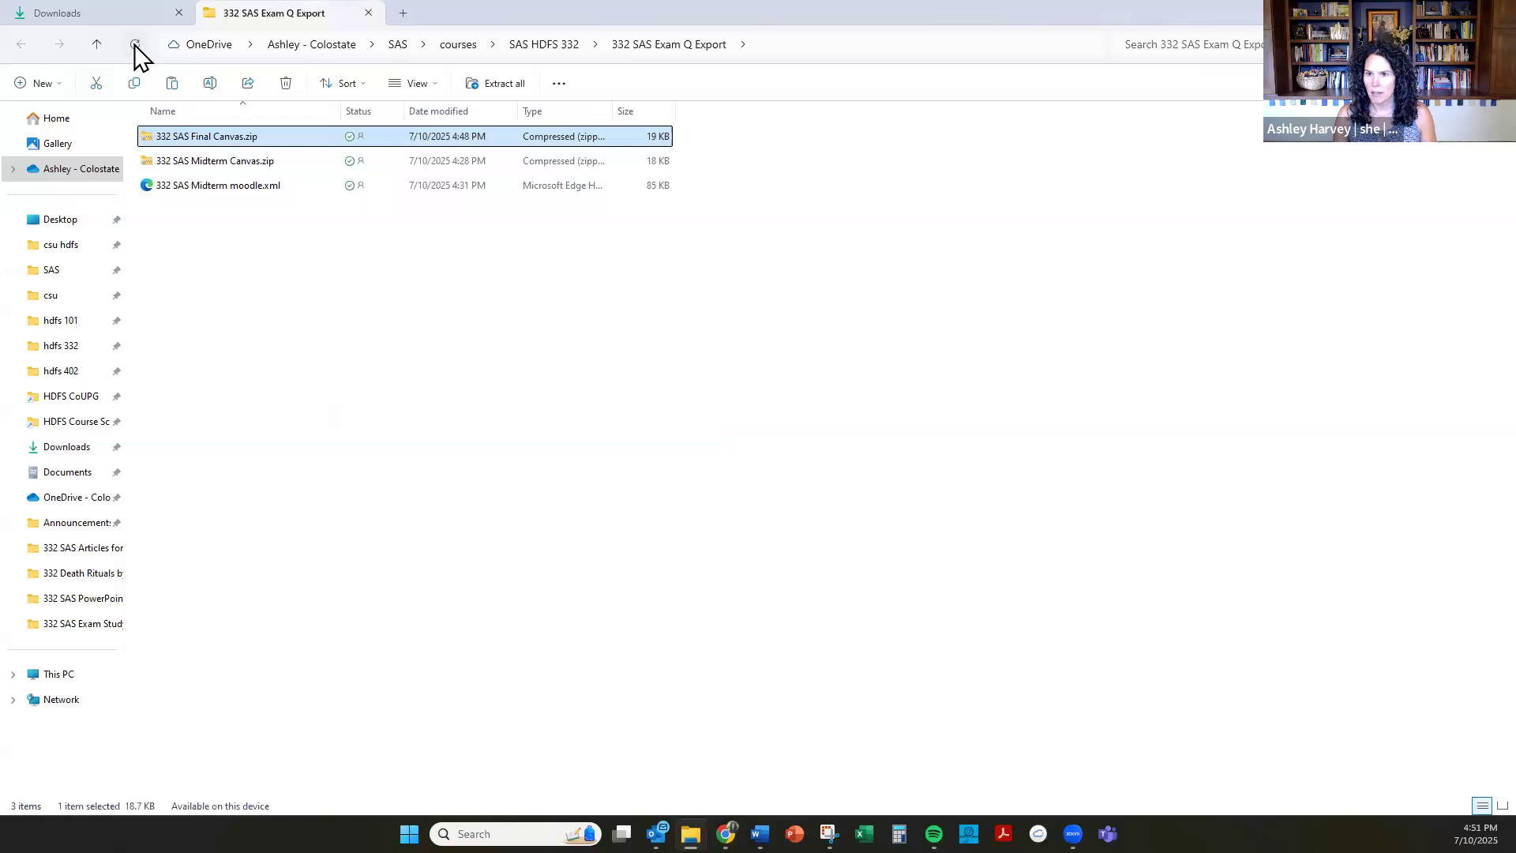
left_click(116, 16)
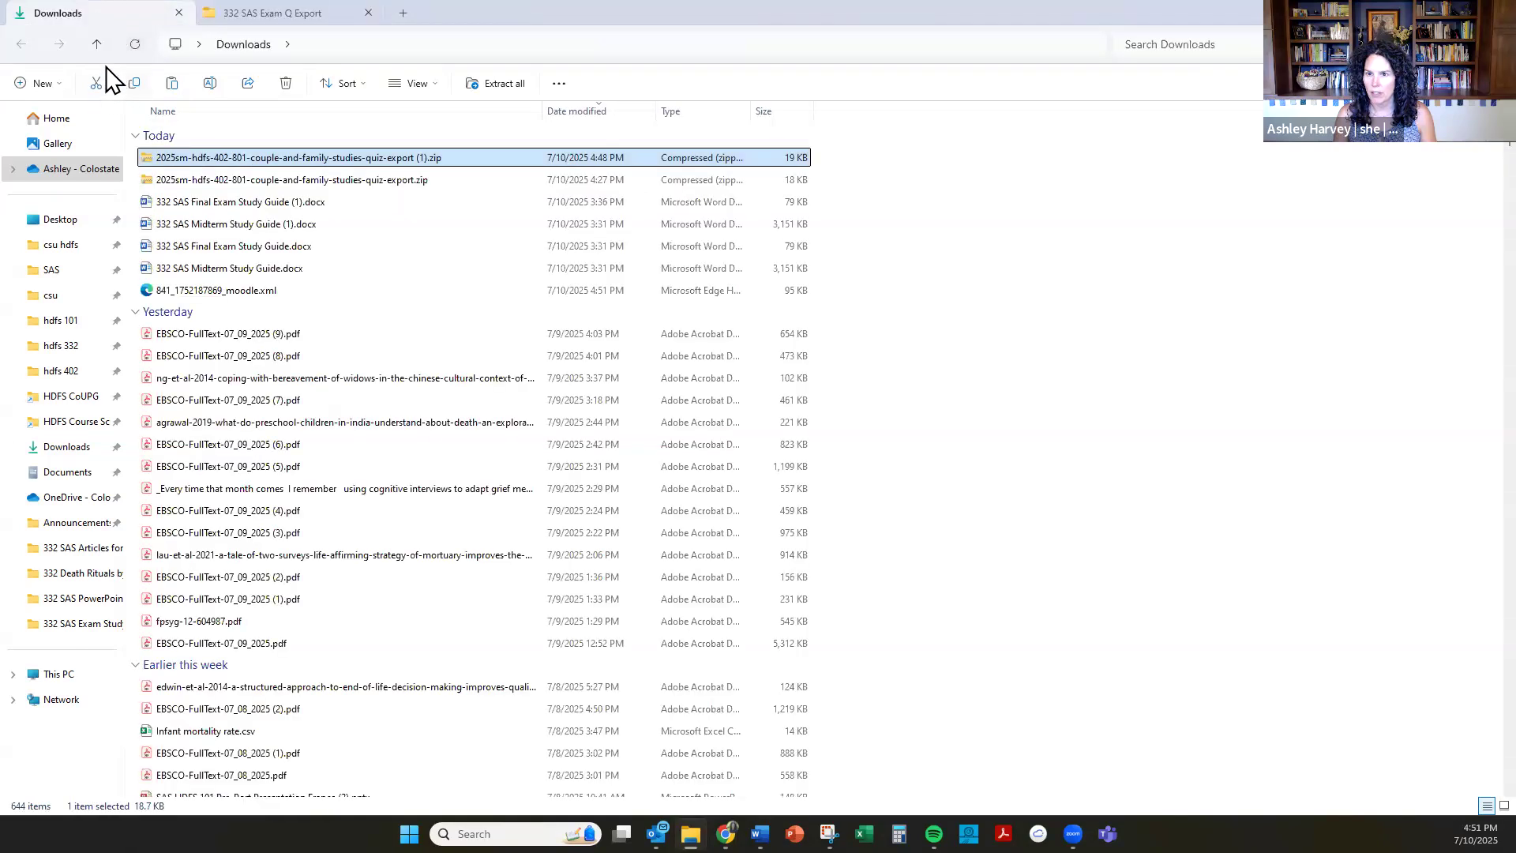
left_click(135, 48)
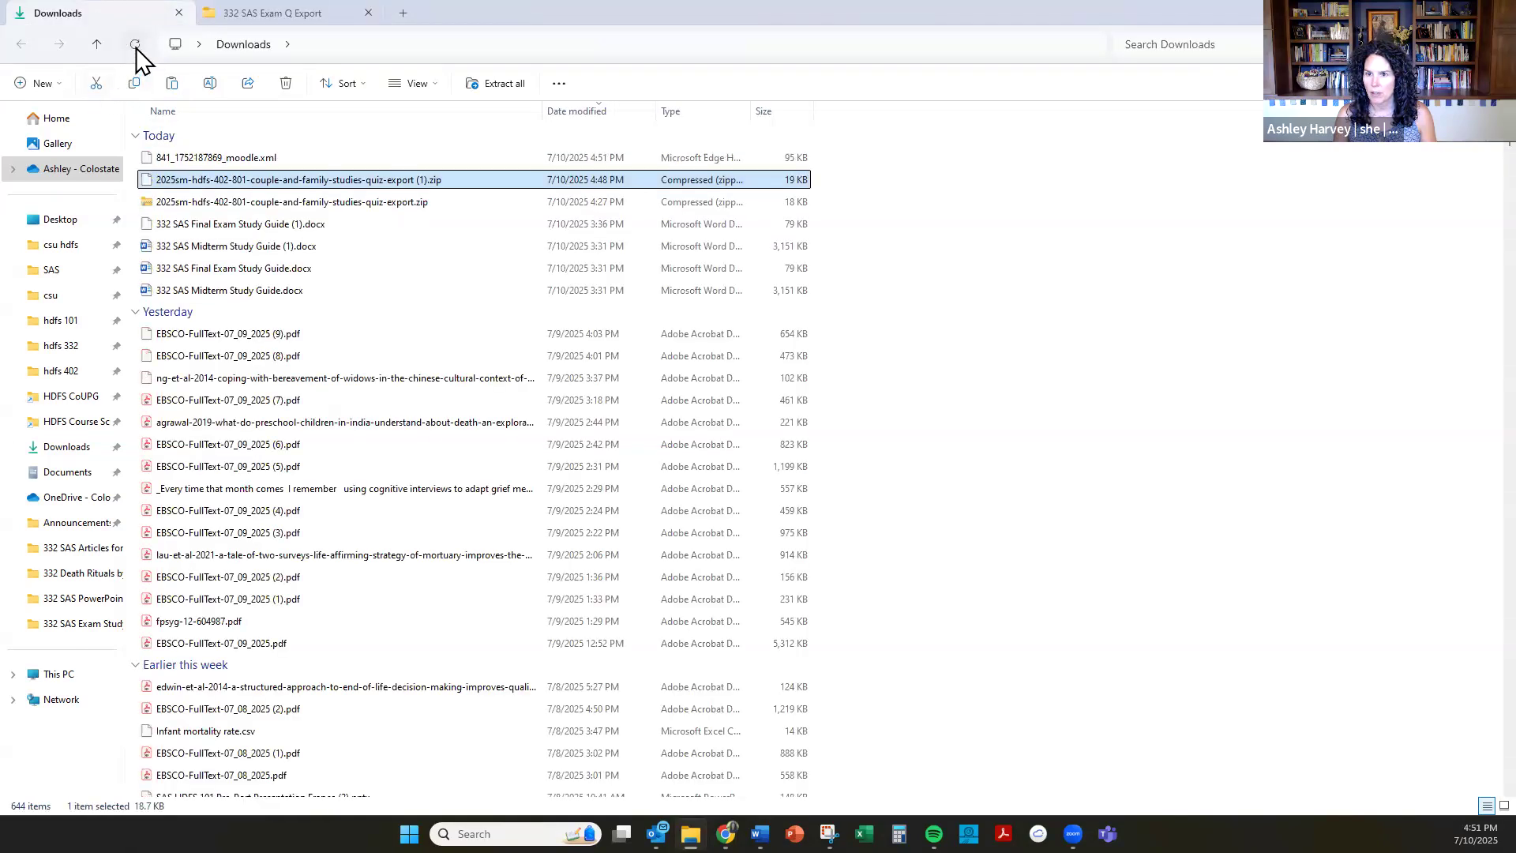
left_click(230, 157)
right_click(321, 156)
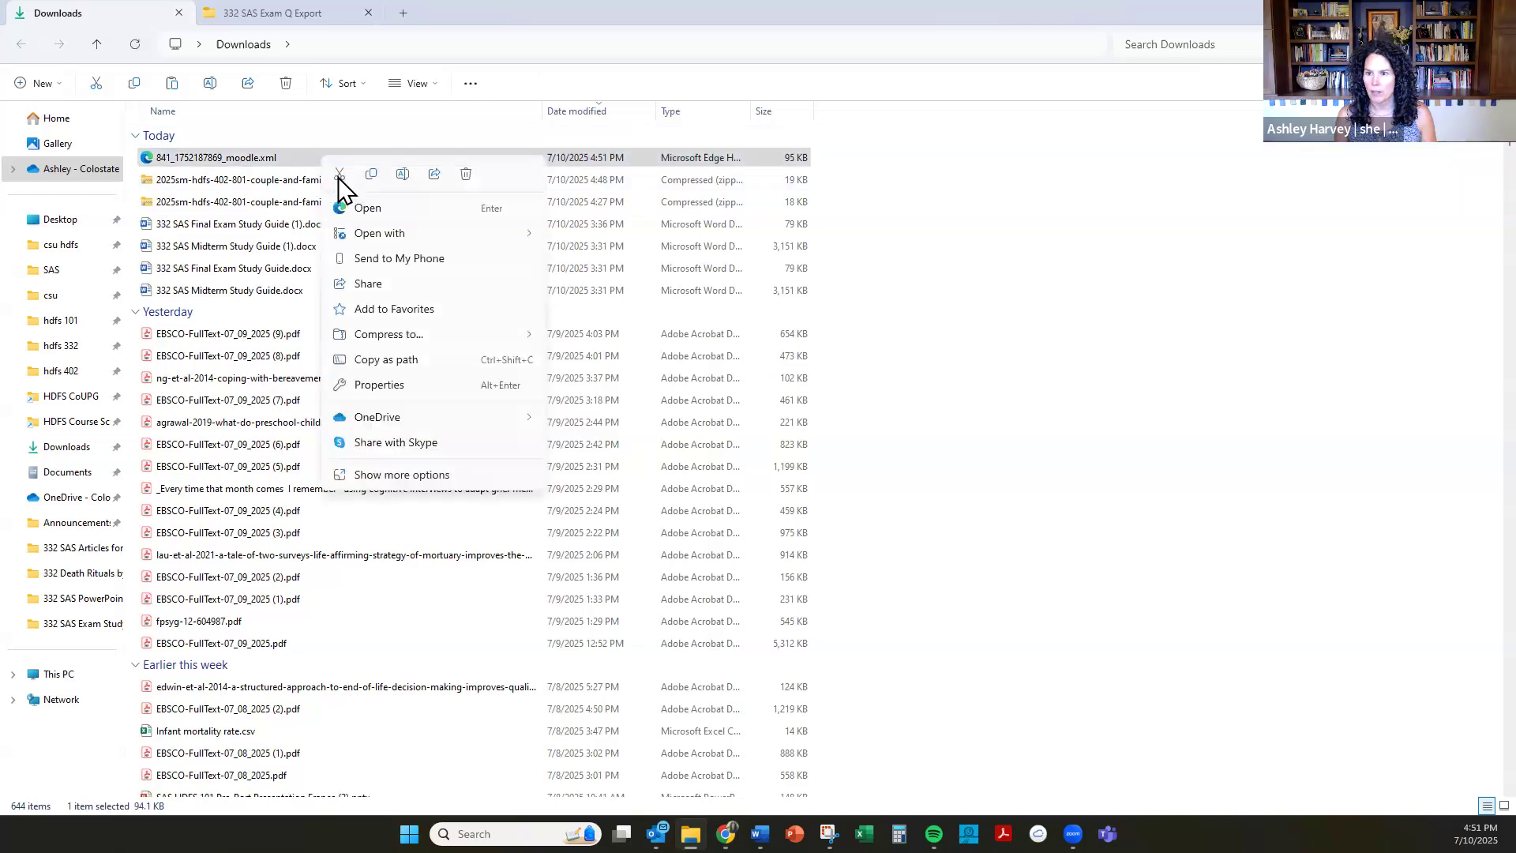
left_click(369, 176)
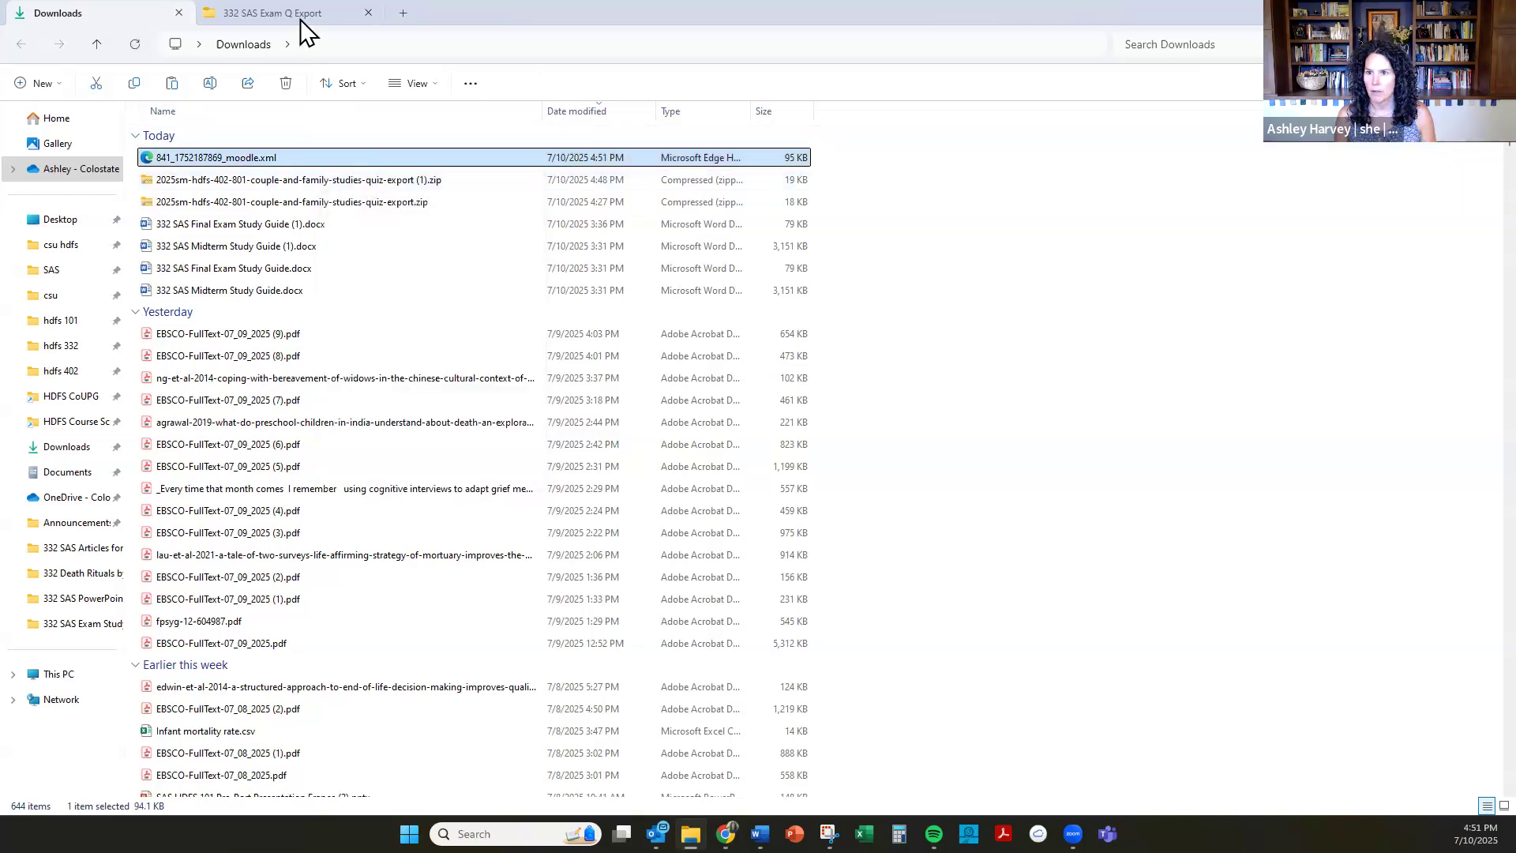
left_click(298, 16)
right_click(321, 248)
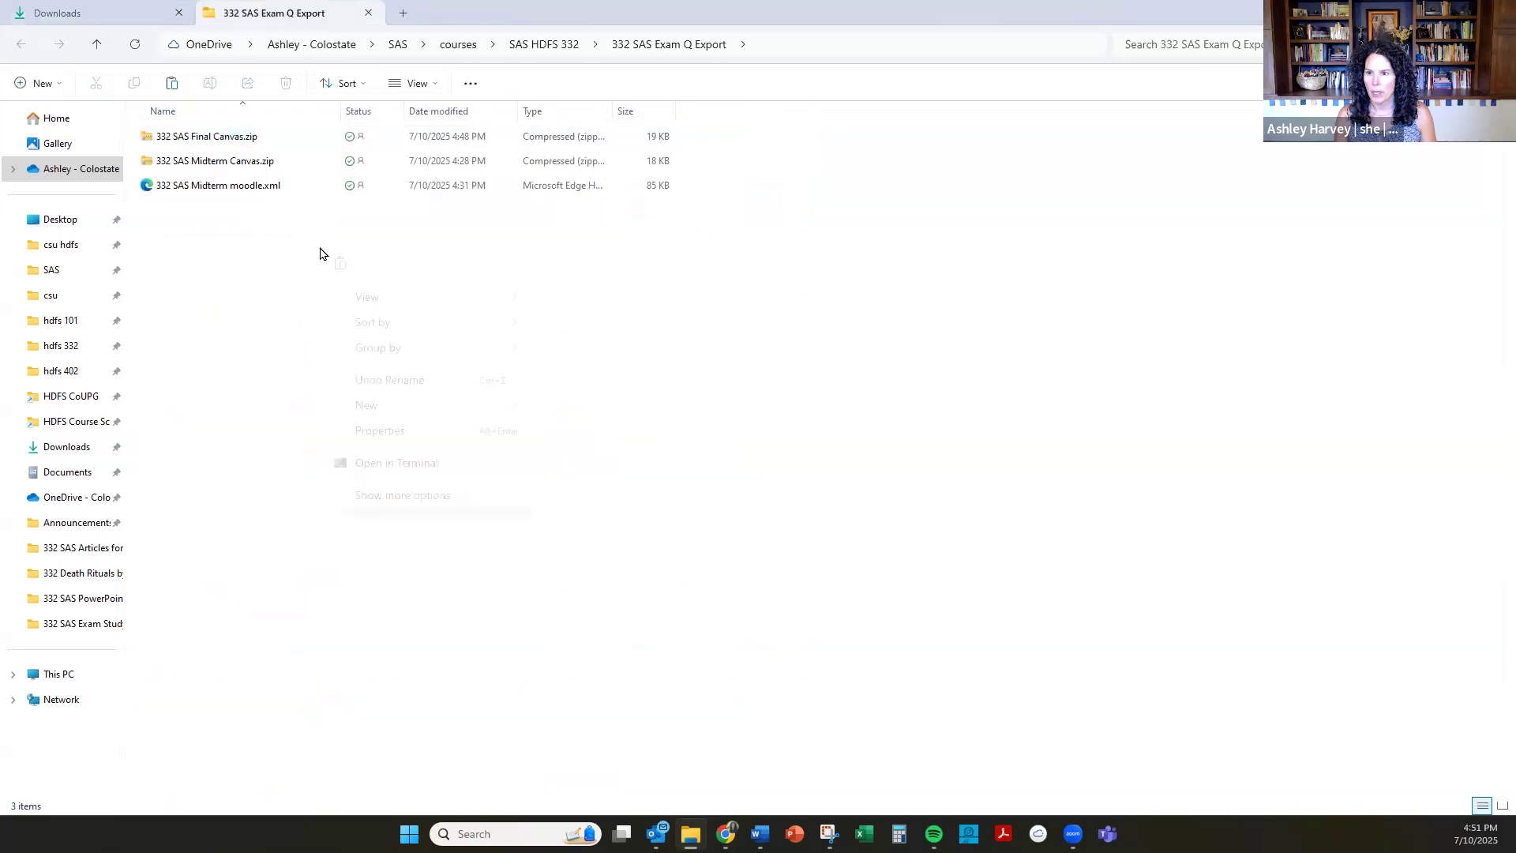
left_click(340, 266)
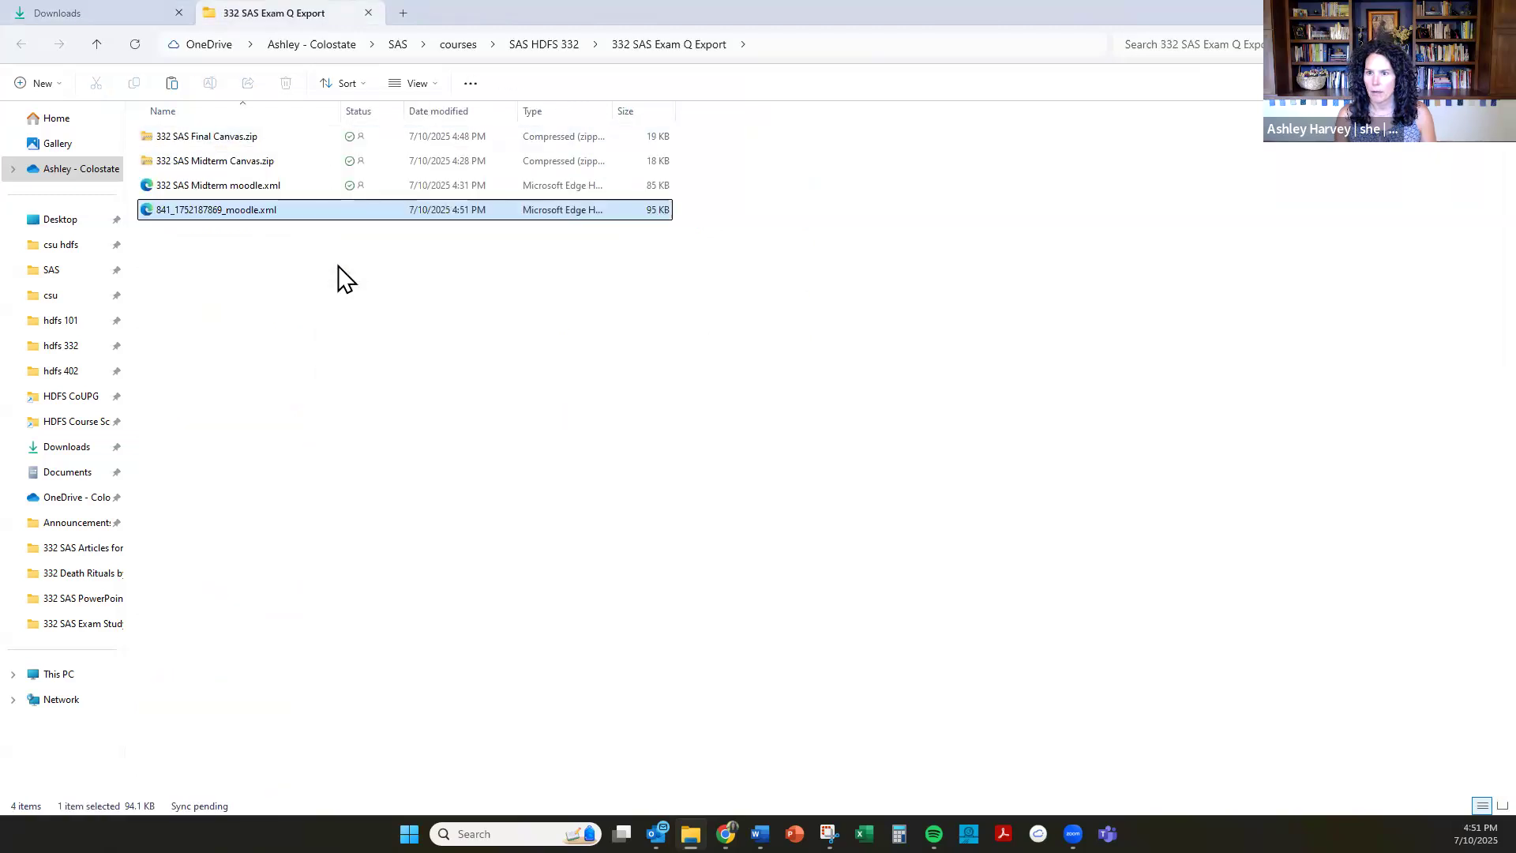
Rename the pasted XML file as 332 SAS Final moodle.
left_click(239, 211)
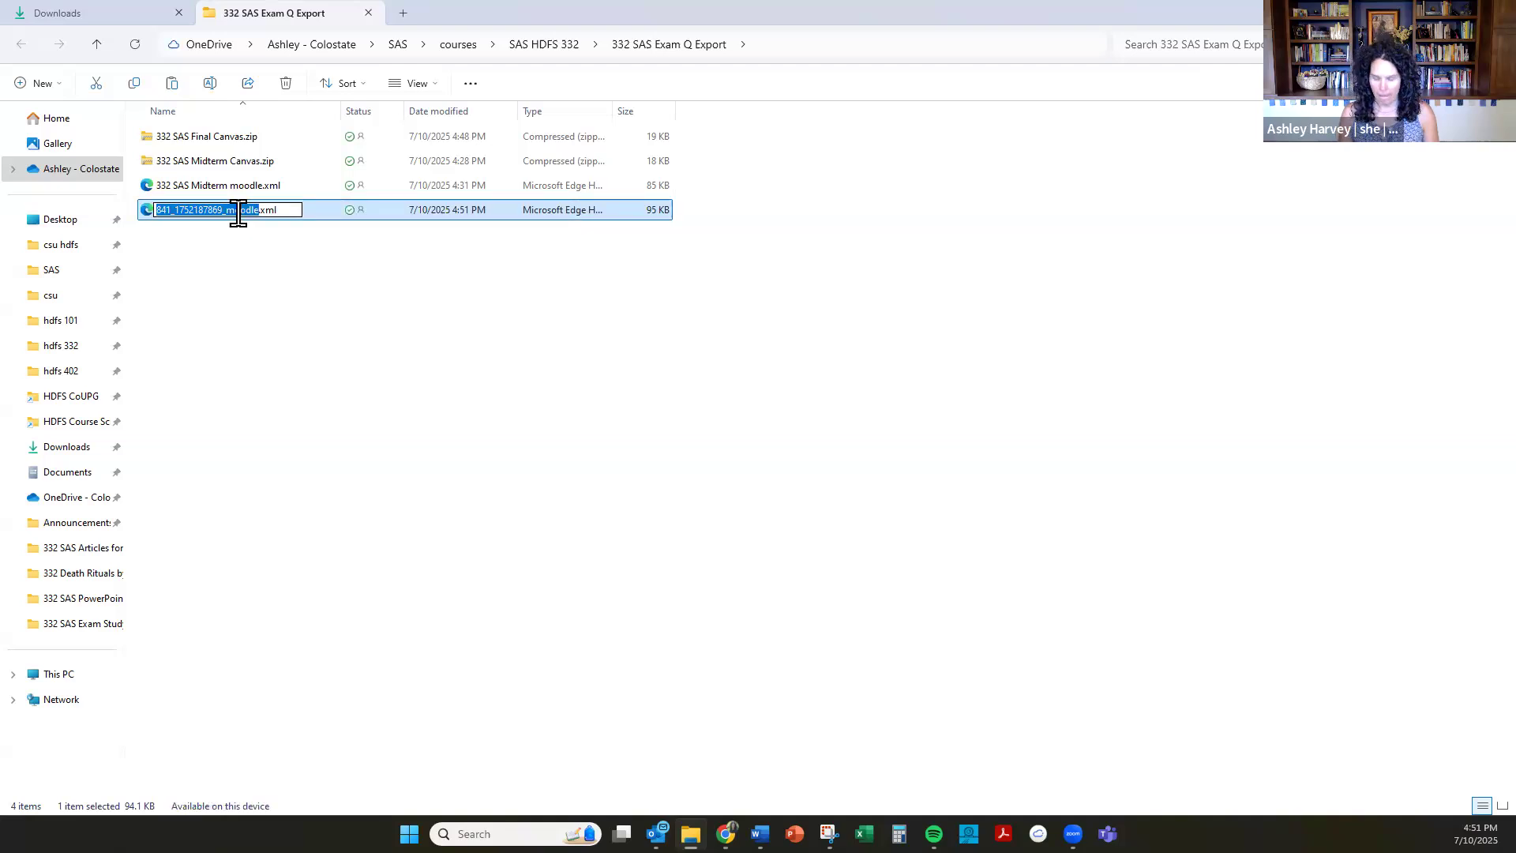
type("332 SA")
type("S Fina")
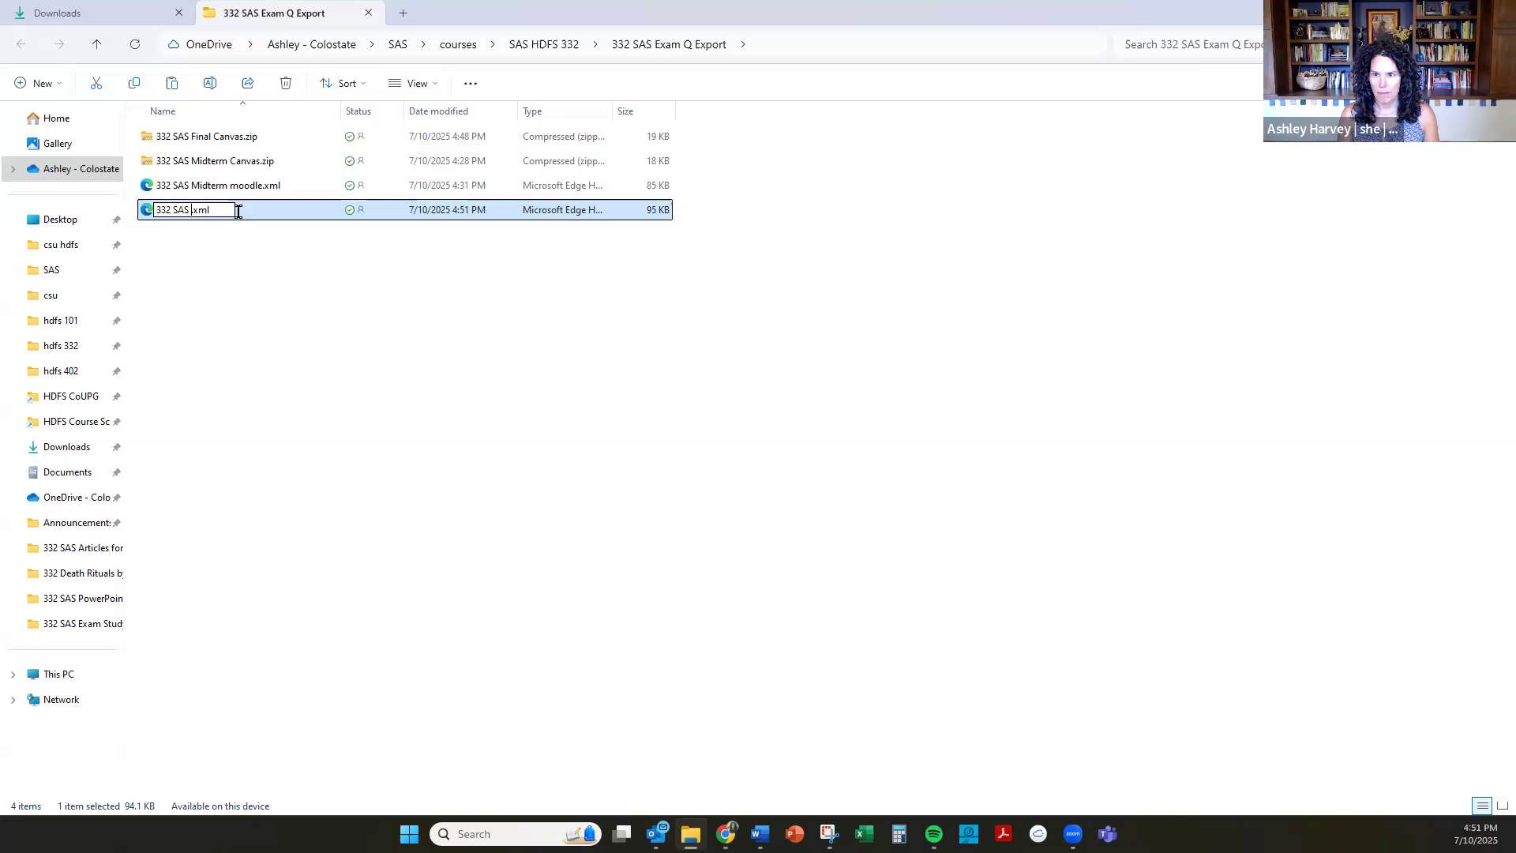
type("l M")
key("BackSpace")
type("moodle")
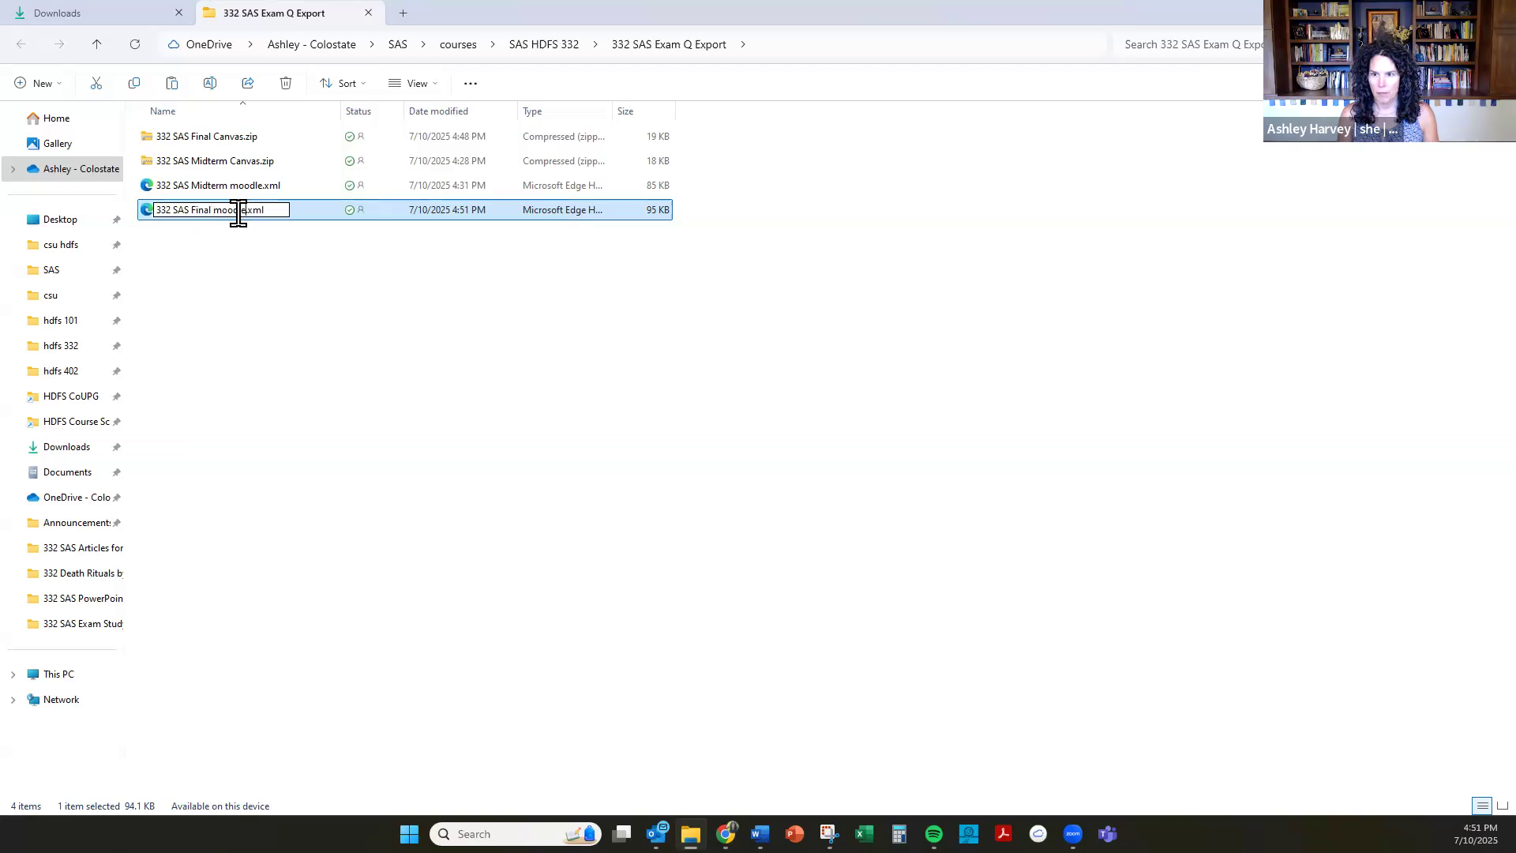
key("Return")
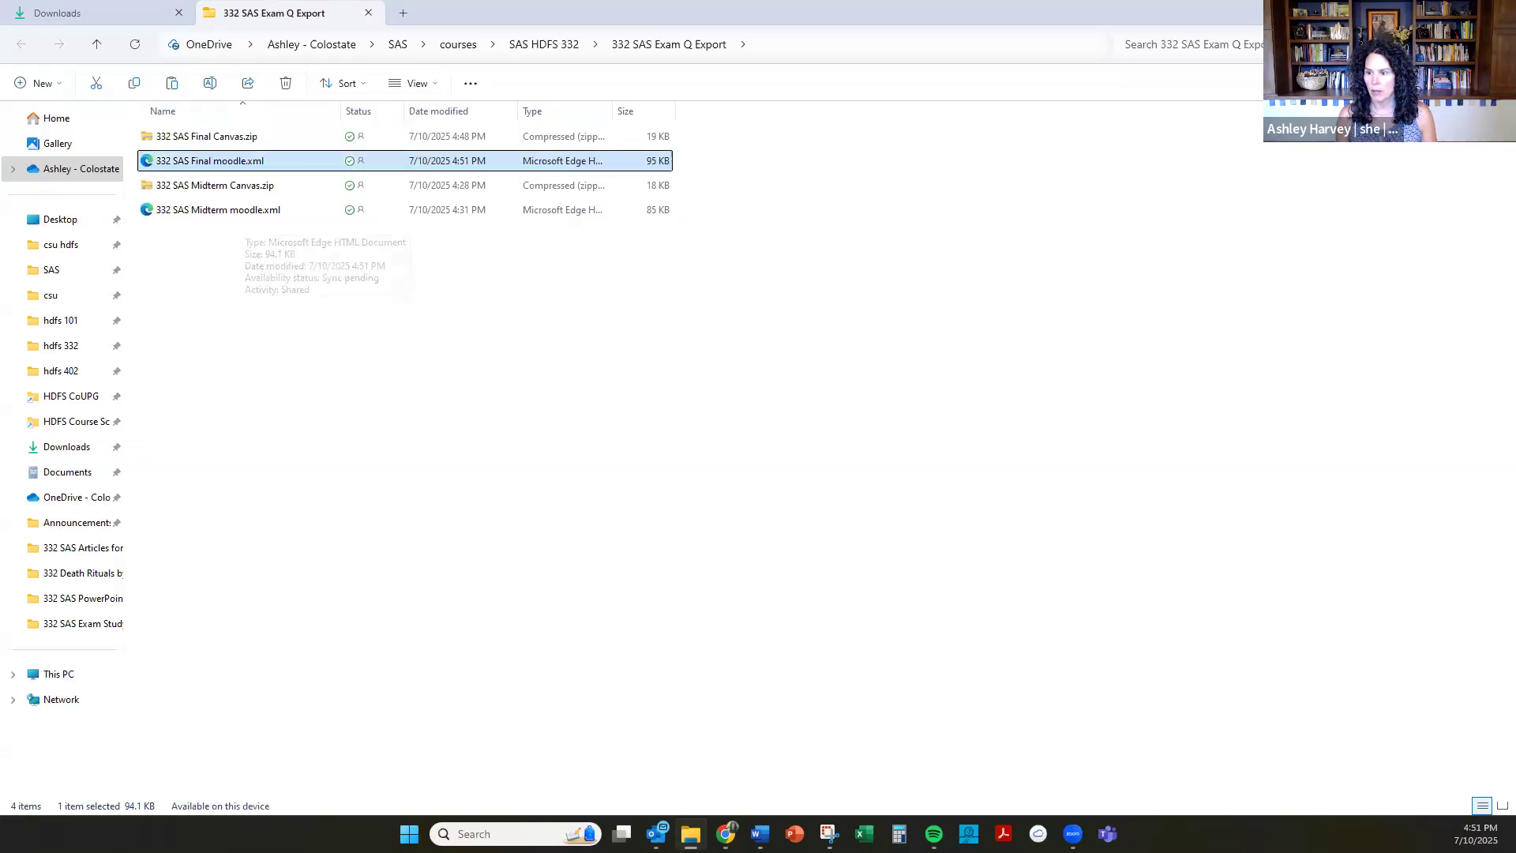
Return to the QST export pop-up in Chrome, dismiss its downloads list and close the pop-up.
mouse_move(725, 834)
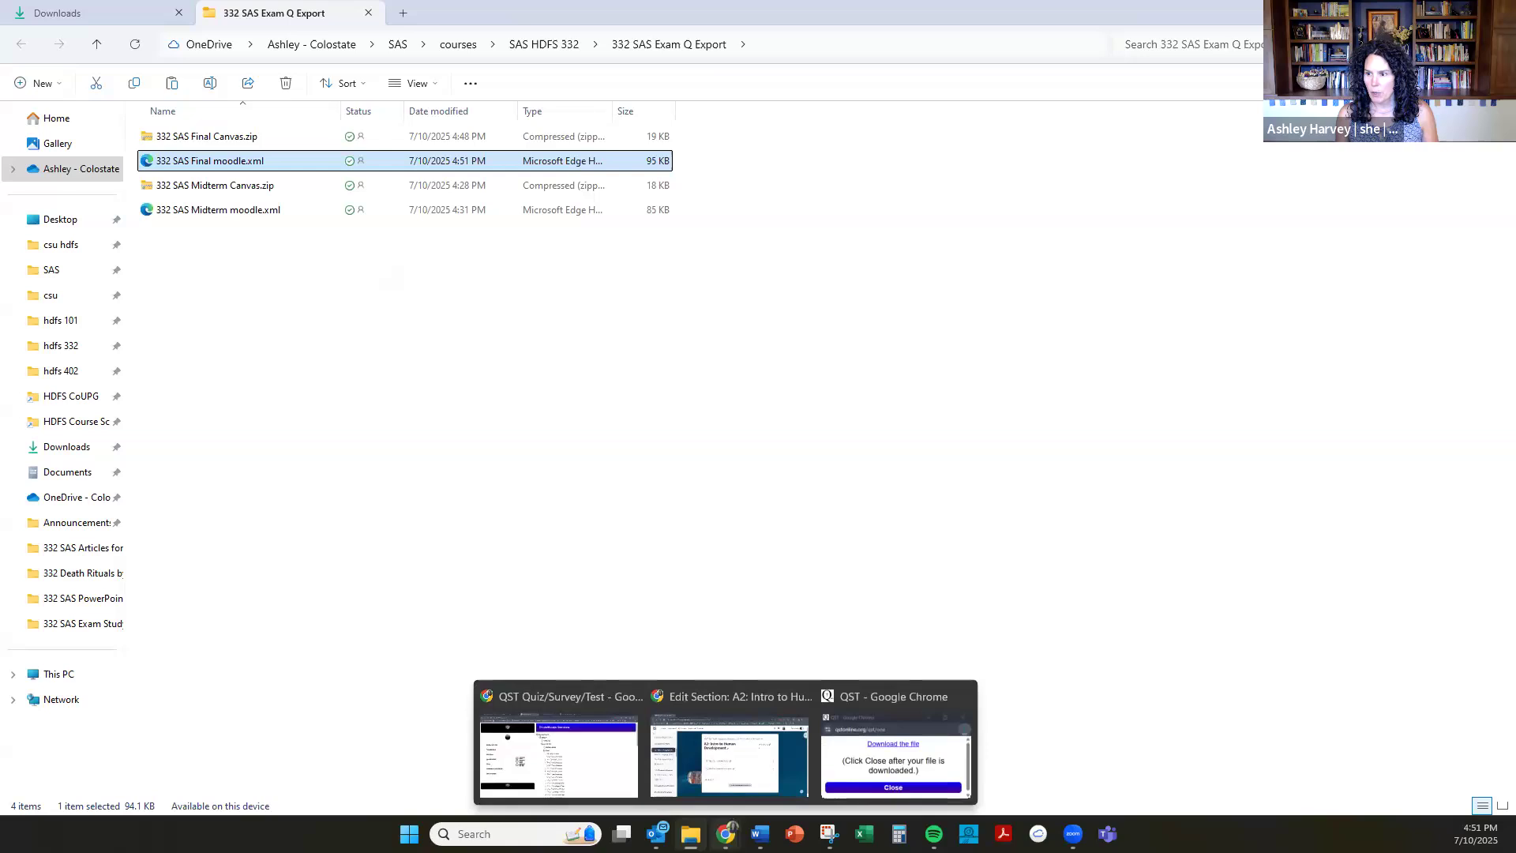
left_click(857, 772)
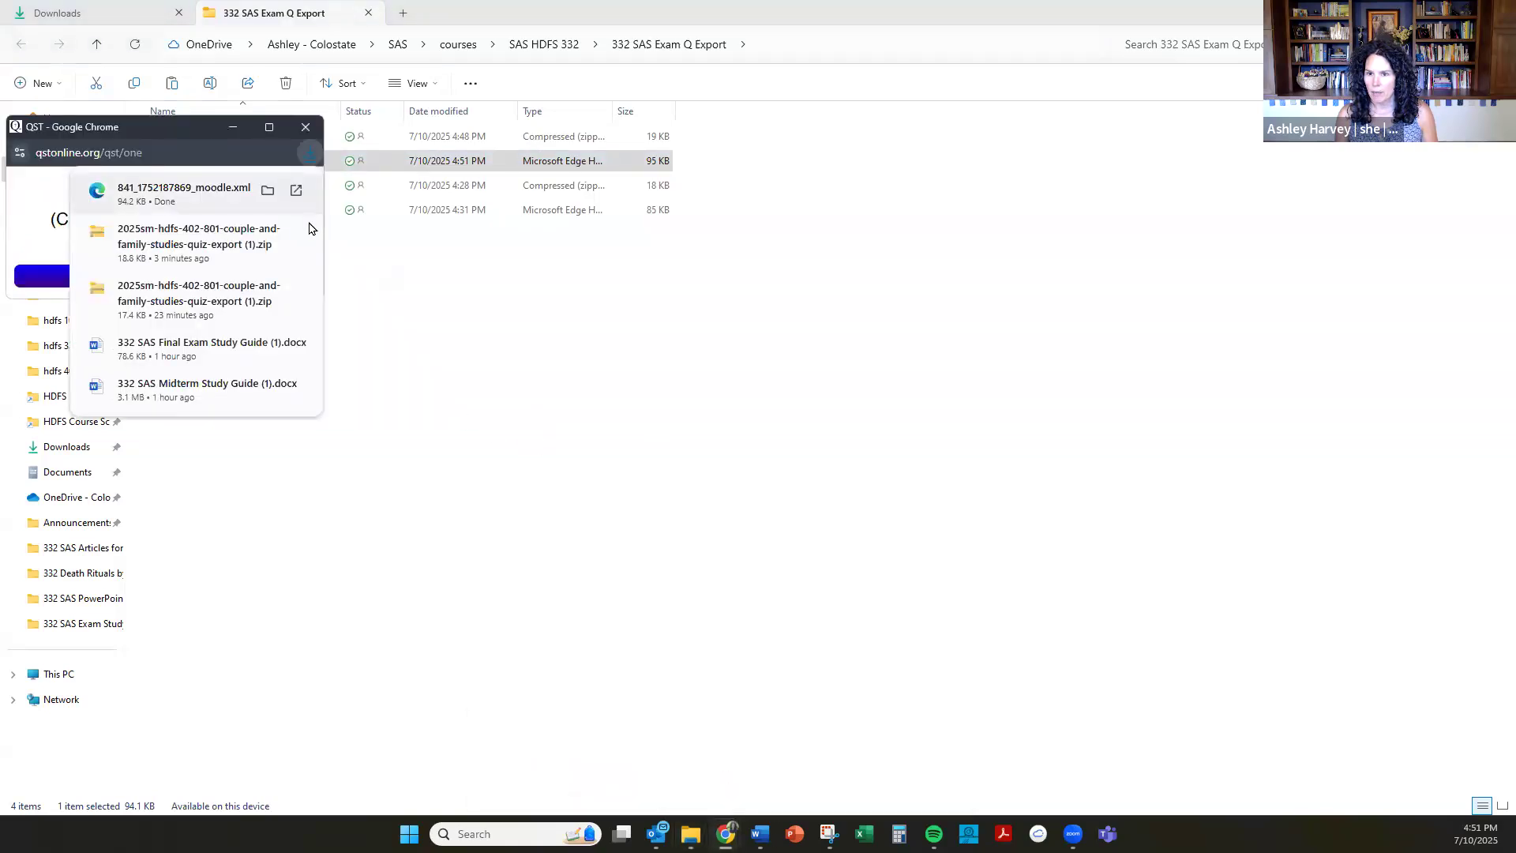
left_click(53, 276)
left_click(157, 280)
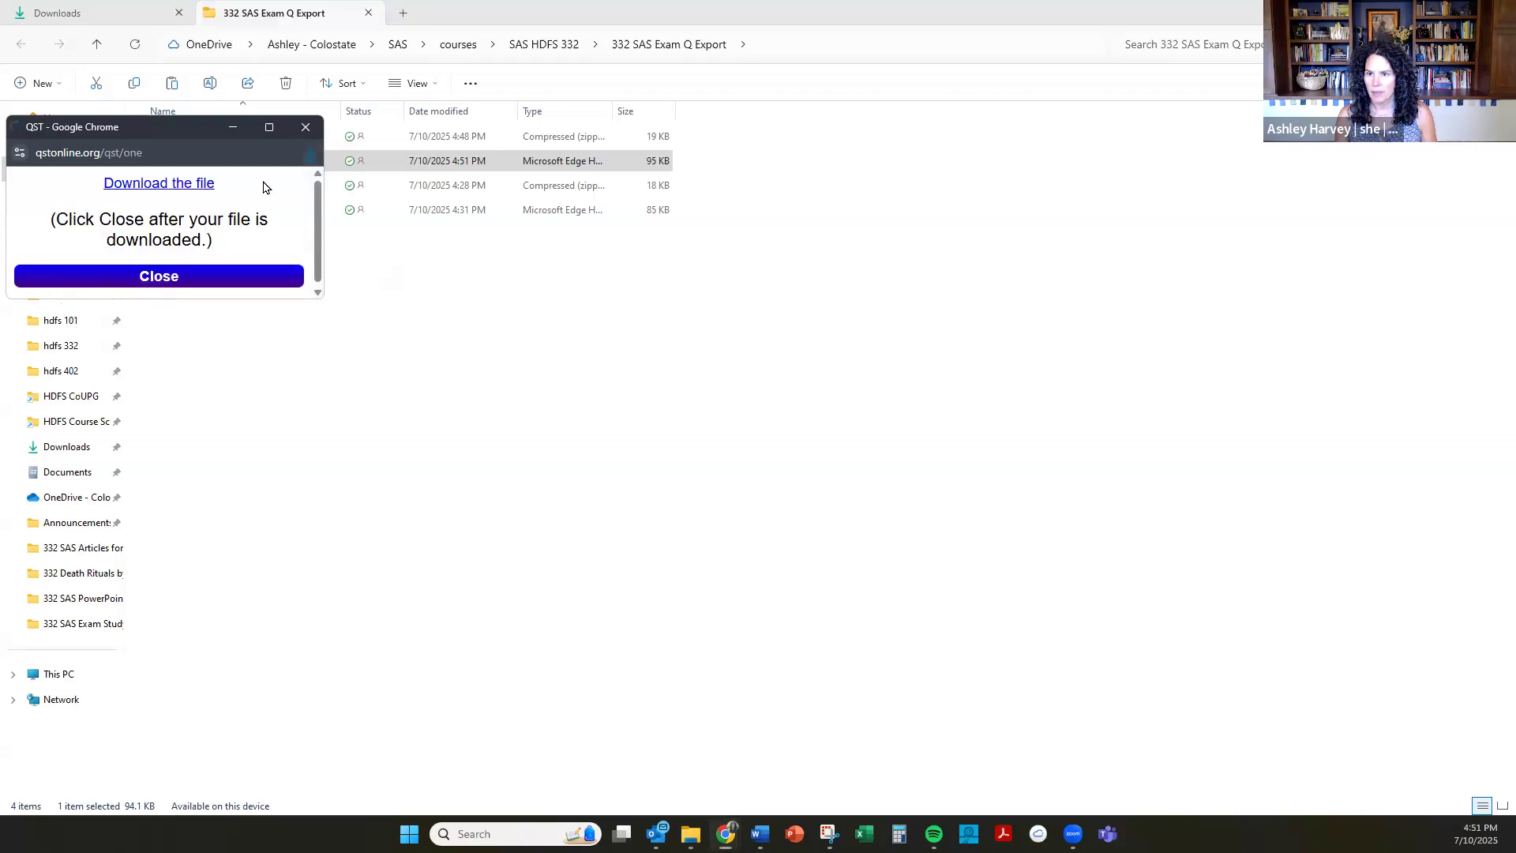
Switch to the Chrome window with QST and close the recent musician deaths search page.
mouse_move(726, 833)
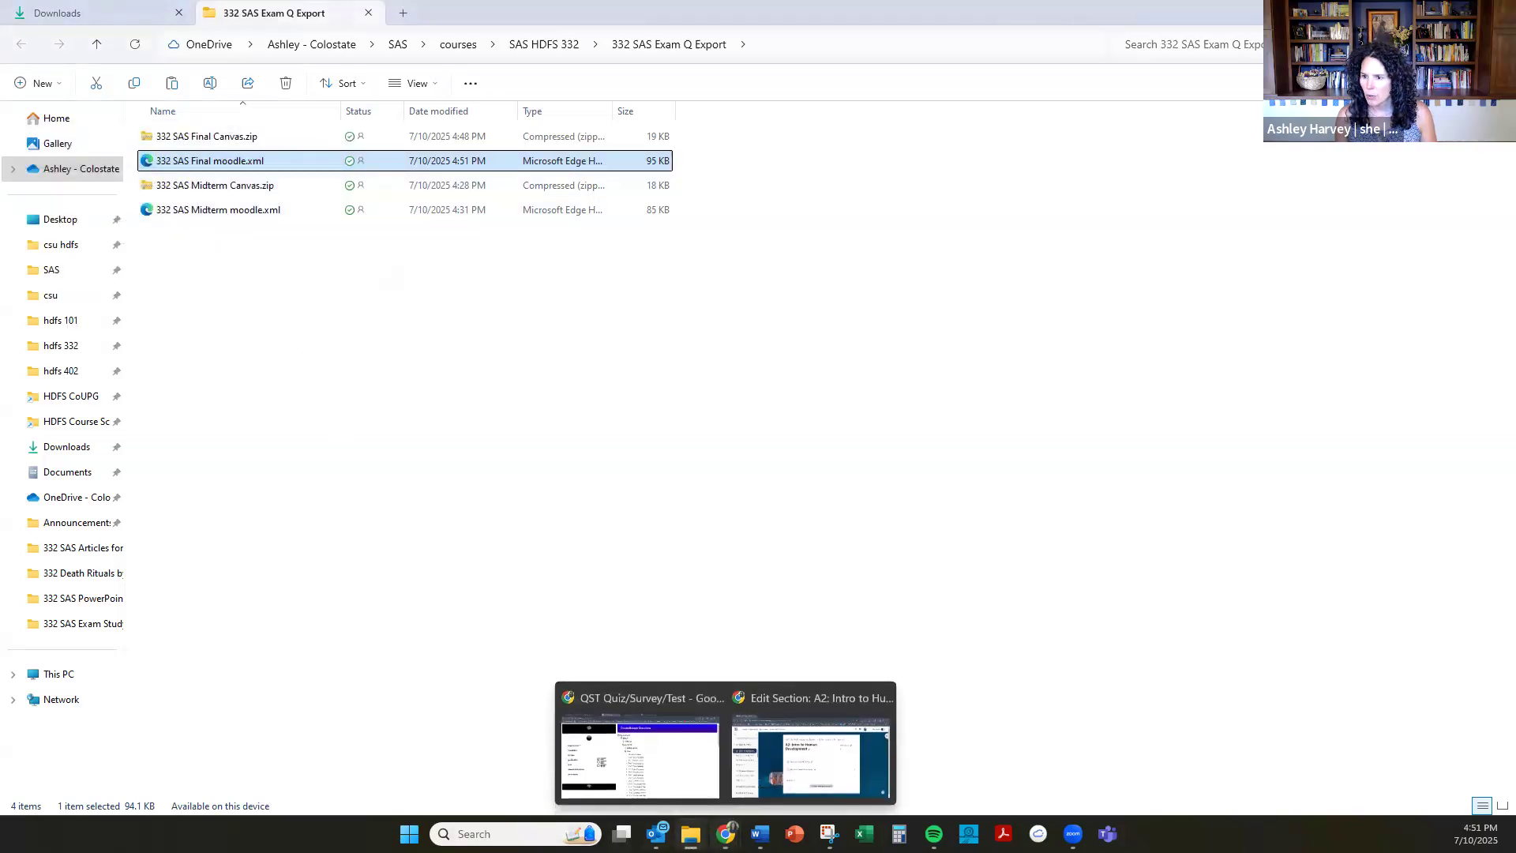
left_click(816, 768)
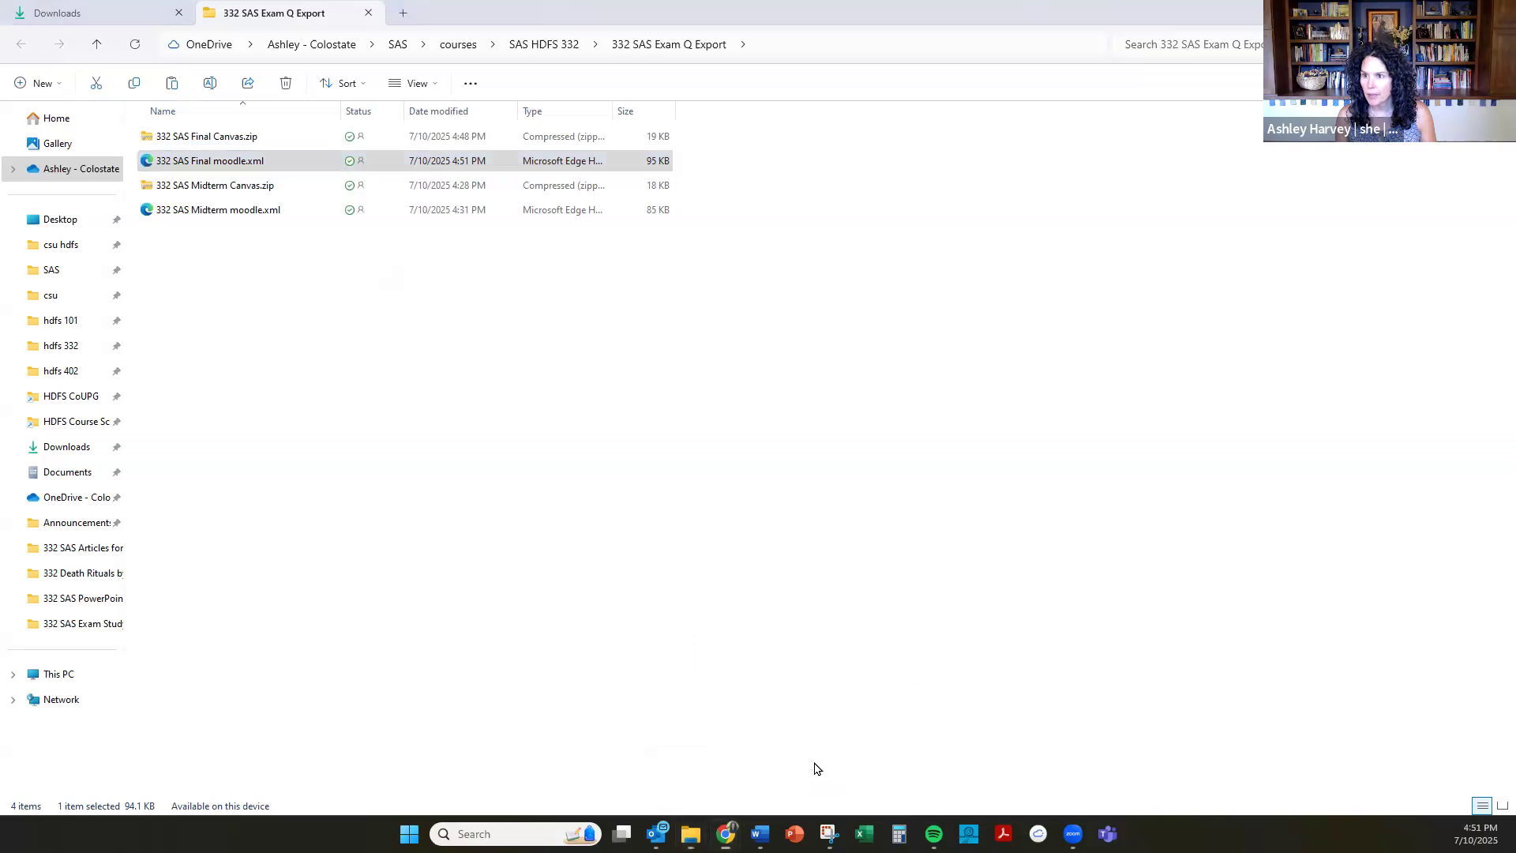
mouse_move(726, 834)
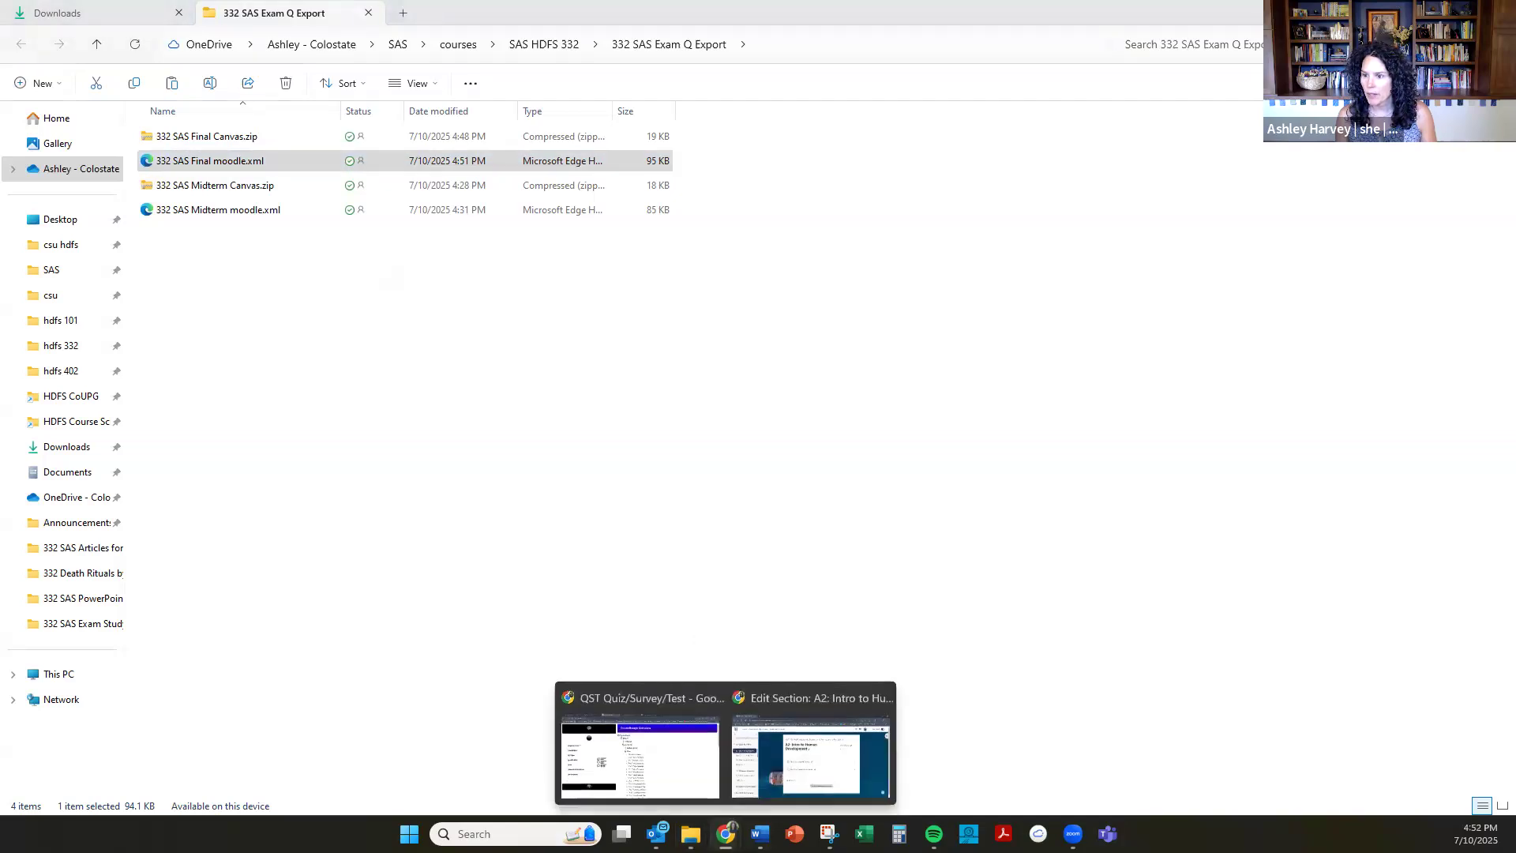
left_click(636, 781)
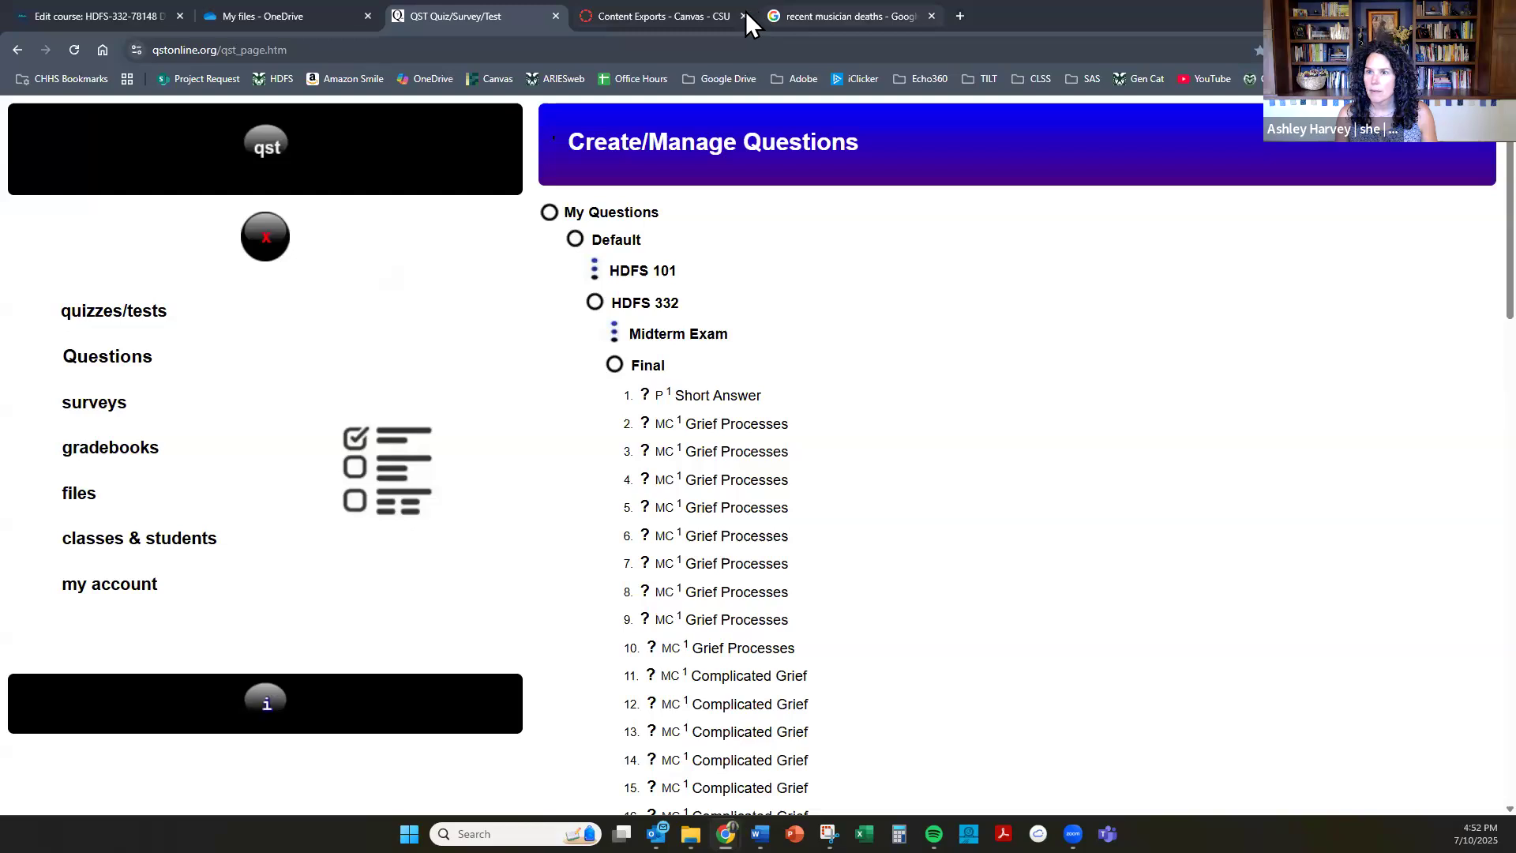
left_click(931, 16)
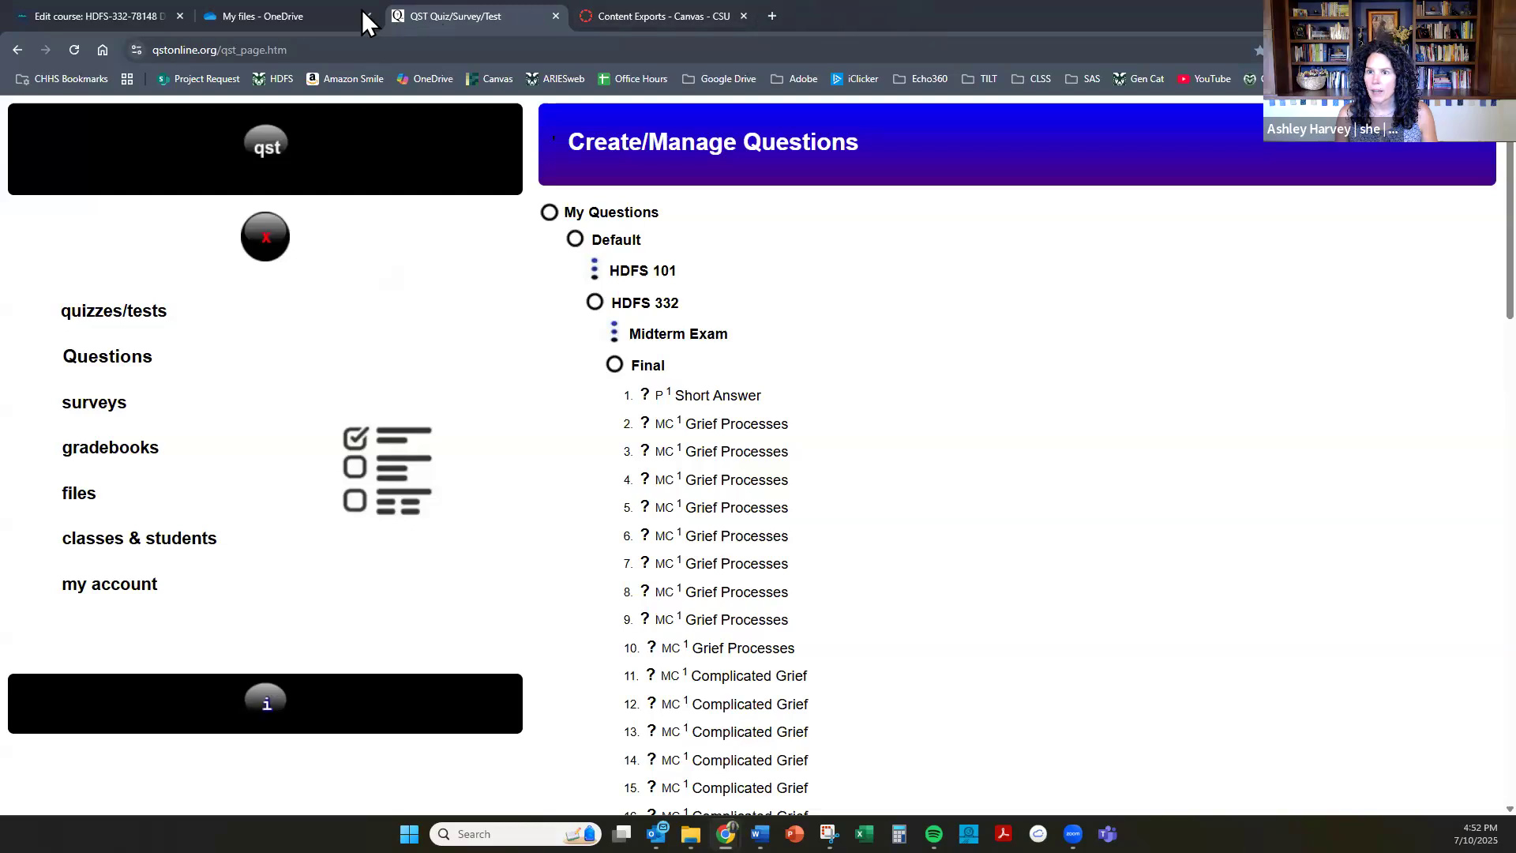
Go to the HDFS-332-78148 Death, Dying, and Grief course in Moodle and open its question bank.
left_click(131, 16)
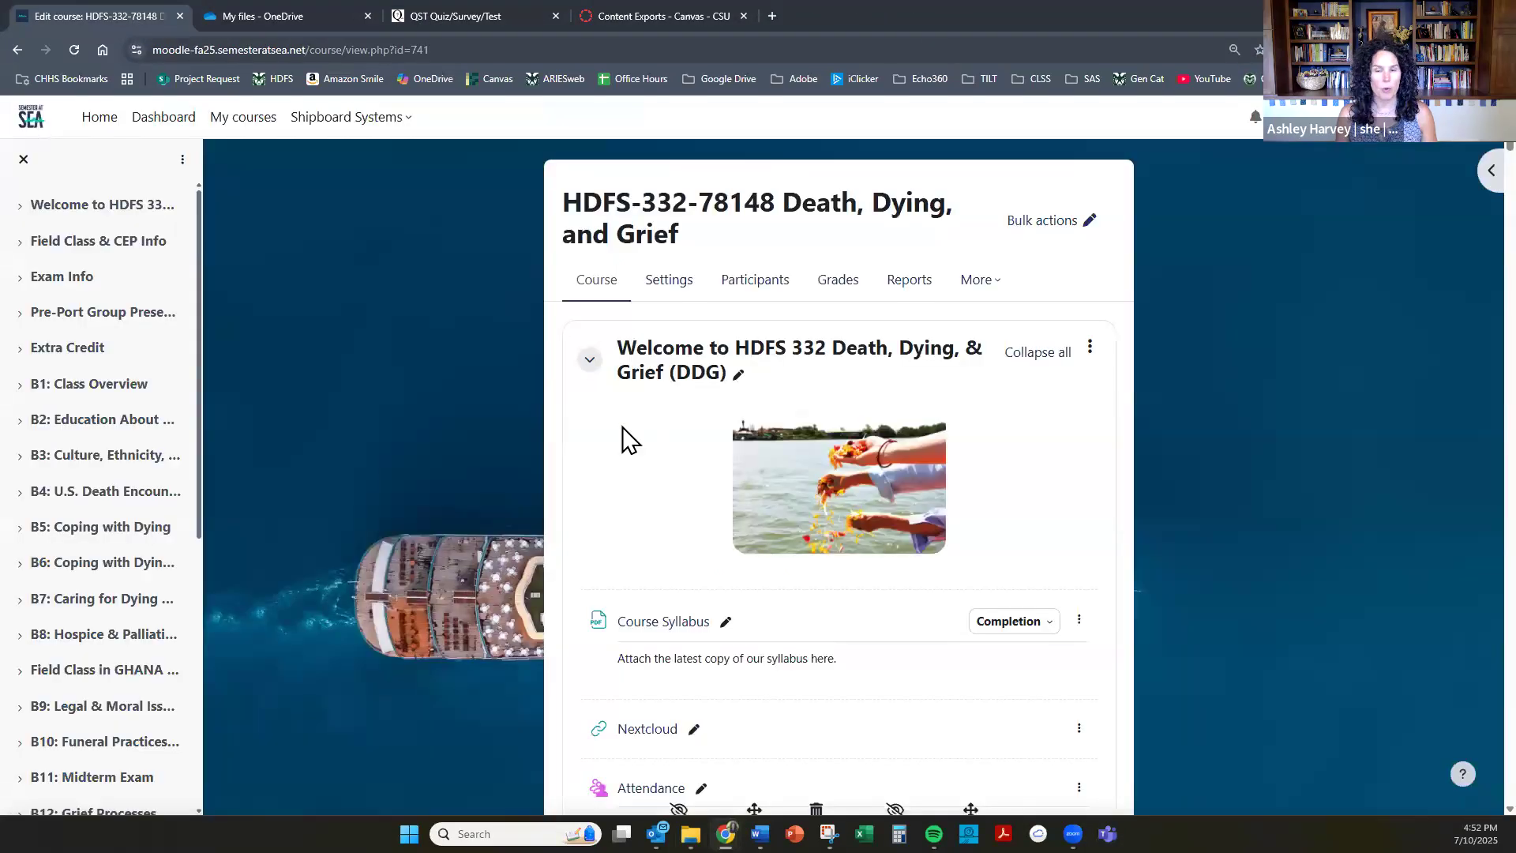
left_click(987, 282)
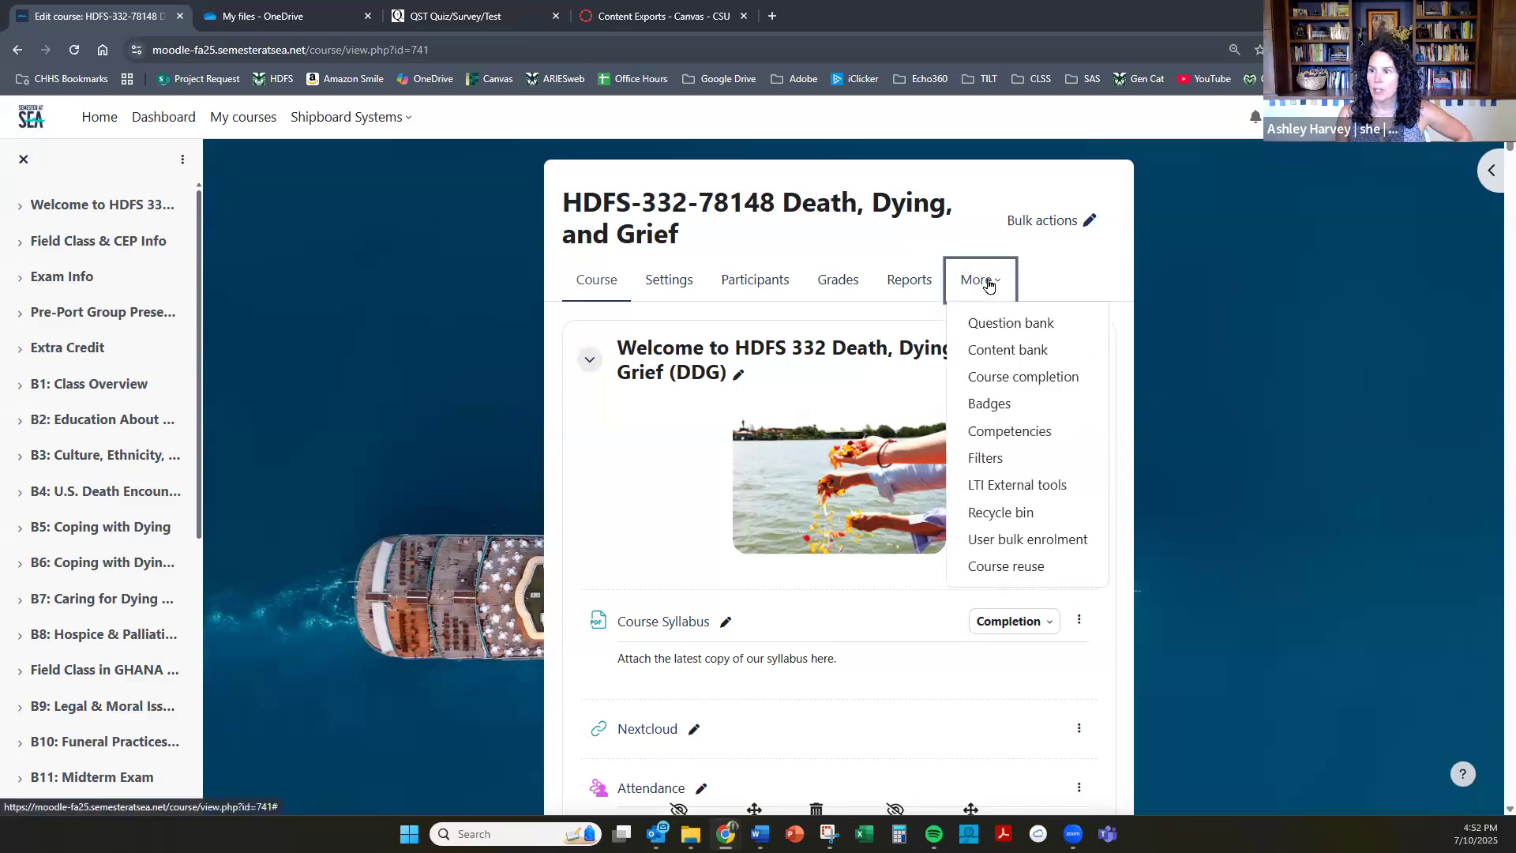
left_click(1016, 323)
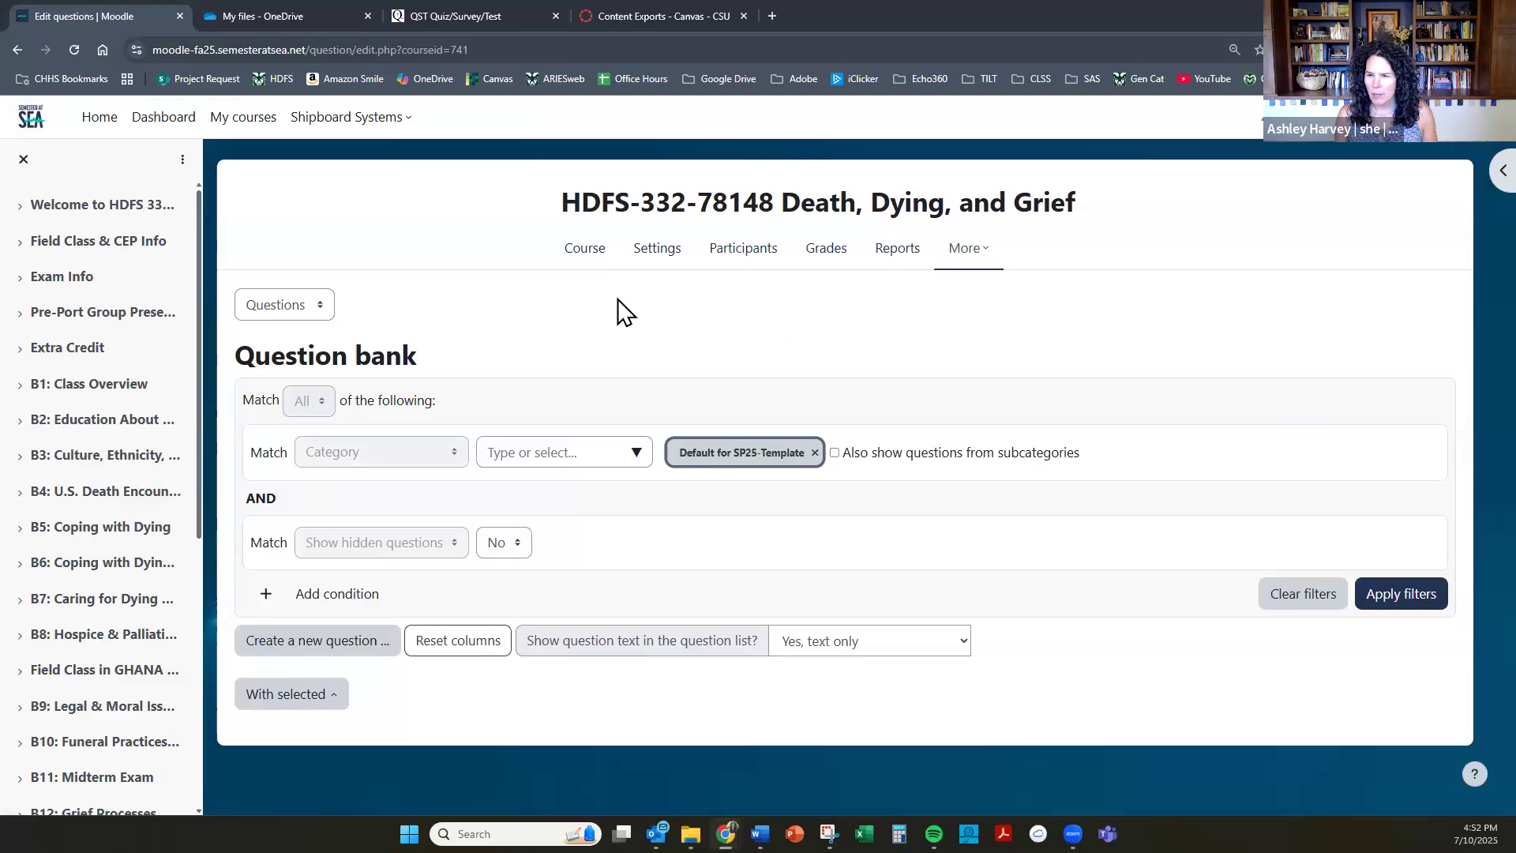
Add a question category named Final Exam to the course's question bank, leaving the default parent category.
left_click(325, 313)
left_click(307, 405)
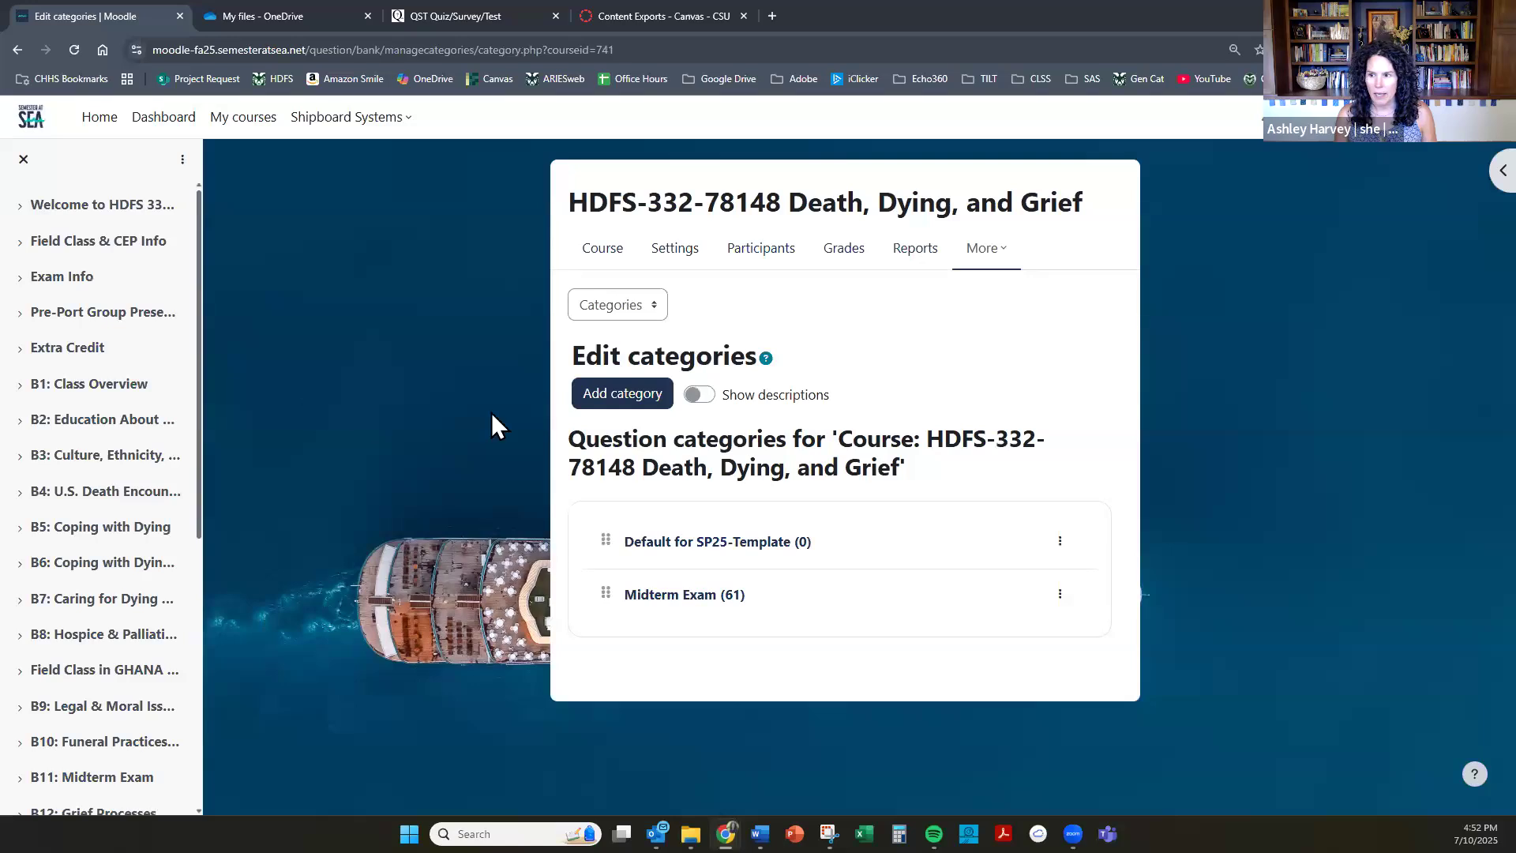
left_click(637, 393)
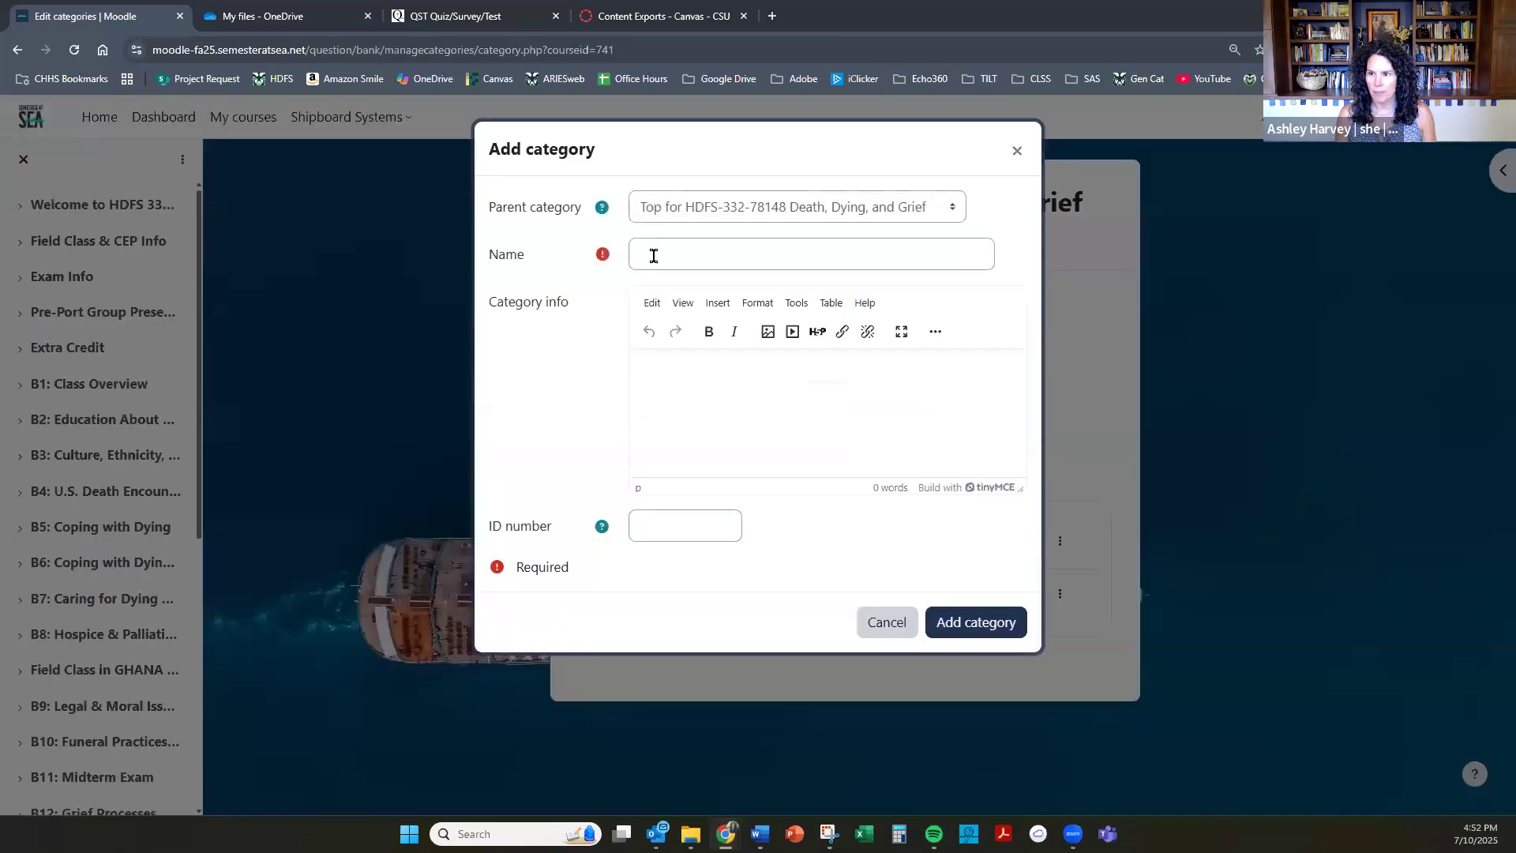
type("Final Exam")
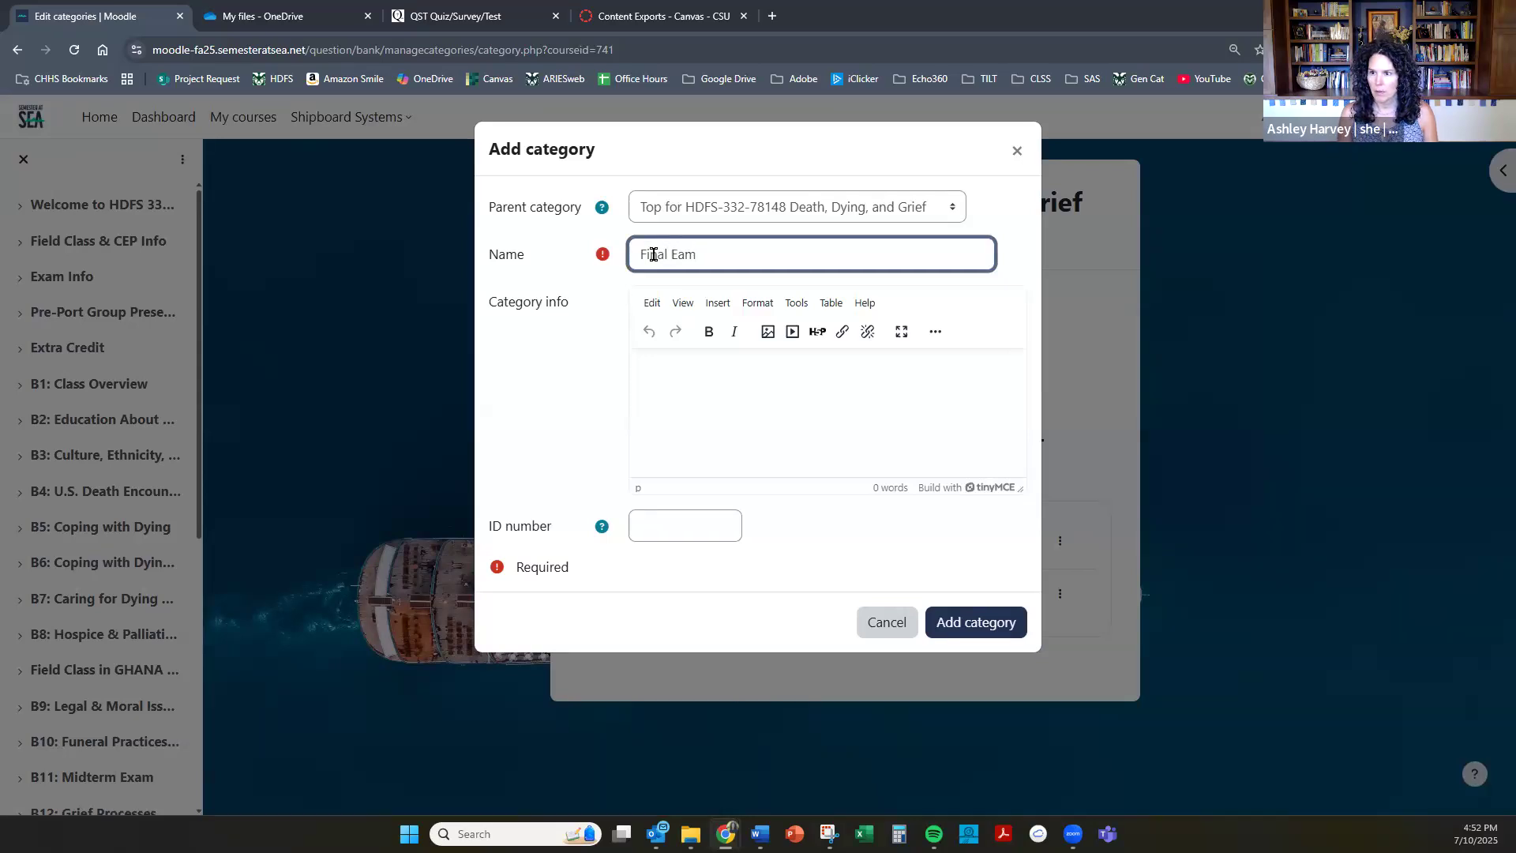
left_click(971, 624)
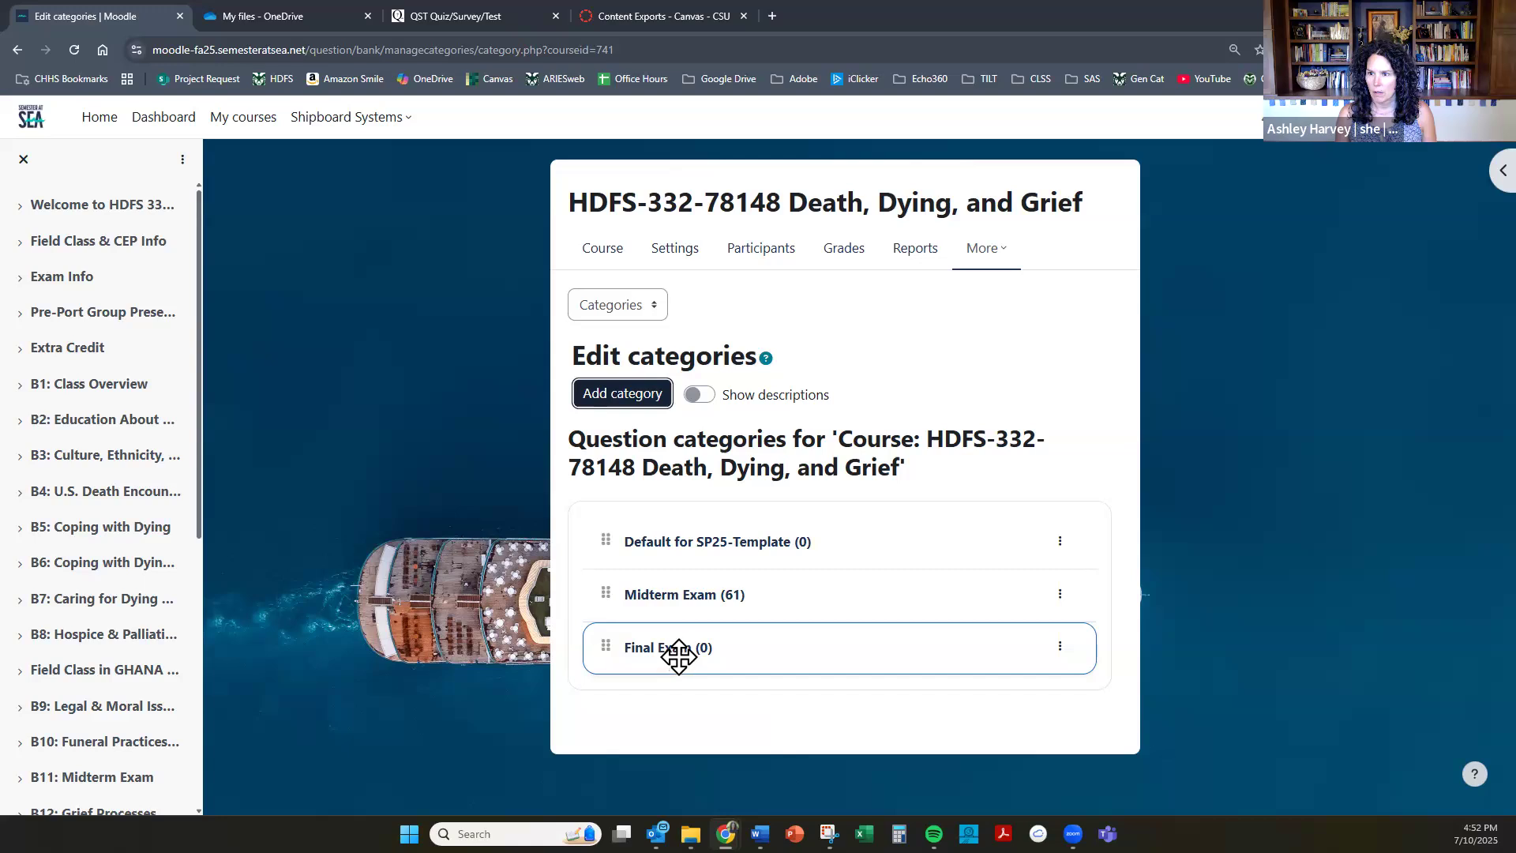
Open the question bank's import page and choose Moodle XML format as the file format.
left_click(653, 304)
left_click(643, 332)
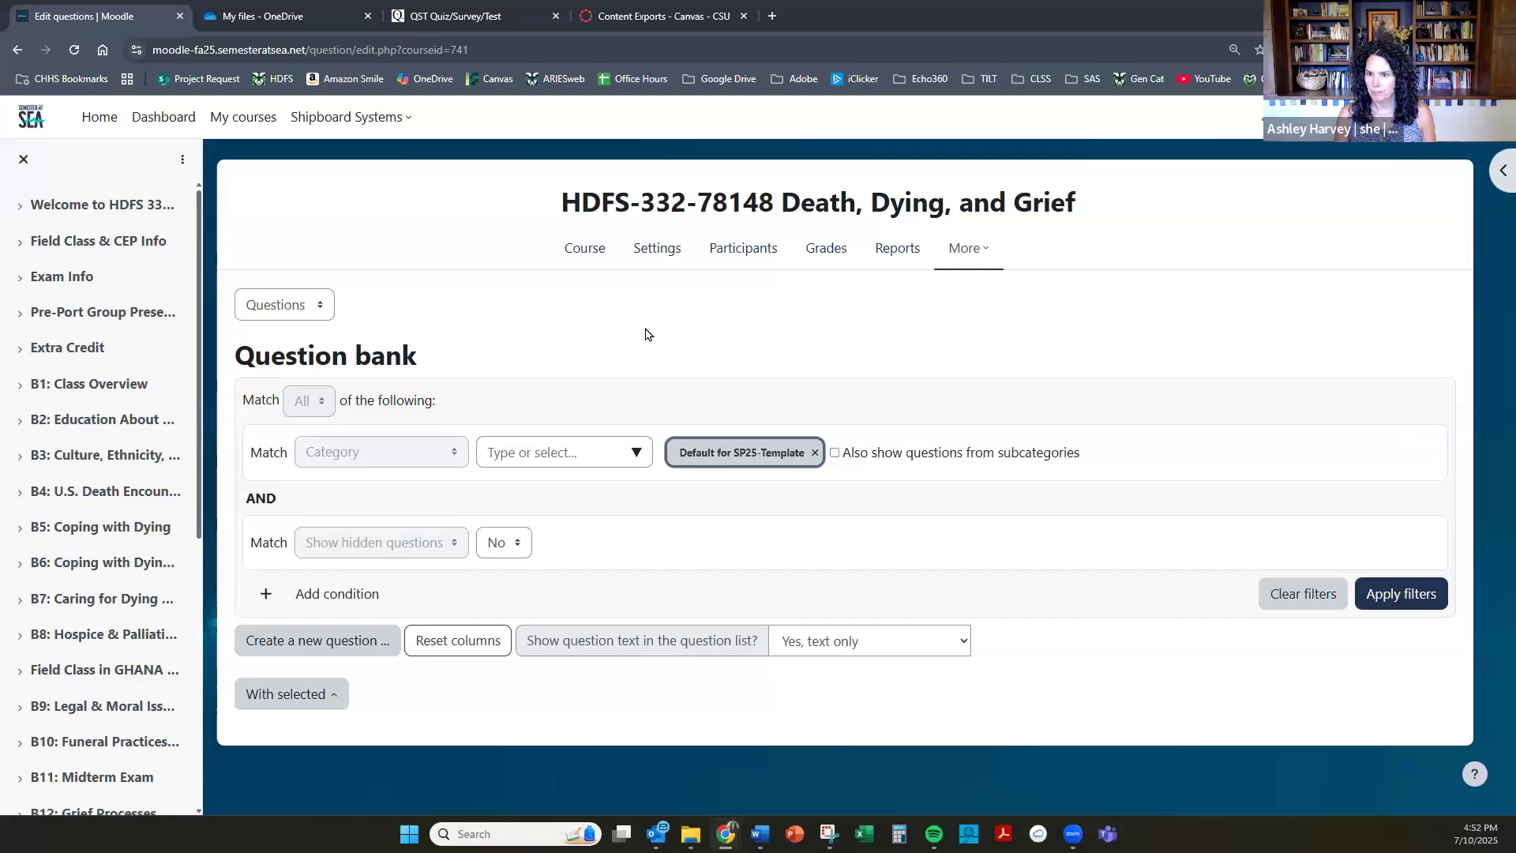
left_click(326, 314)
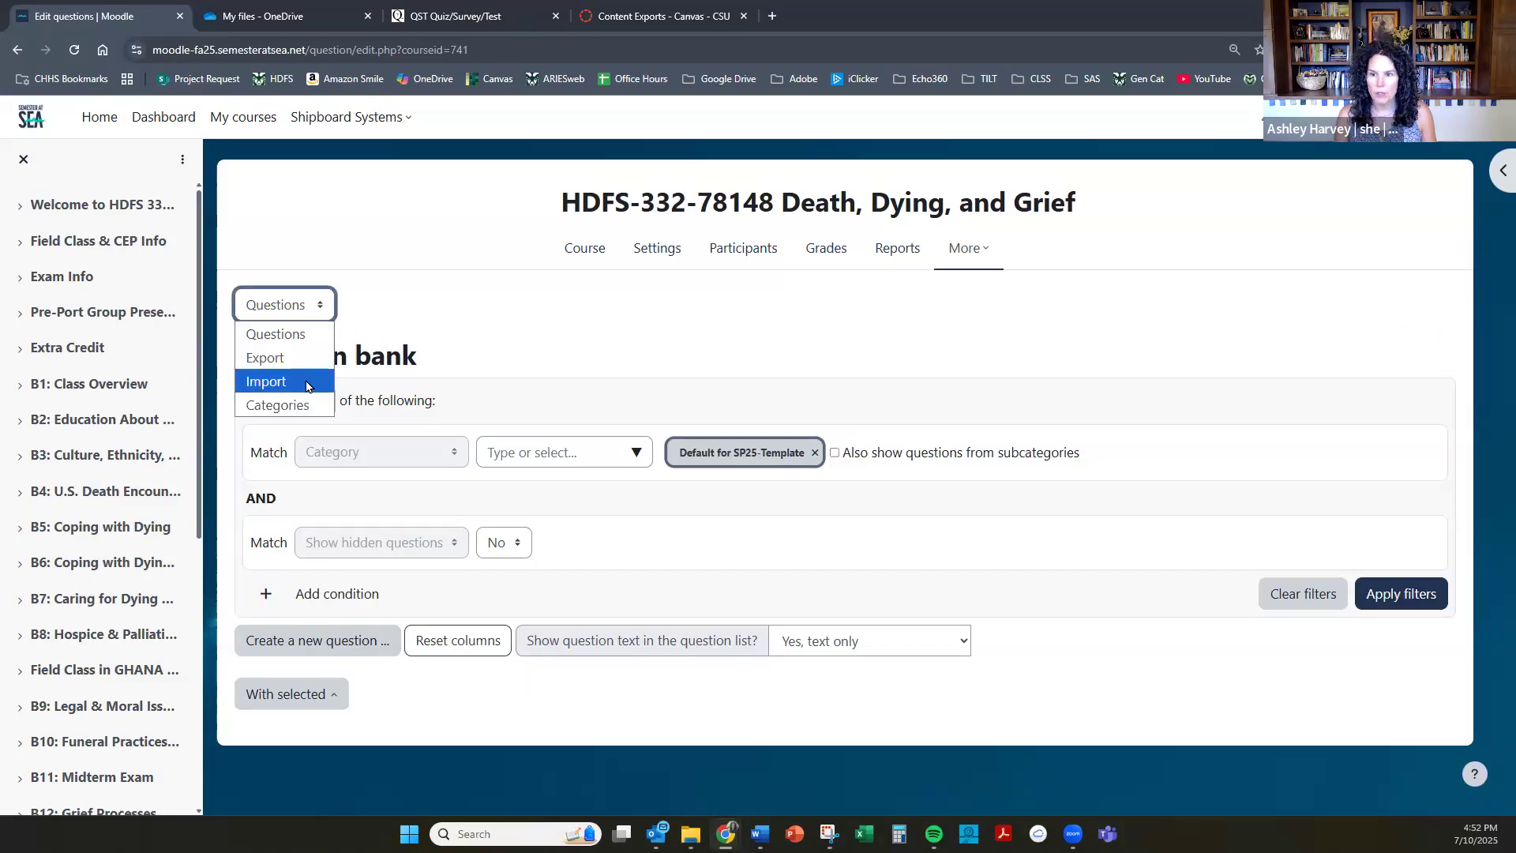
left_click(307, 386)
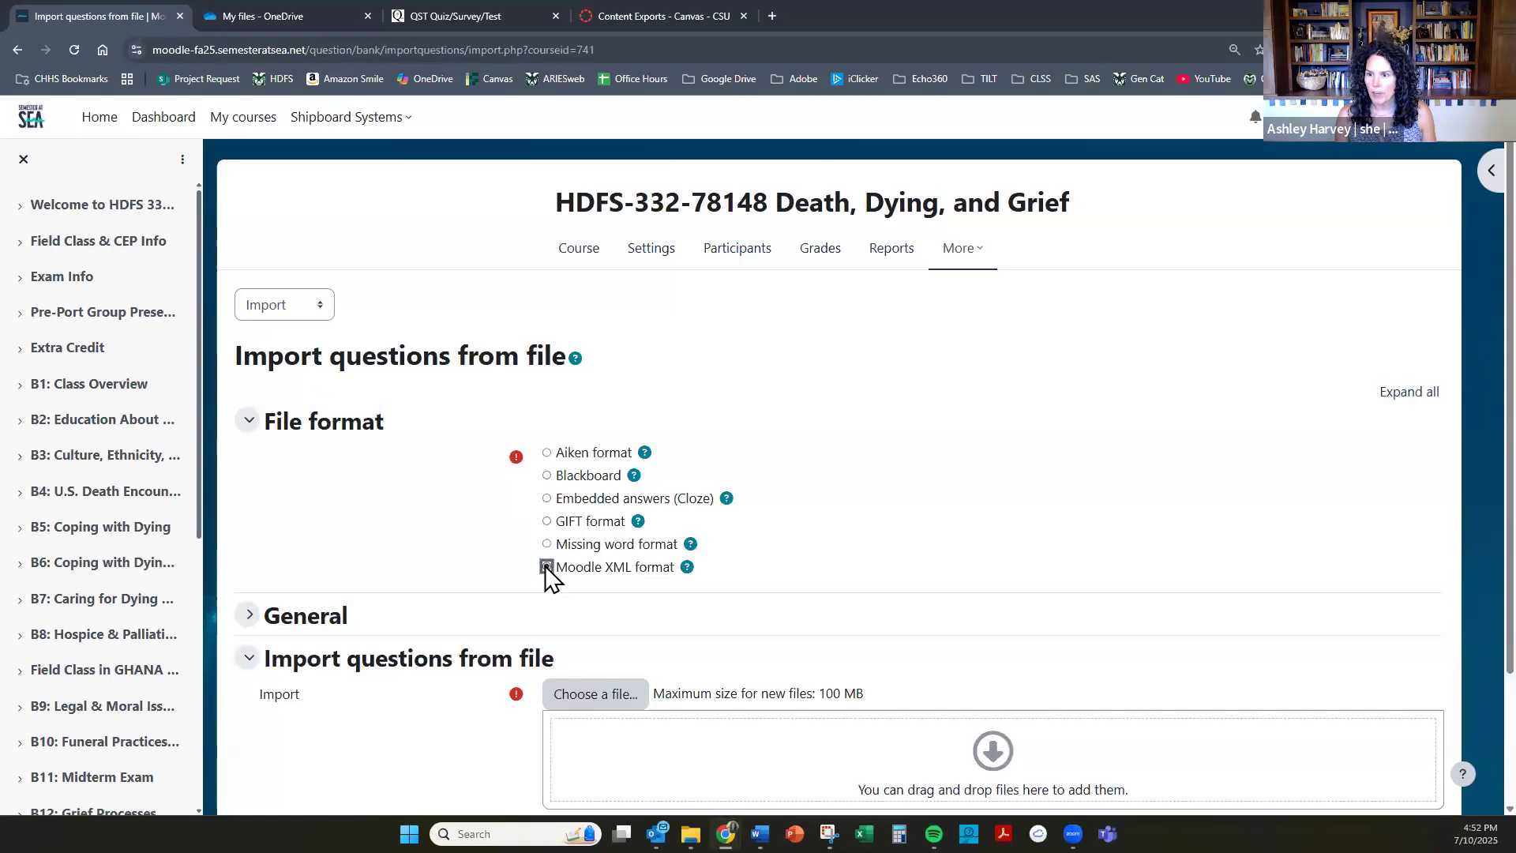
Upload 332 SAS Final moodle.xml from the 332 SAS Exam Q Export folder as the import file.
left_click(608, 698)
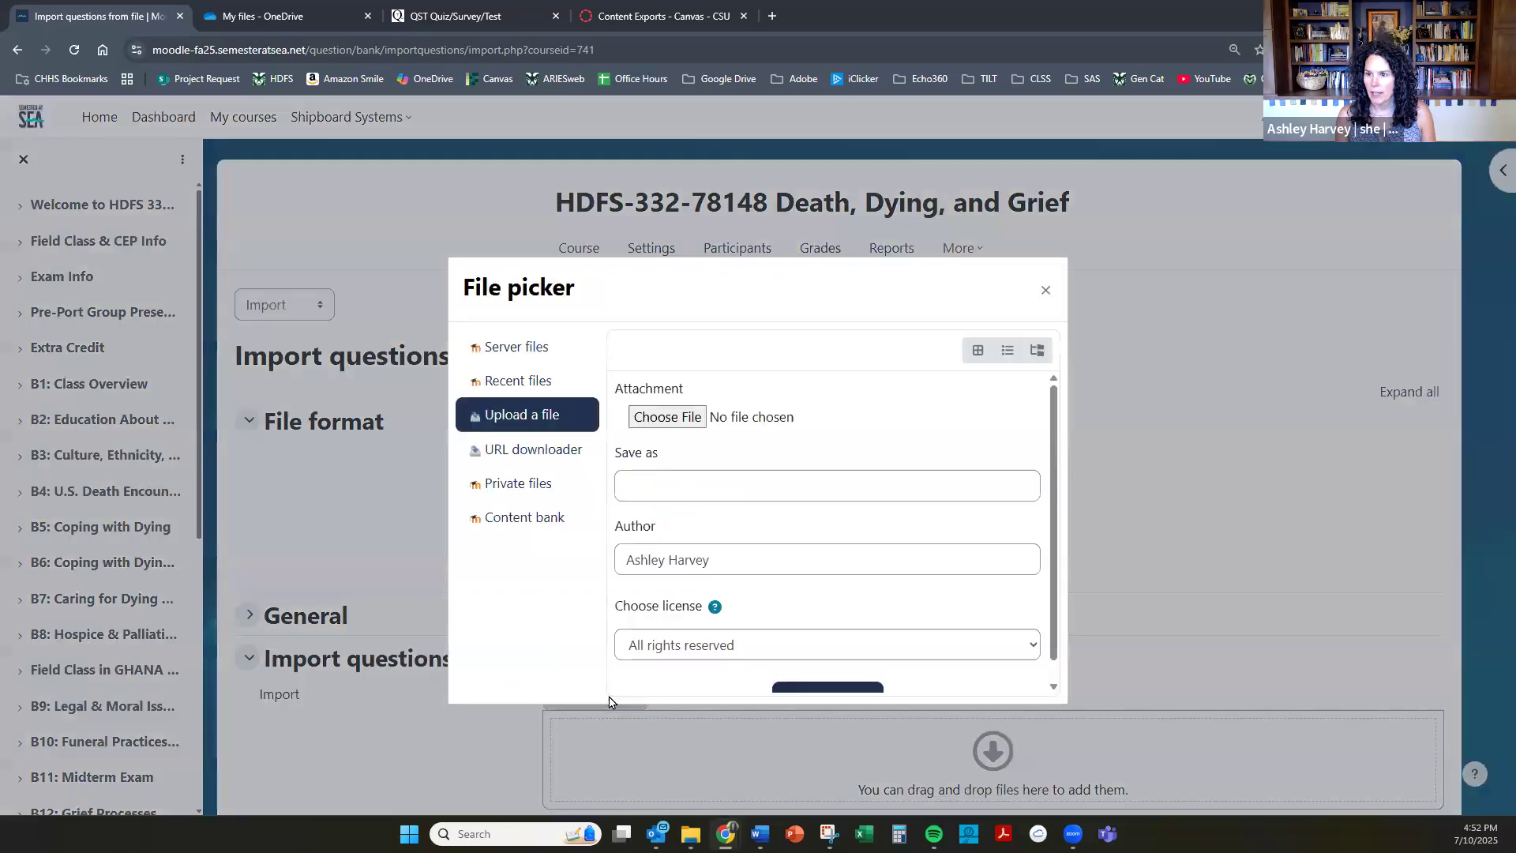
left_click(667, 417)
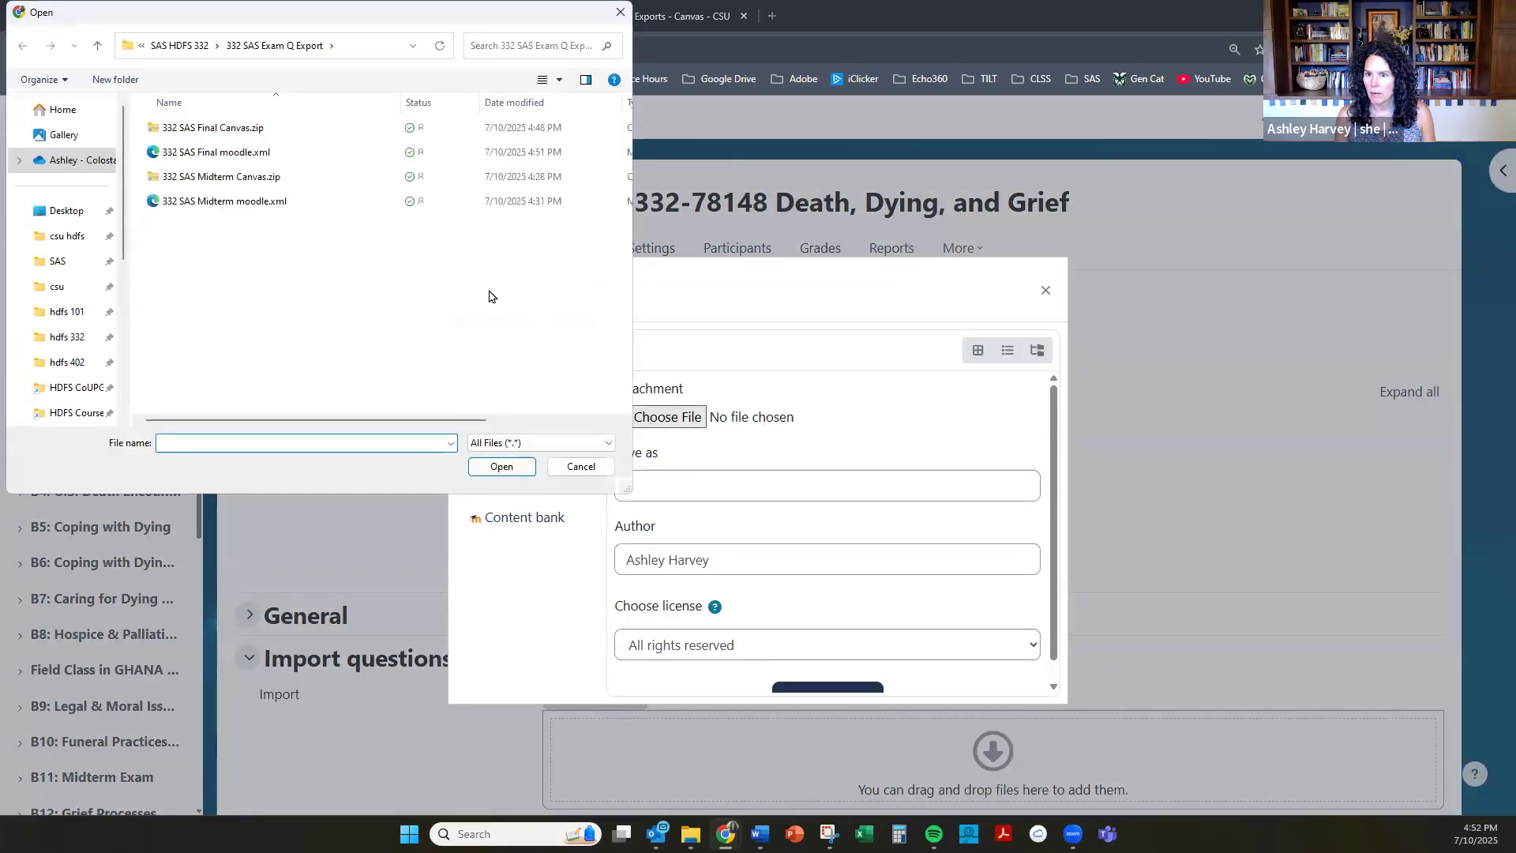
left_click(290, 151)
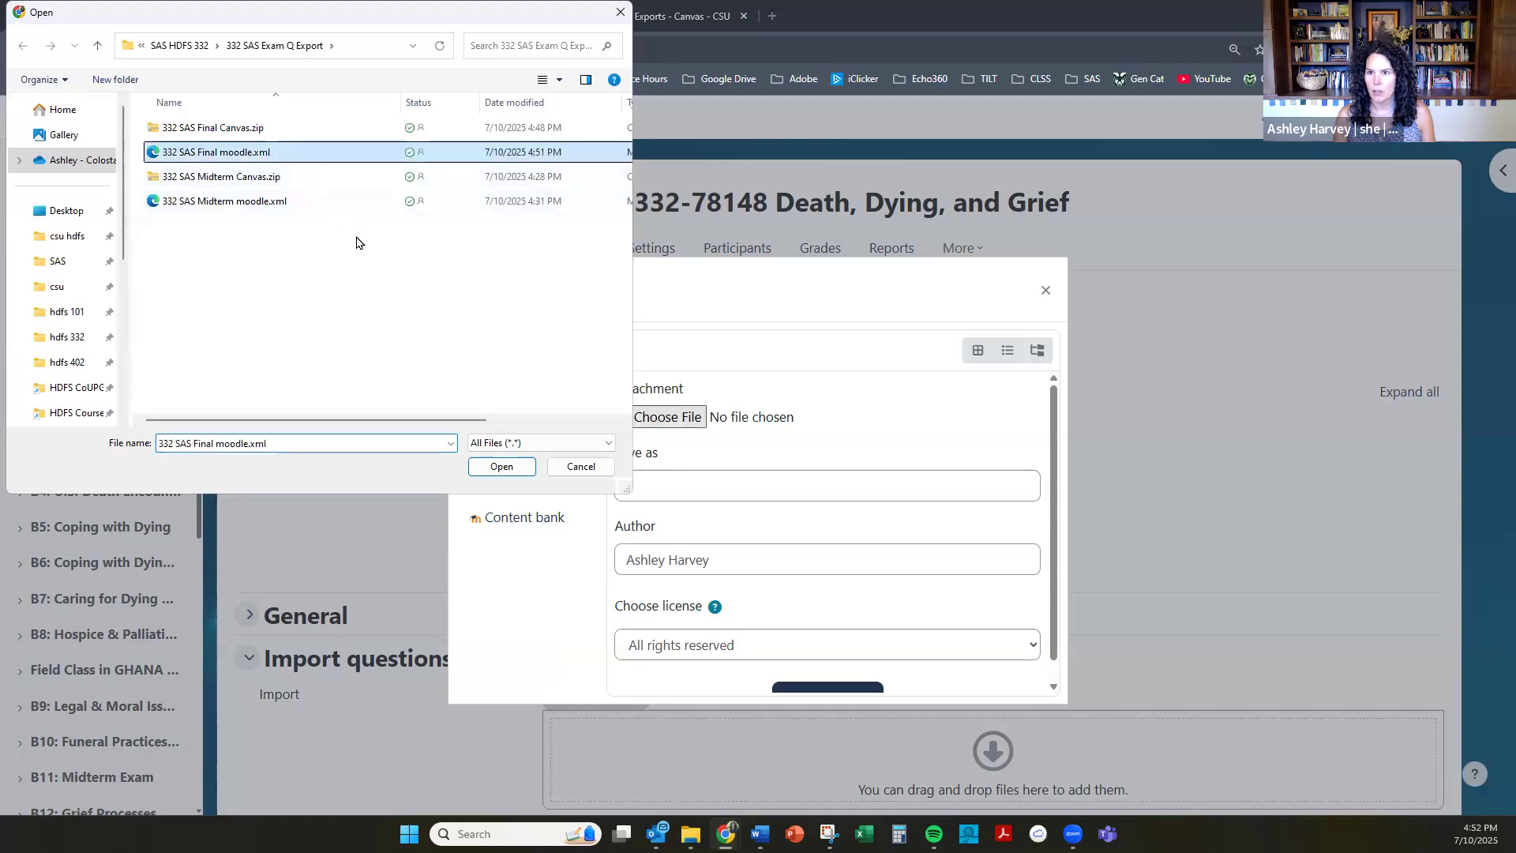
left_click(505, 469)
scroll(786, 521, "down", 1)
left_click(817, 670)
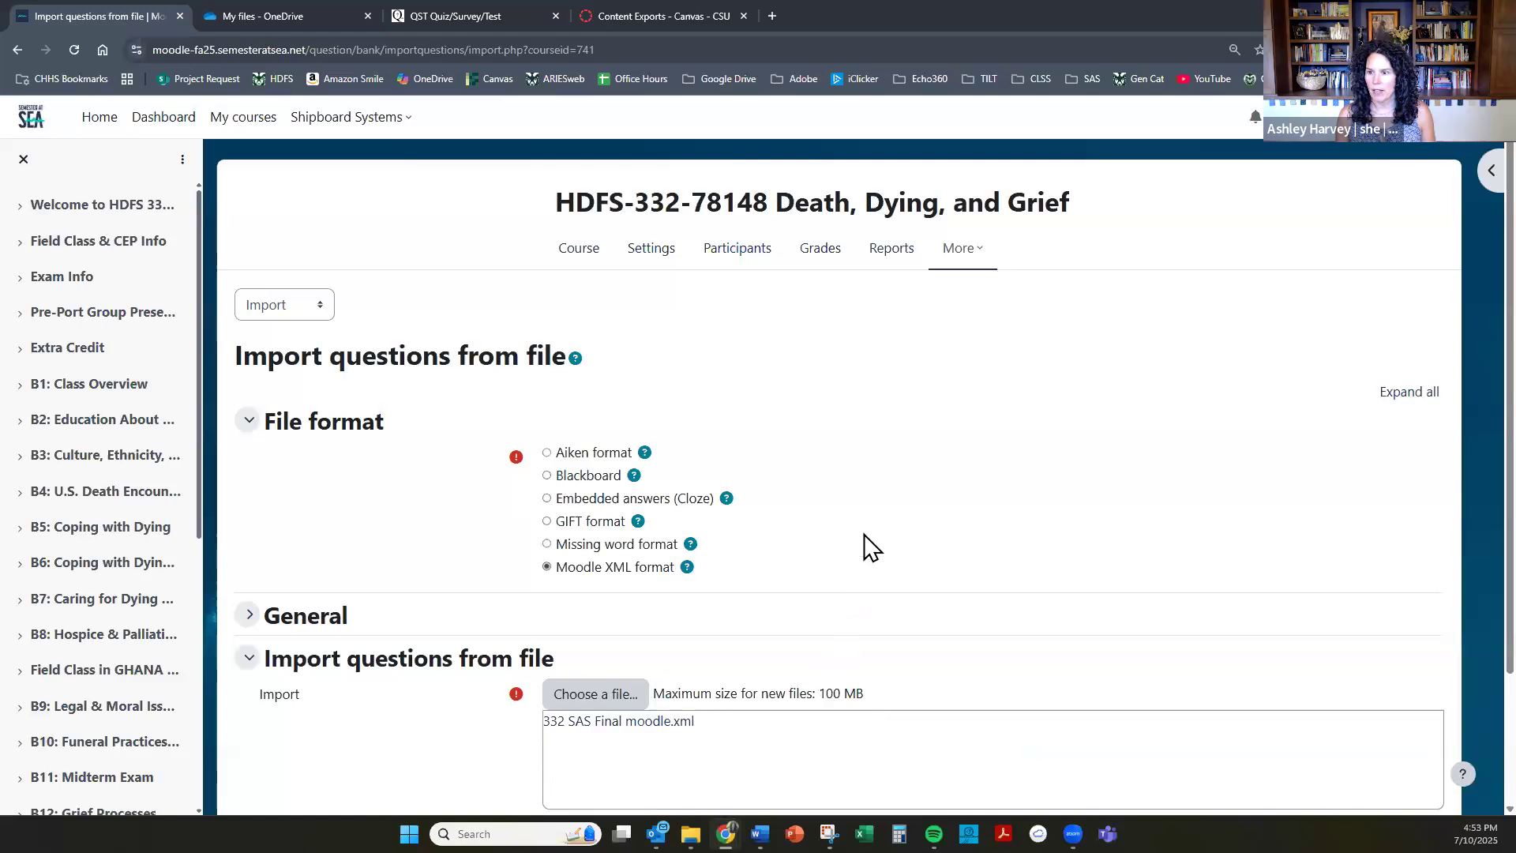
Import the questions from the uploaded file, review the imported list and continue to the question bank.
scroll(870, 548, "down", 2)
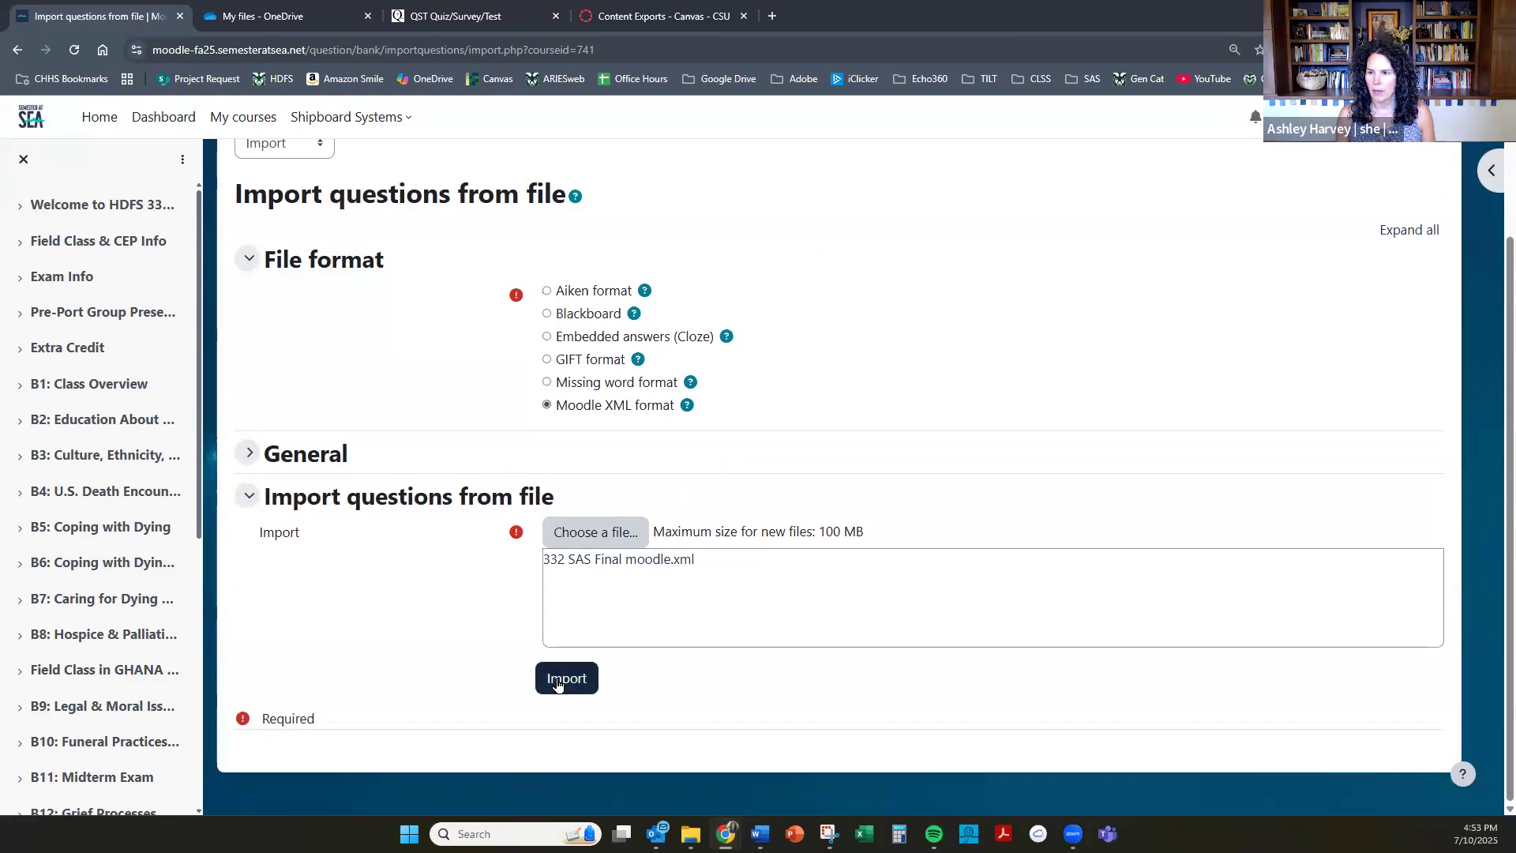
left_click(566, 679)
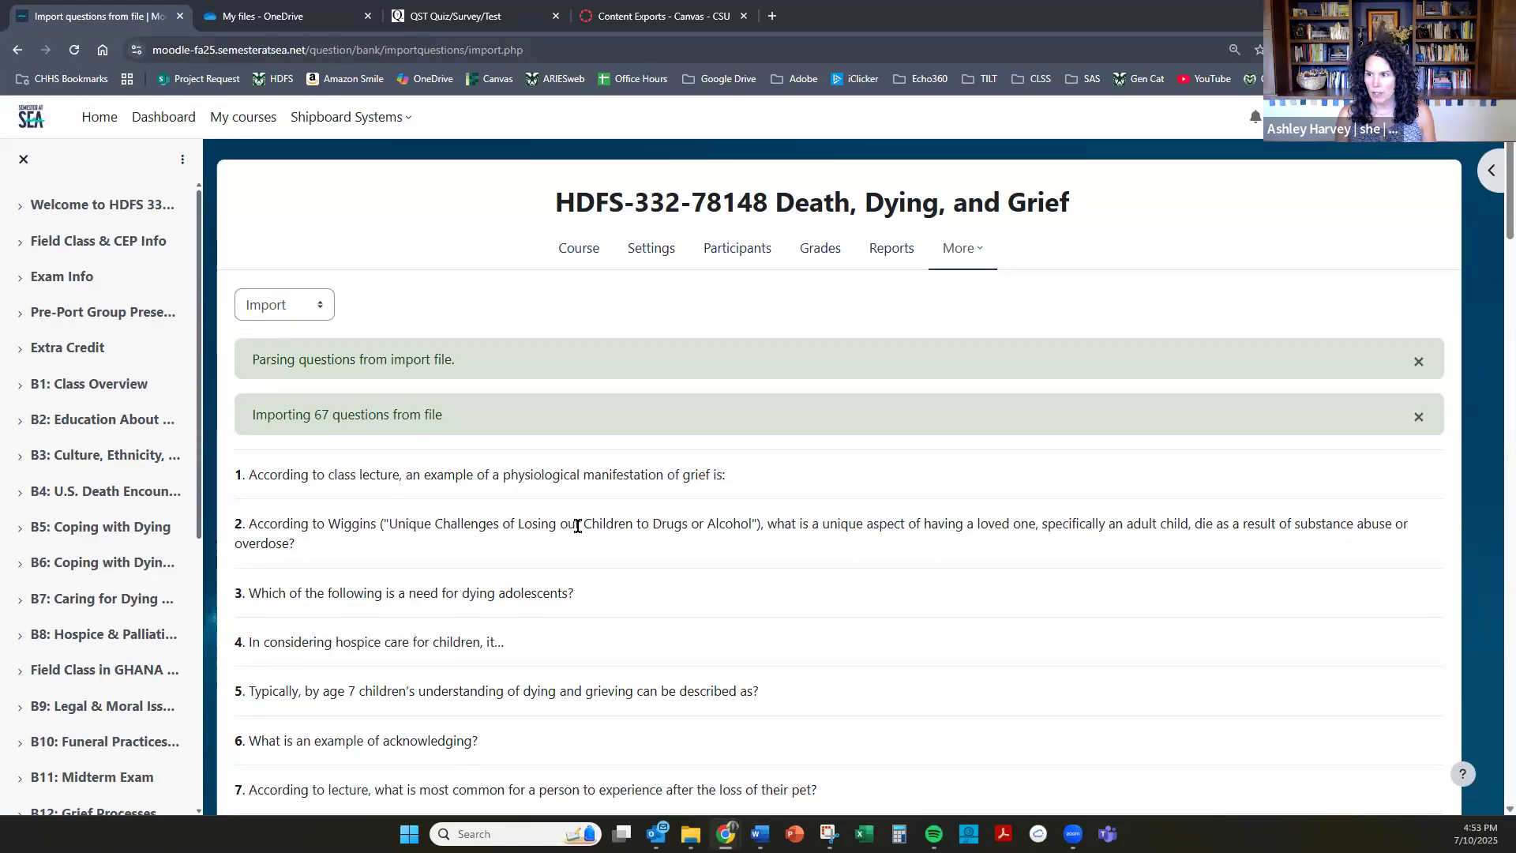
scroll(587, 521, "down", 5)
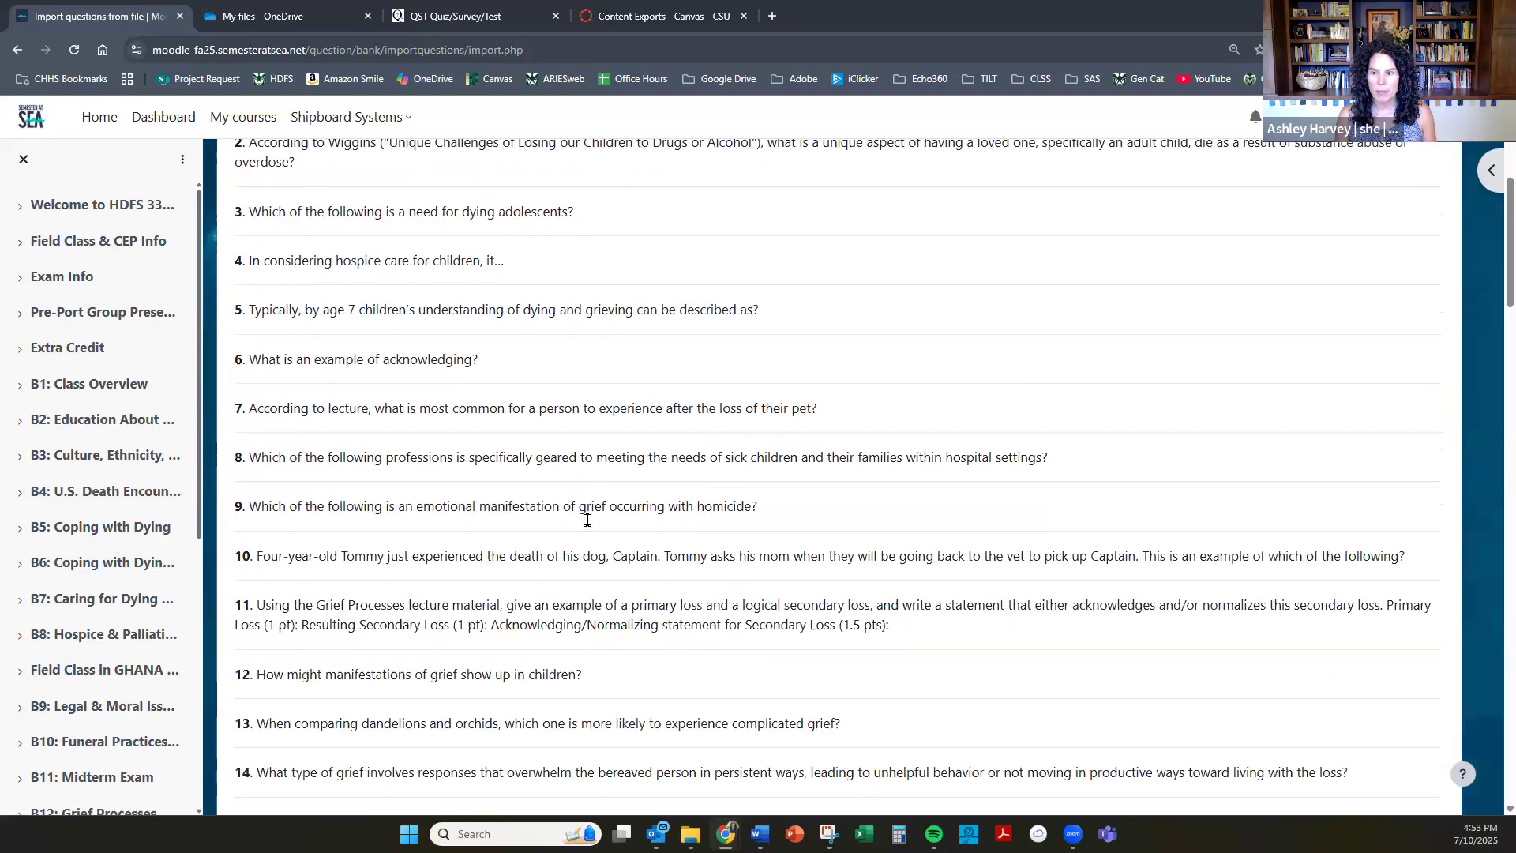
scroll(587, 527, "down", 16)
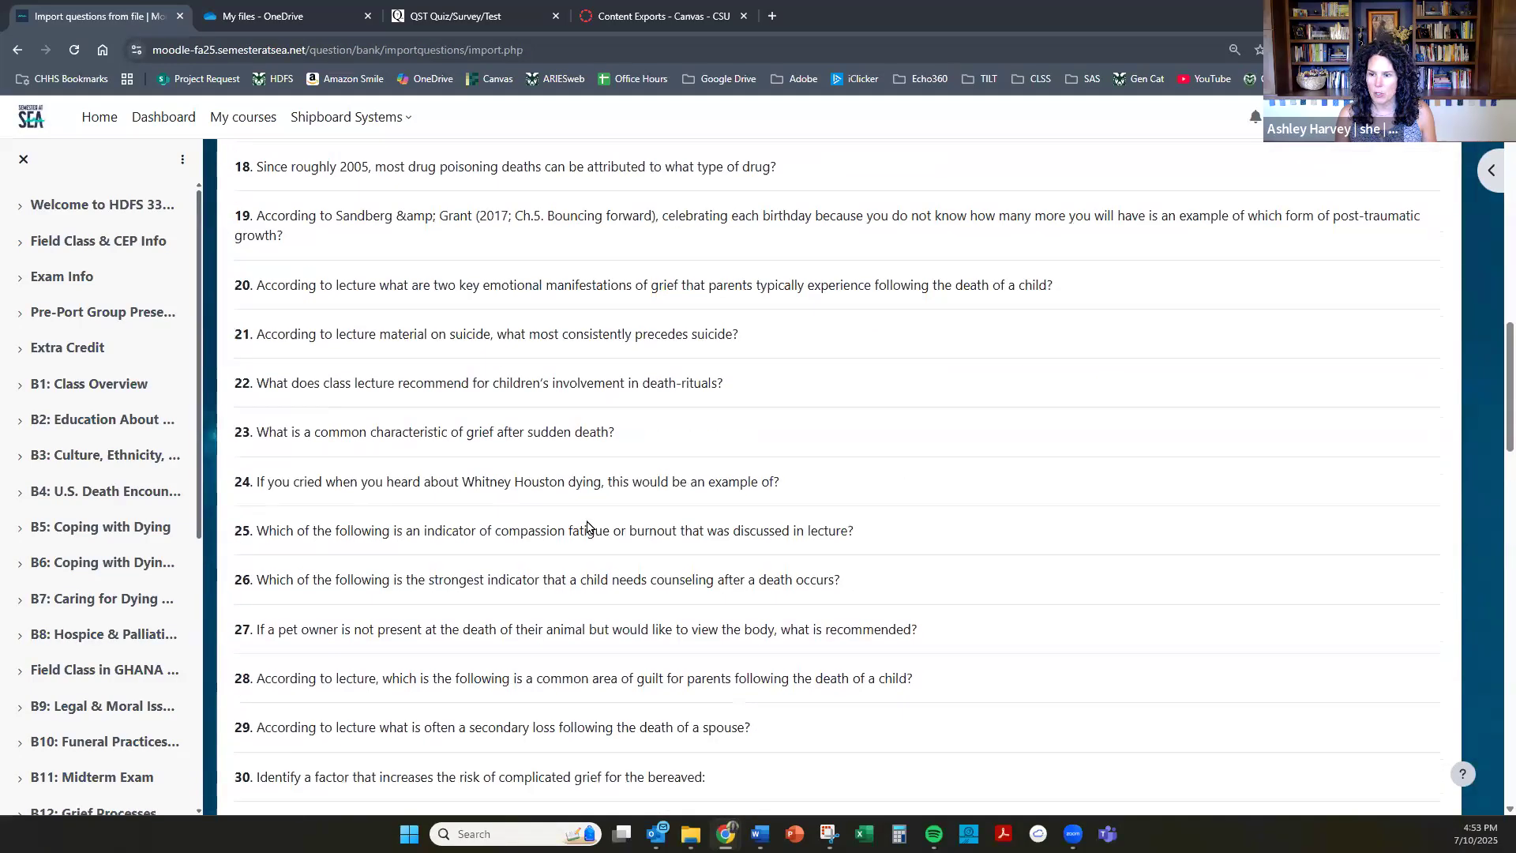
scroll(587, 526, "down", 17)
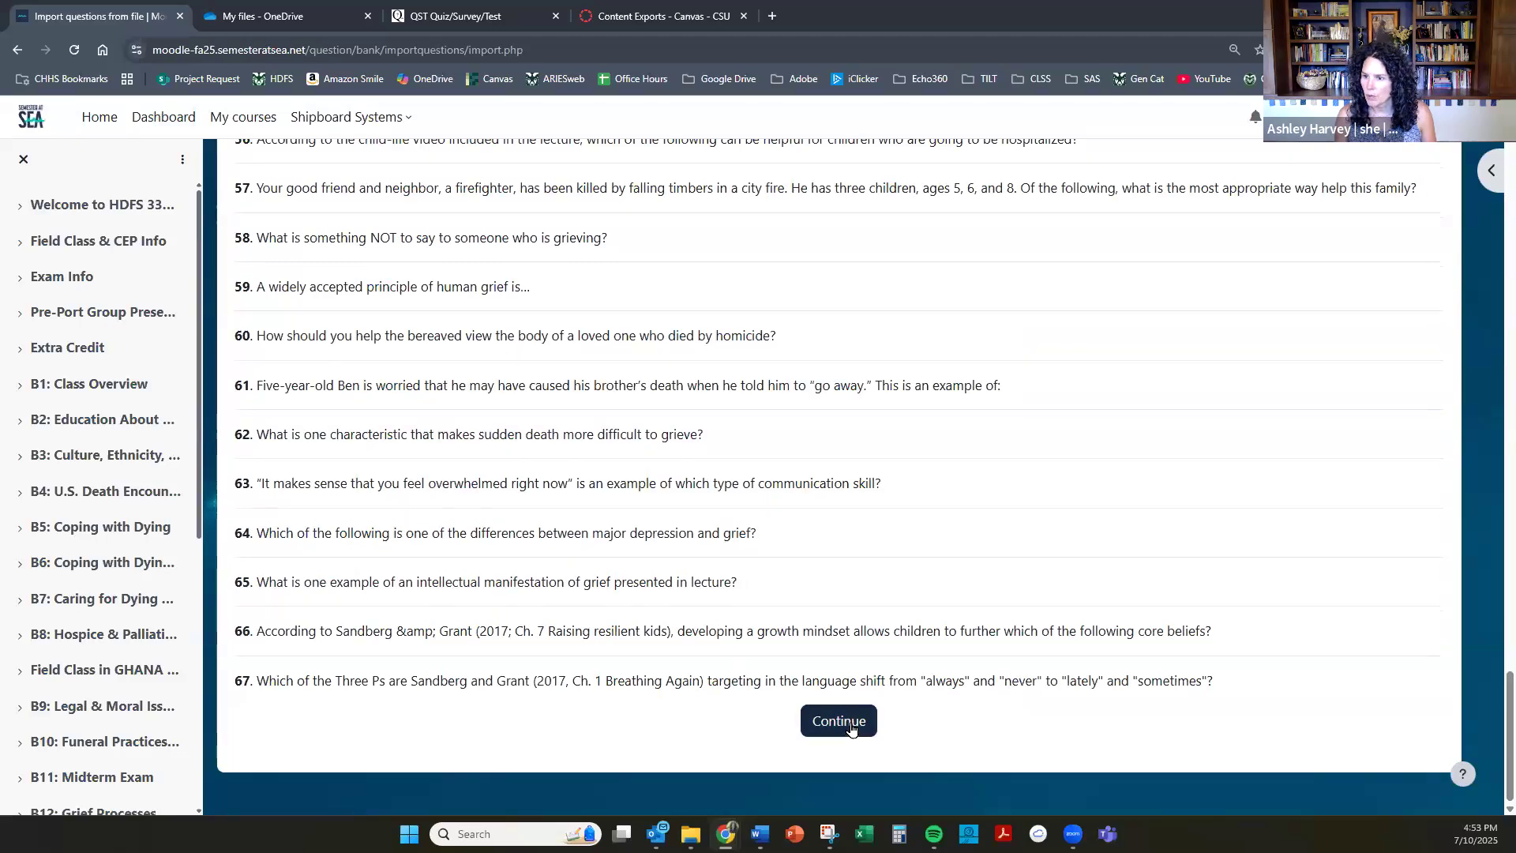
left_click(850, 722)
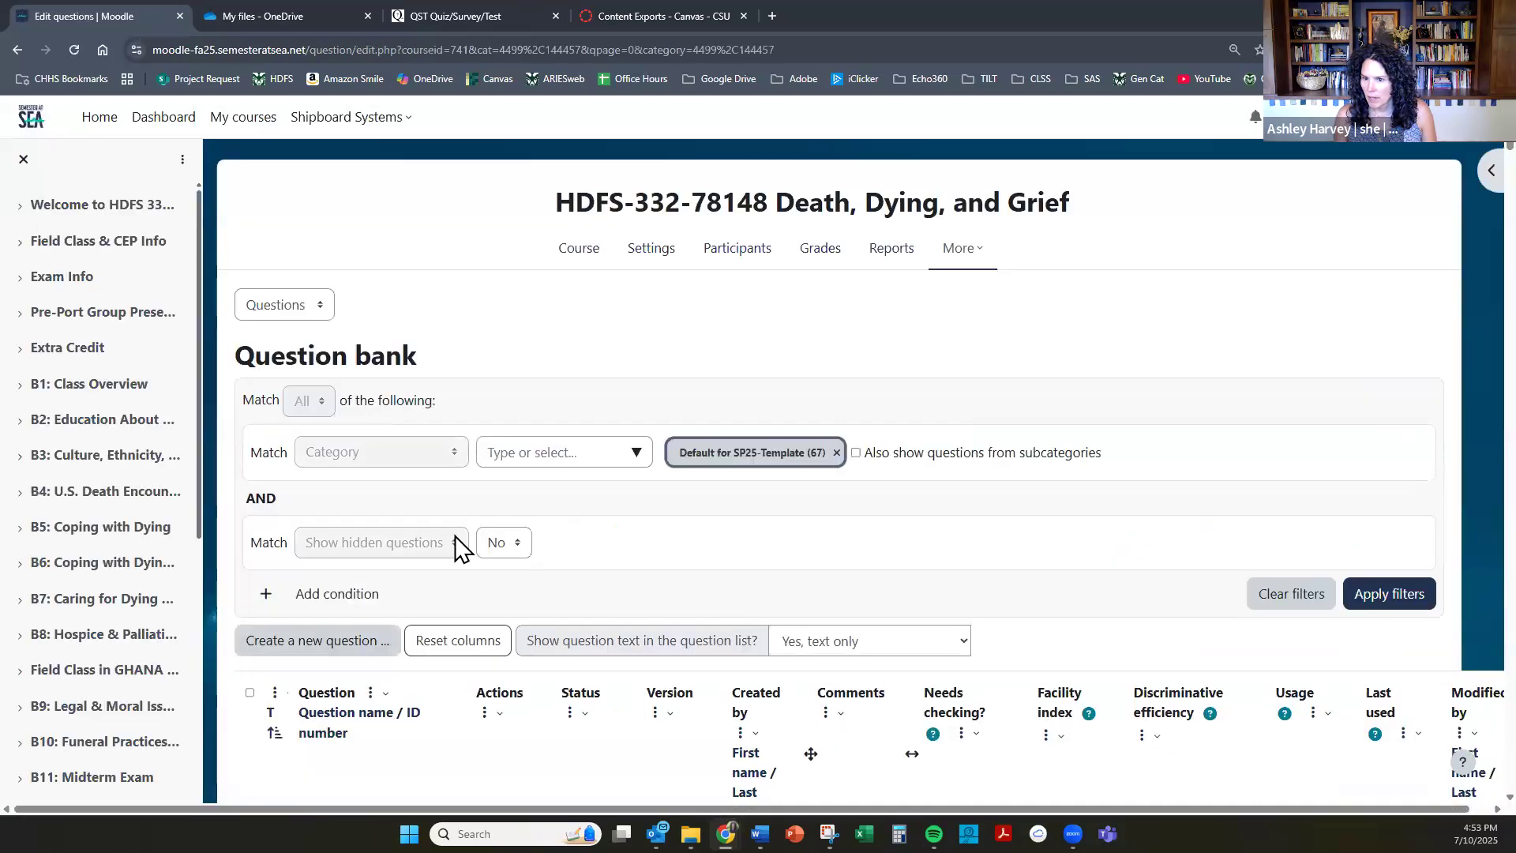
Select all questions in the Default for SP25-Template category, move them to Final Exam and check the moved questions.
left_click(249, 692)
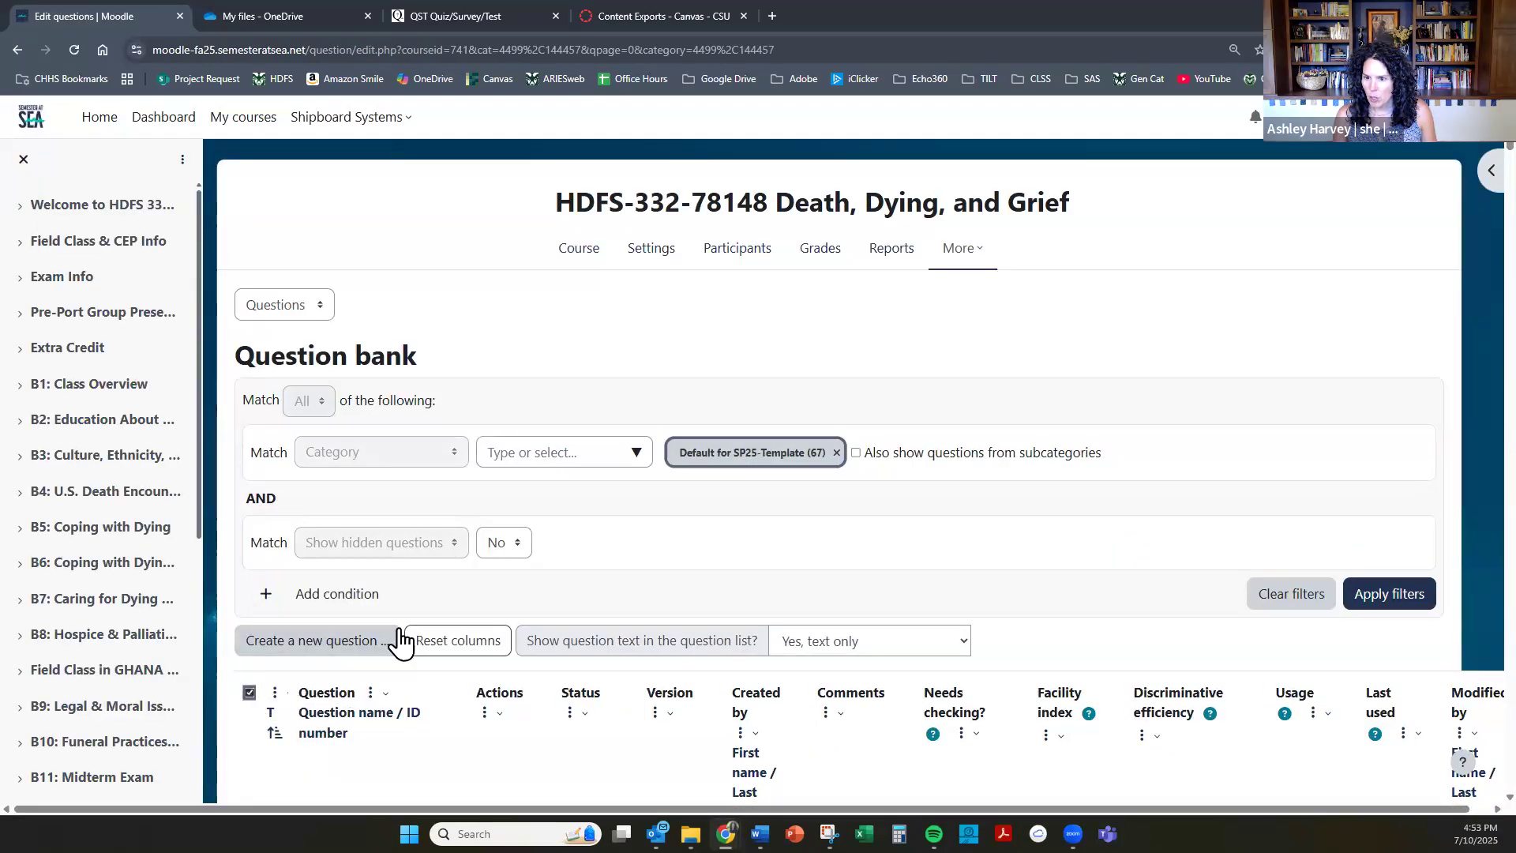
scroll(505, 578, "down", 5)
scroll(506, 585, "down", 20)
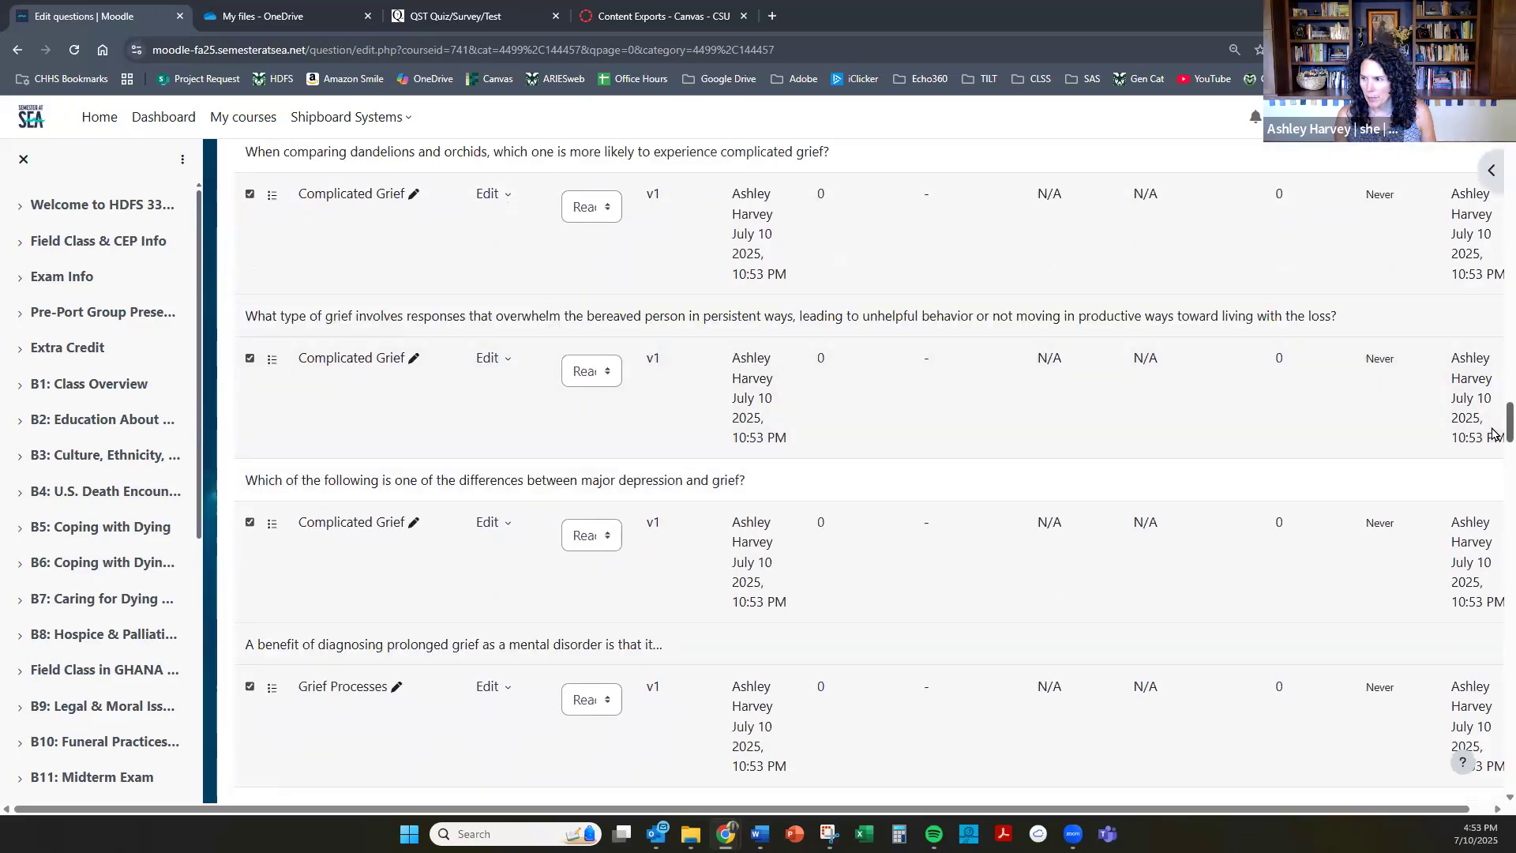
scroll(1467, 401, "down", 15)
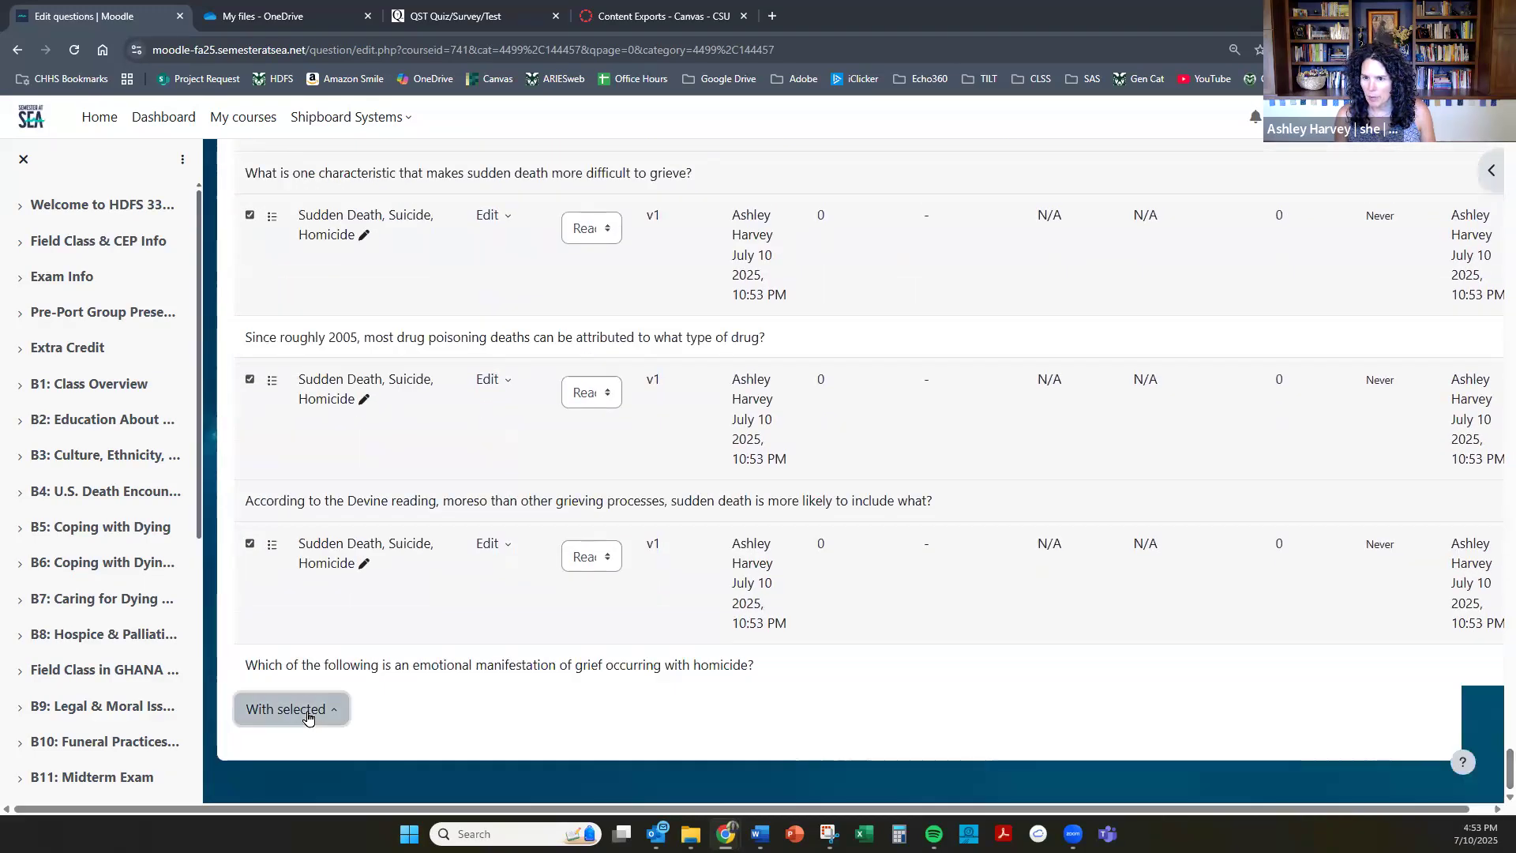
left_click(306, 720)
left_click(314, 642)
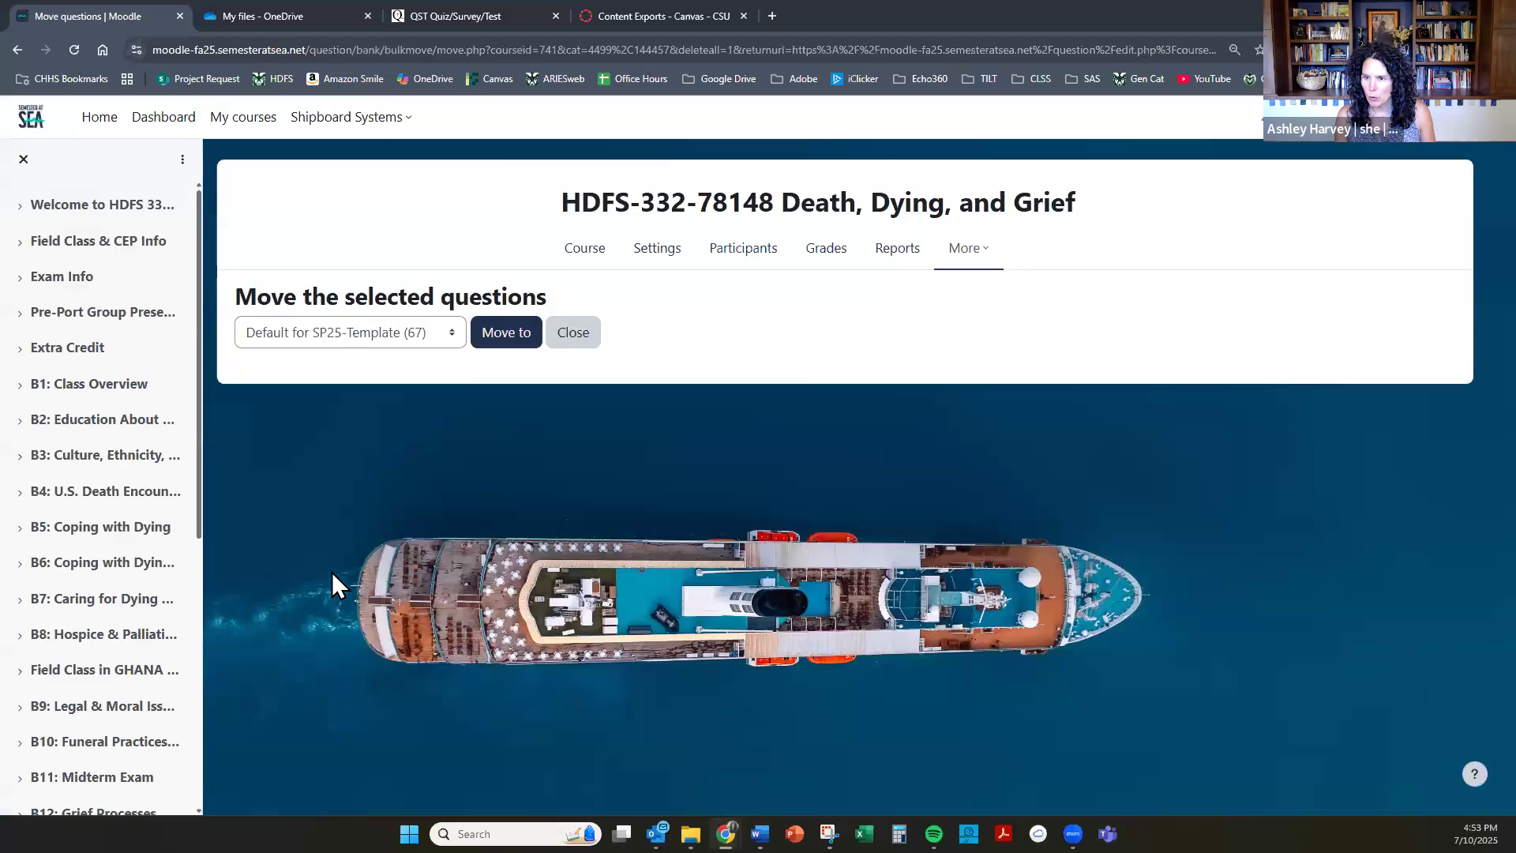
left_click(434, 341)
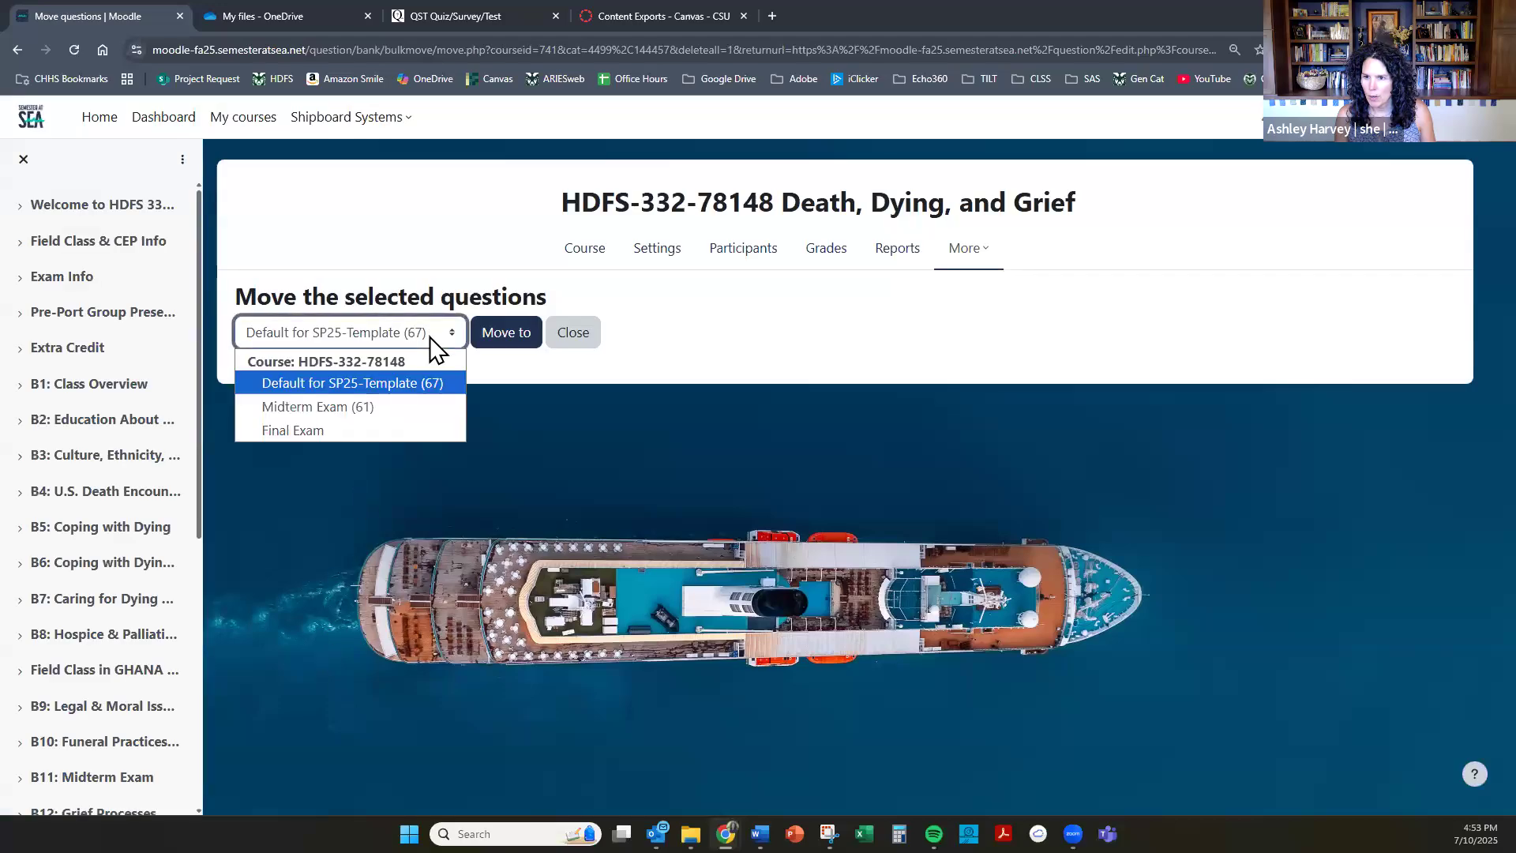
left_click(398, 426)
left_click(517, 340)
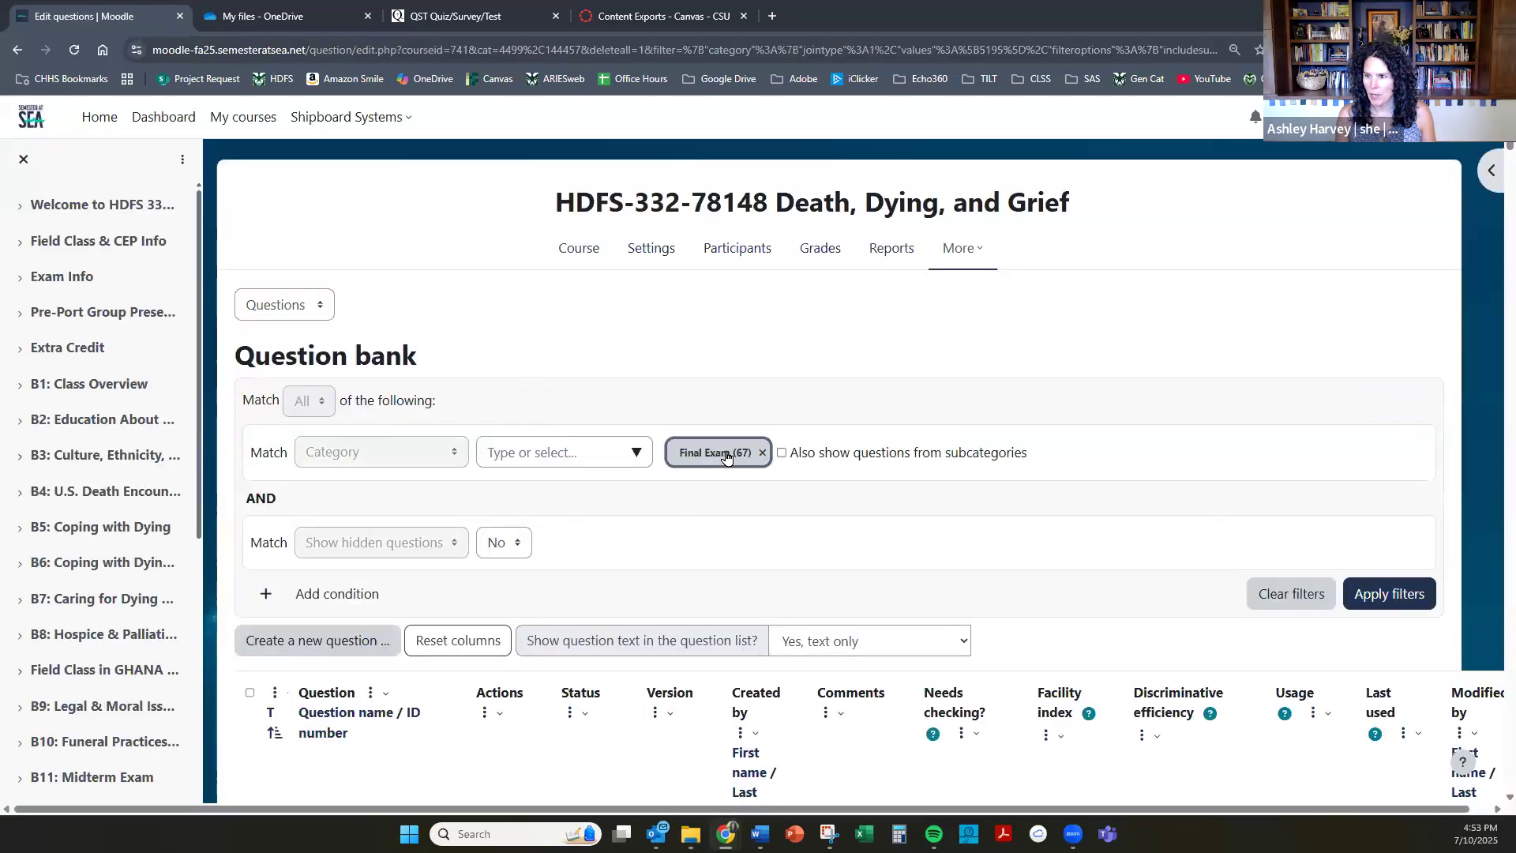
scroll(651, 615, "down", 10)
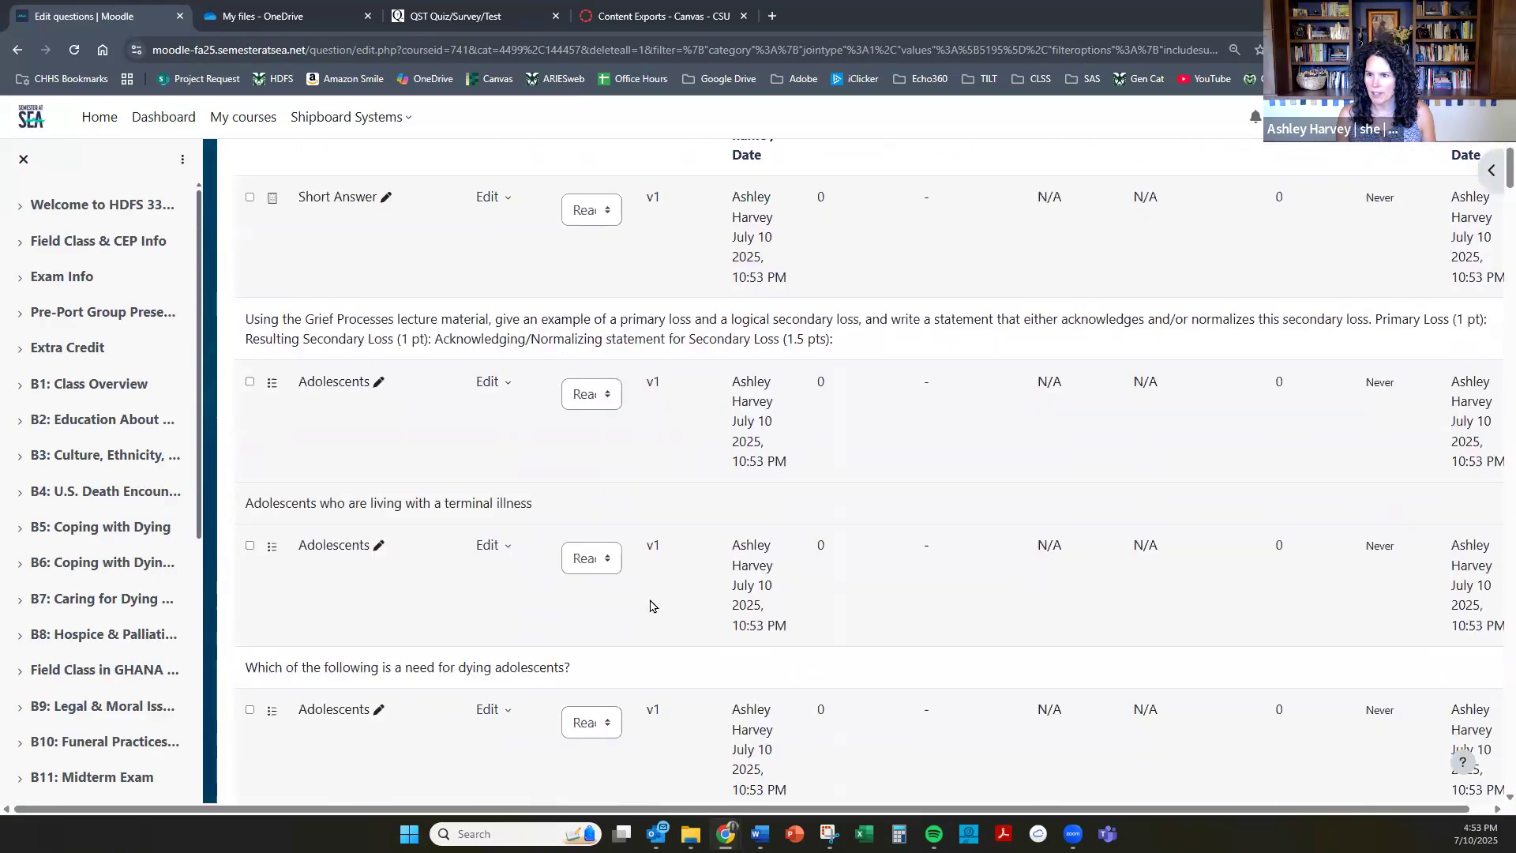
scroll(649, 599, "up", 10)
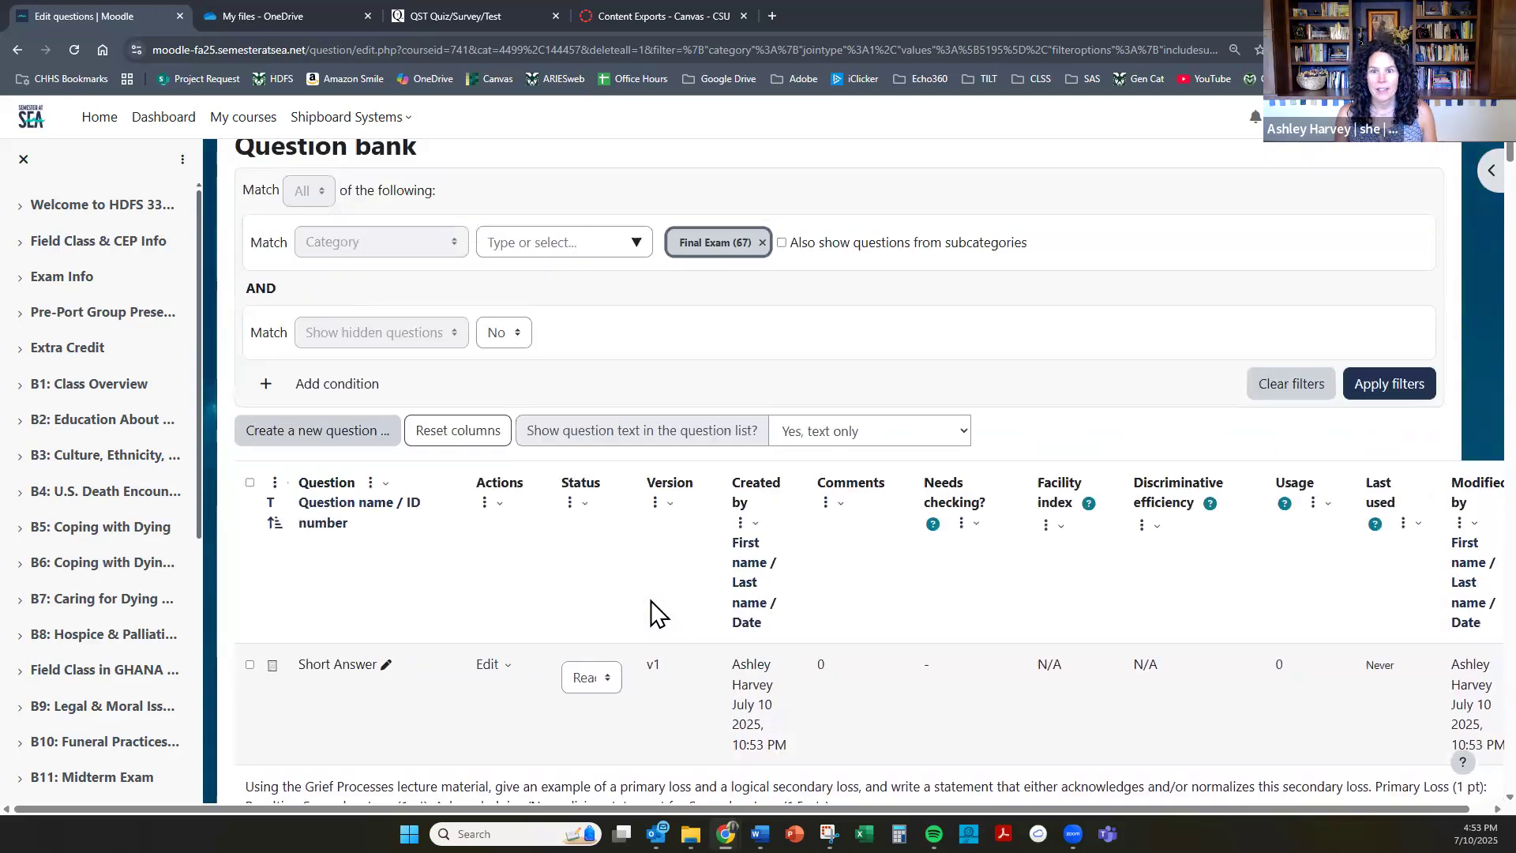